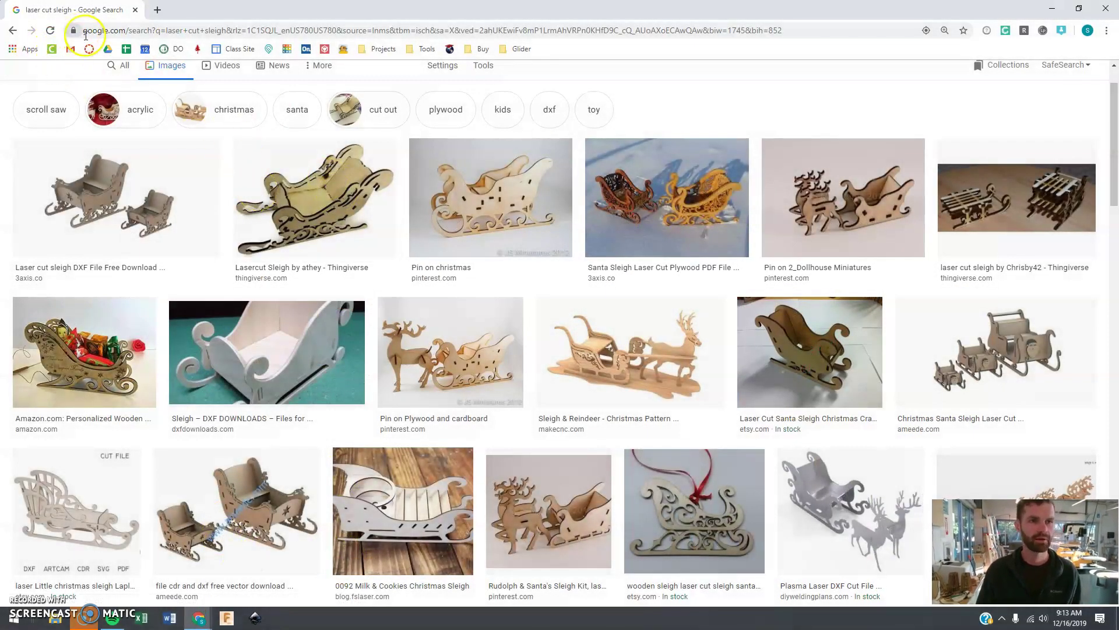
- Switch from the laser cut sleigh image results back to the Onshape Sleigh Part Studio showing Sketch 1
key("alt+Tab")
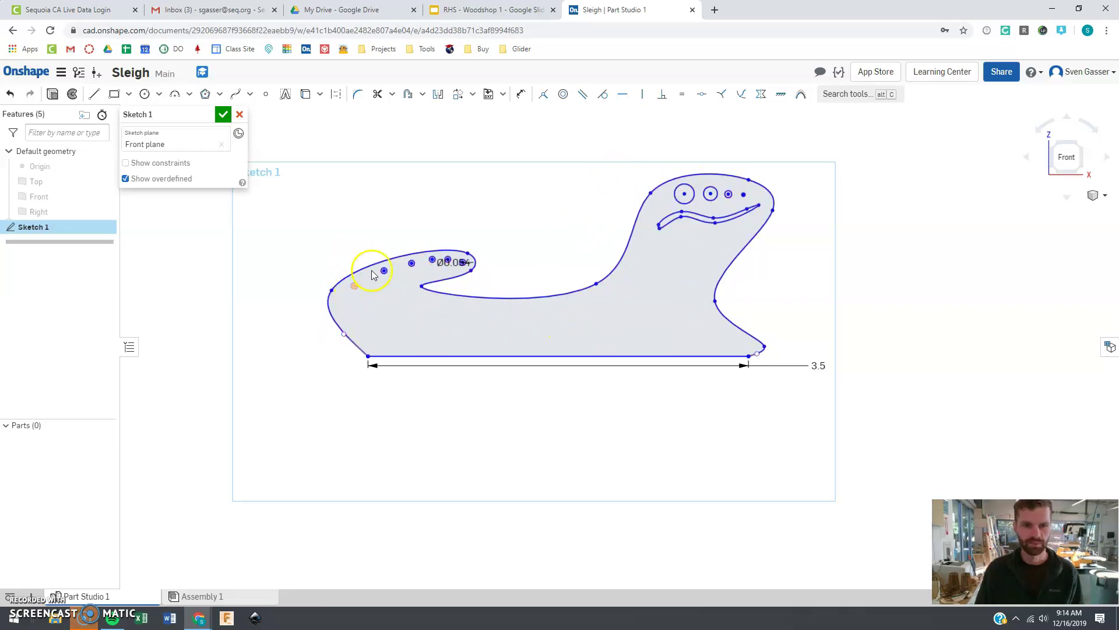
left_click(684, 355)
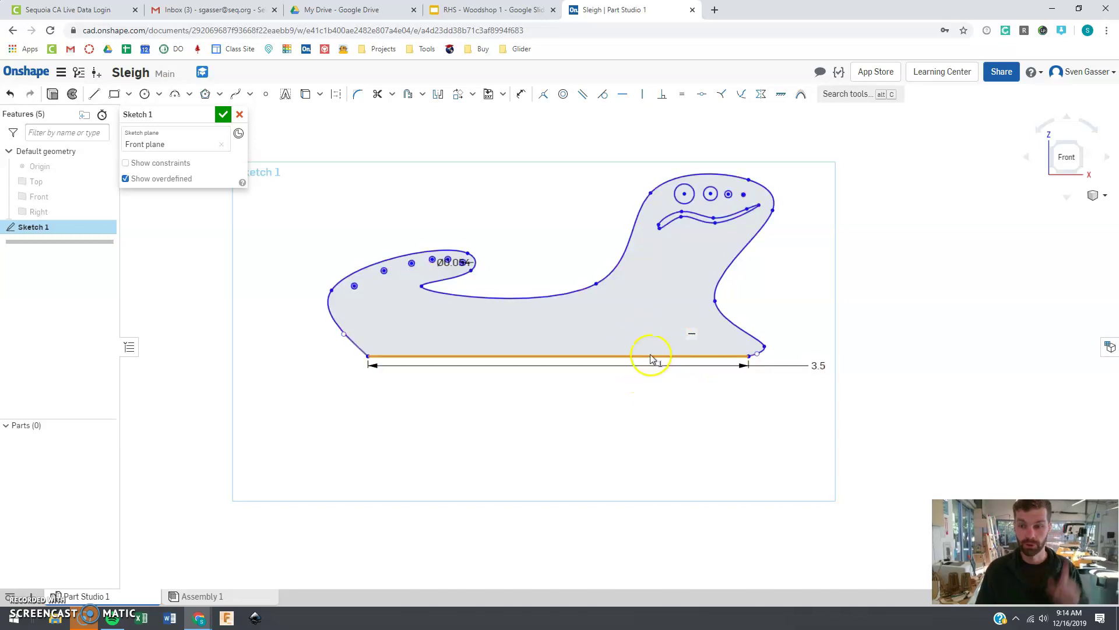
left_click(825, 290)
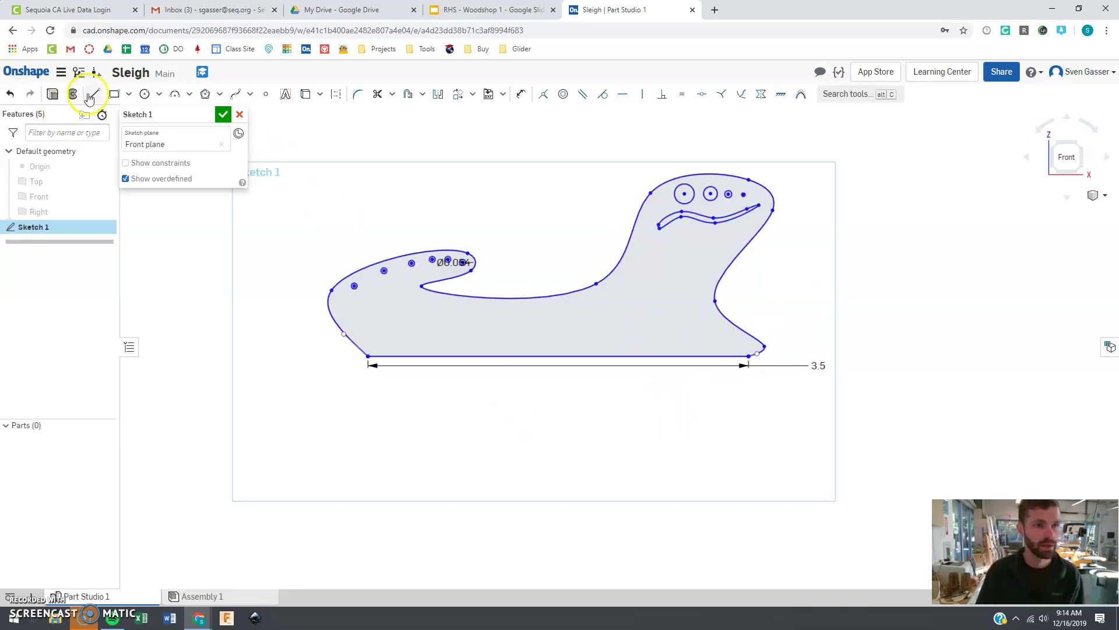
- Draw two short vertical lines below the sleigh's bottom edge
scroll(398, 386, "up", 3)
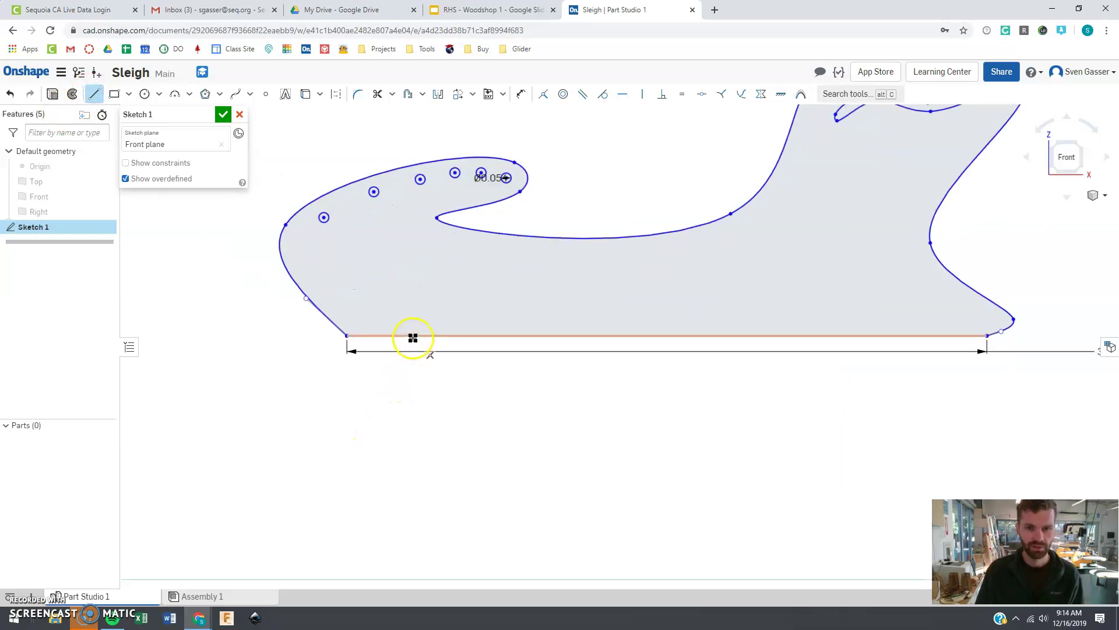
left_click(412, 381)
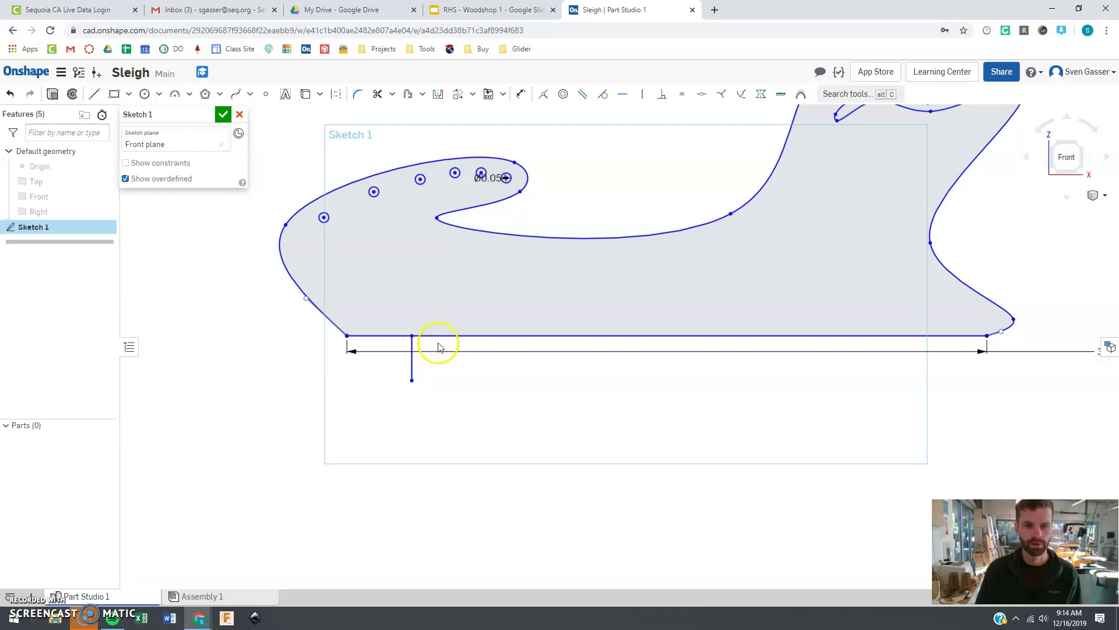
left_click(94, 94)
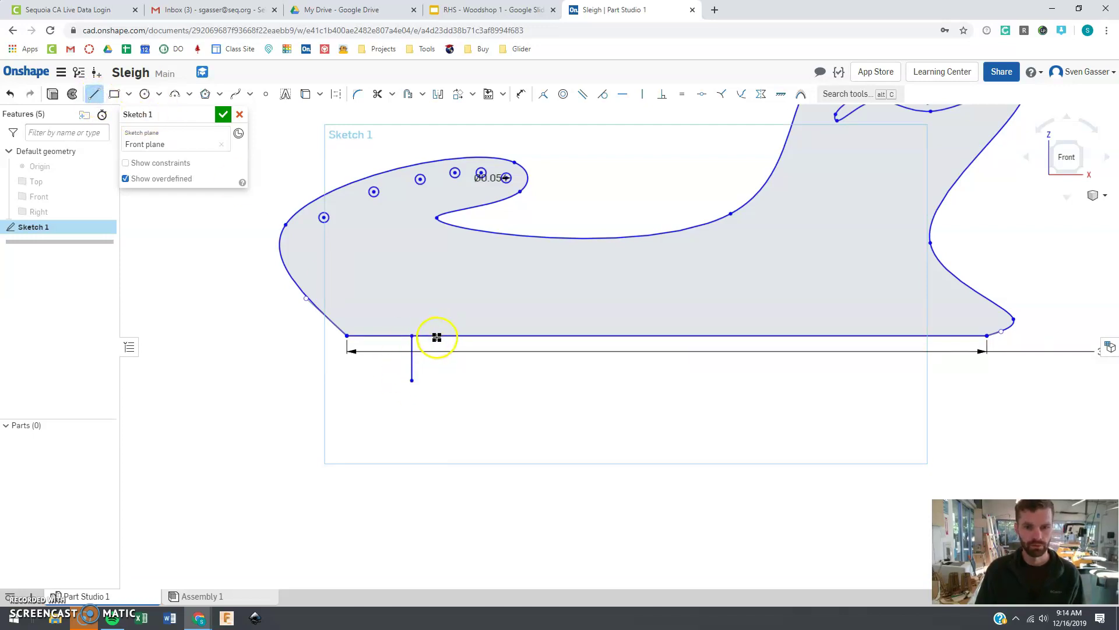
left_click(94, 93)
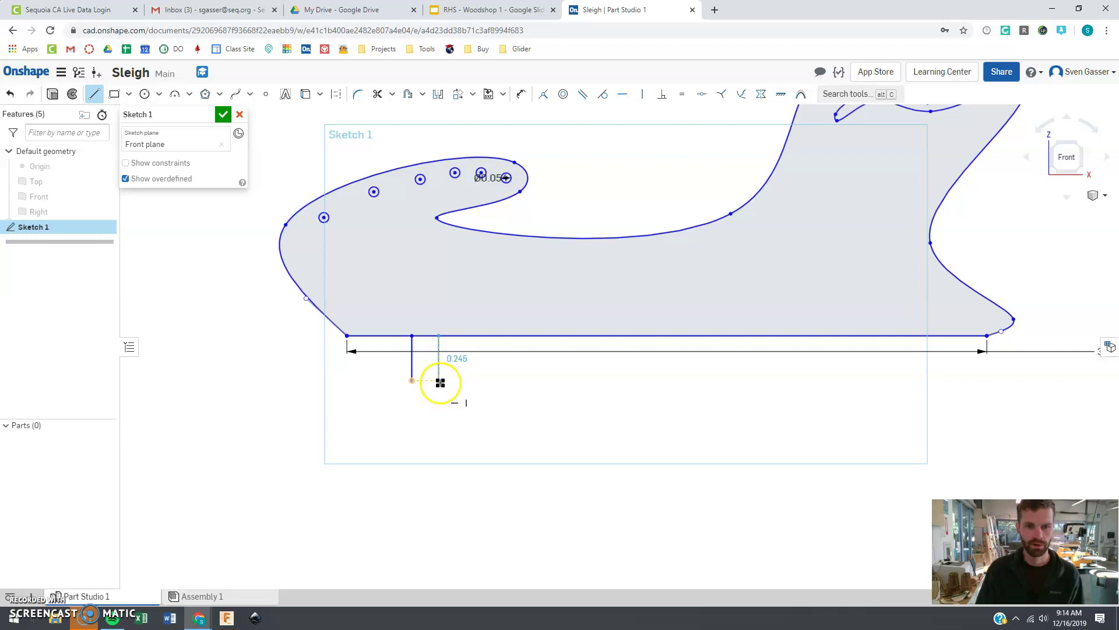
left_click(440, 383)
key("Escape")
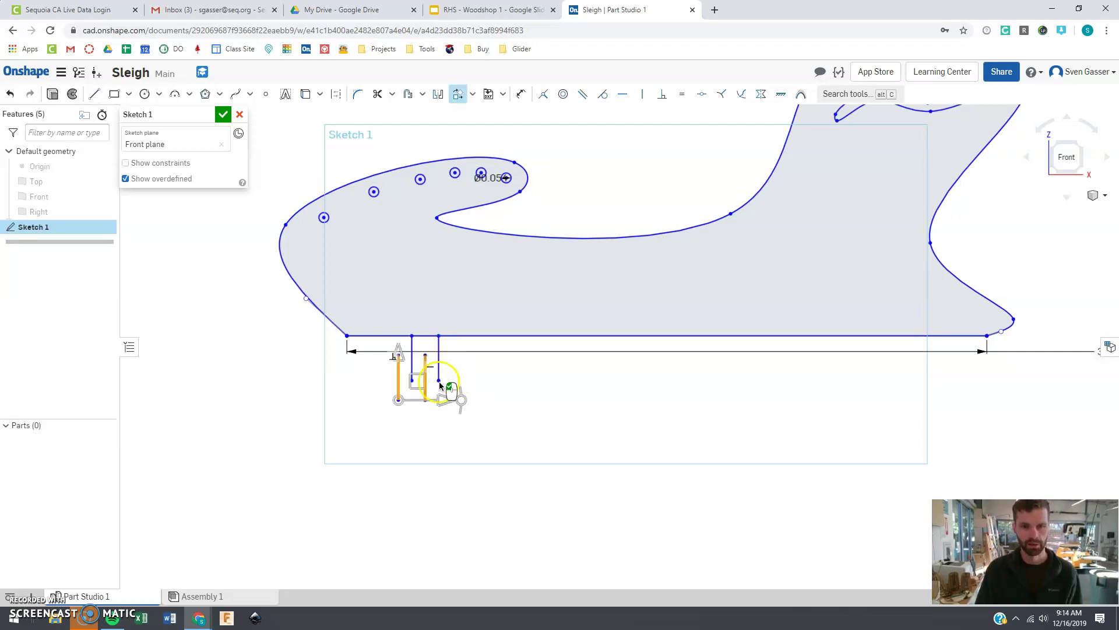
- Copy the two vertical lines toward the right end, then delete the copies
left_click_drag(465, 395, 452, 415)
left_click_drag(900, 348, 866, 365)
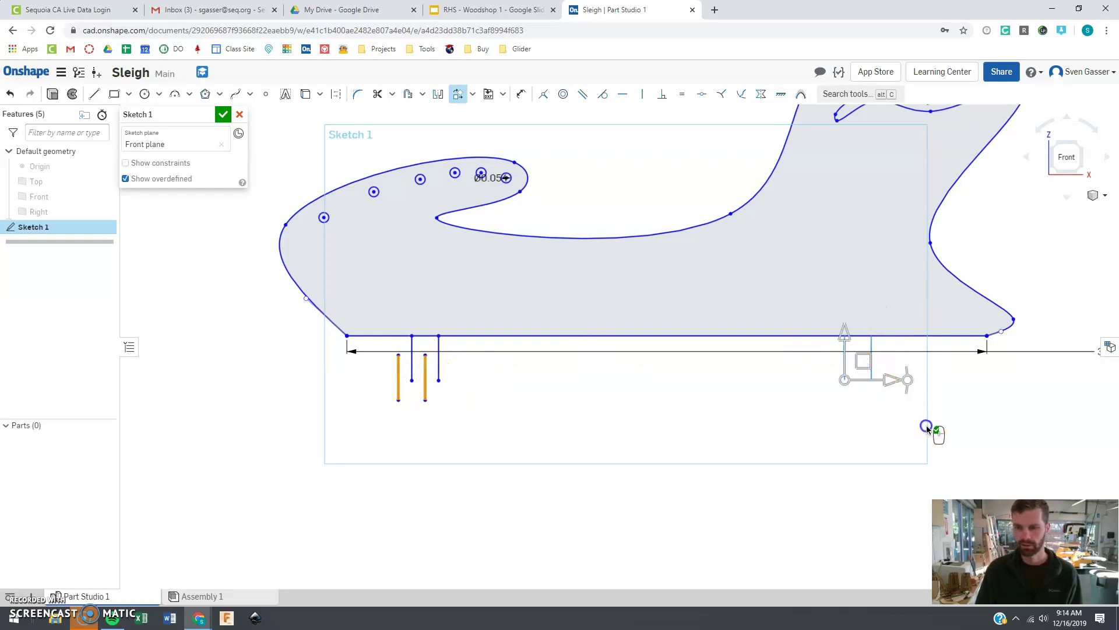
left_click(874, 387)
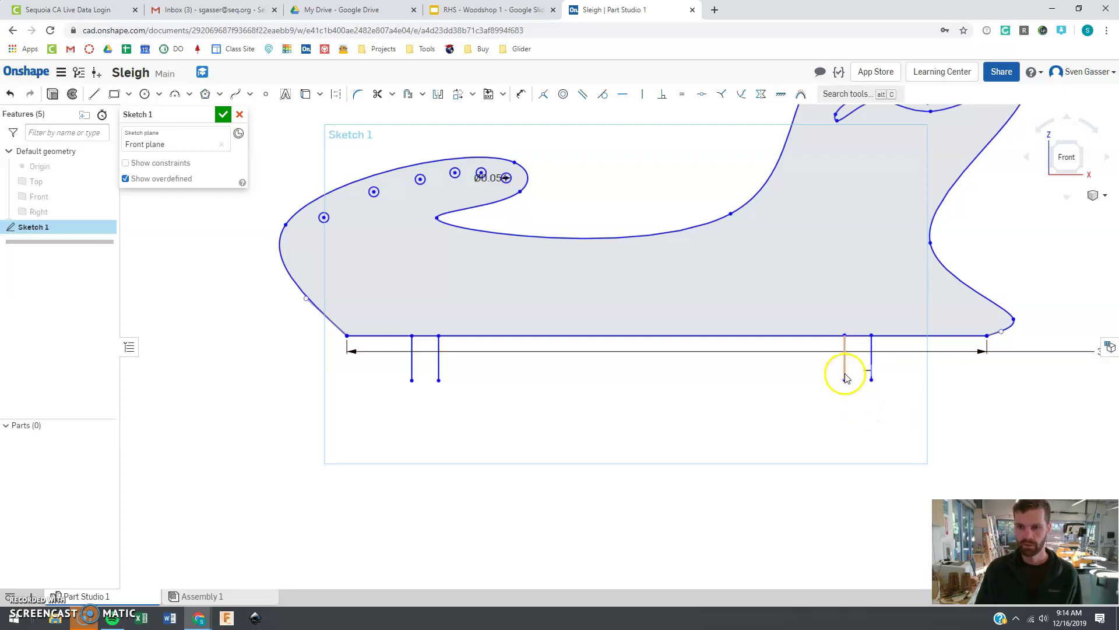
left_click(844, 342)
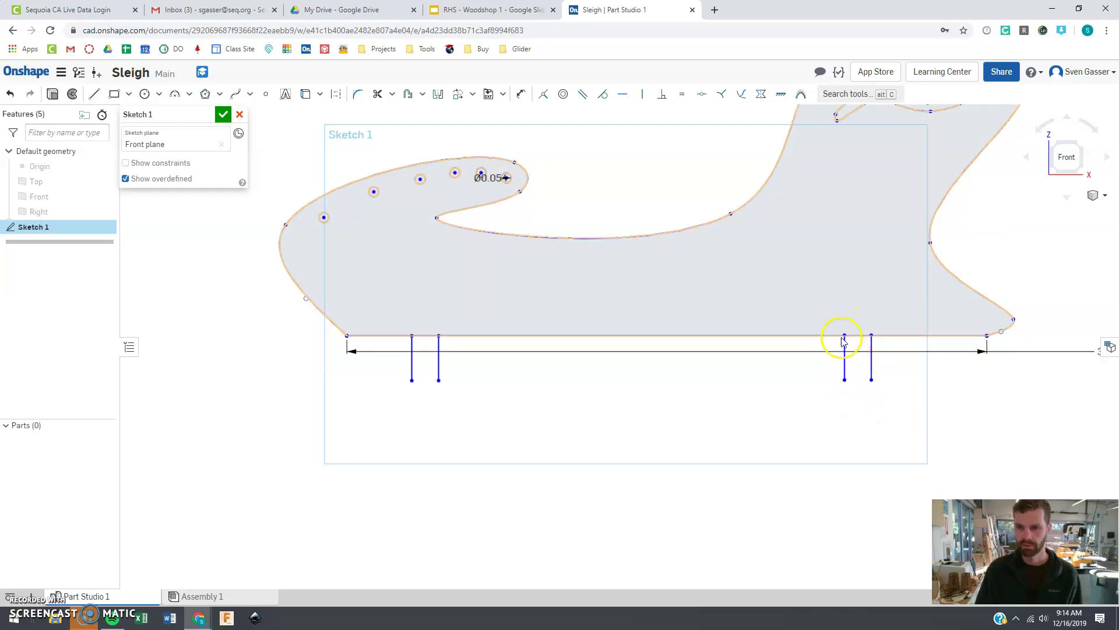
left_click(844, 338)
key("Delete")
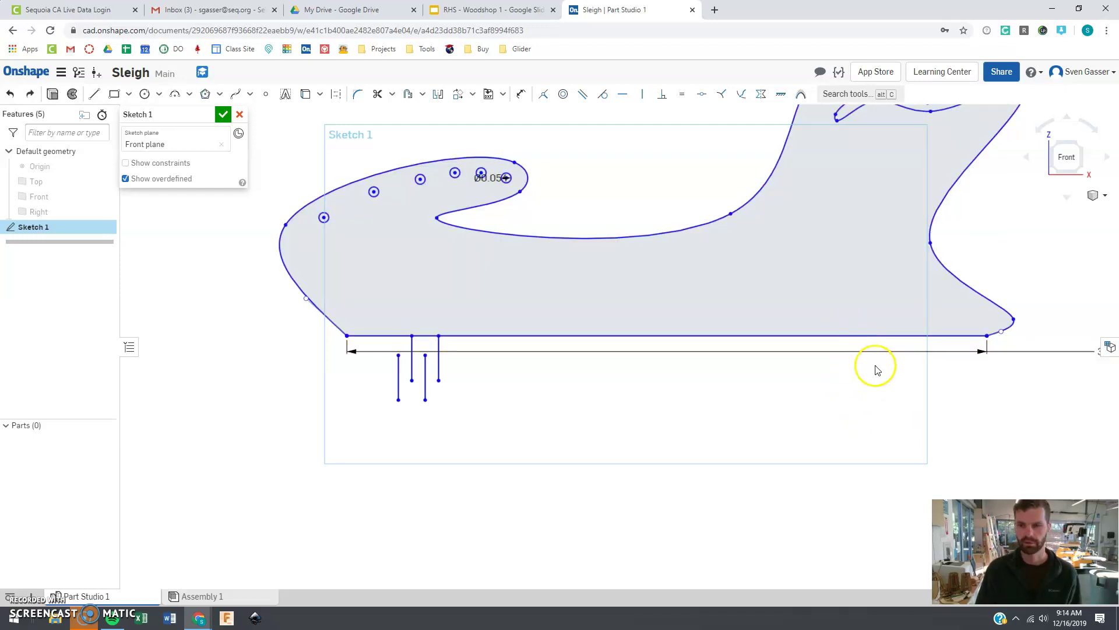
- Add a small slot rectangle under the right end and a long horizontal line beneath everything
left_click(112, 94)
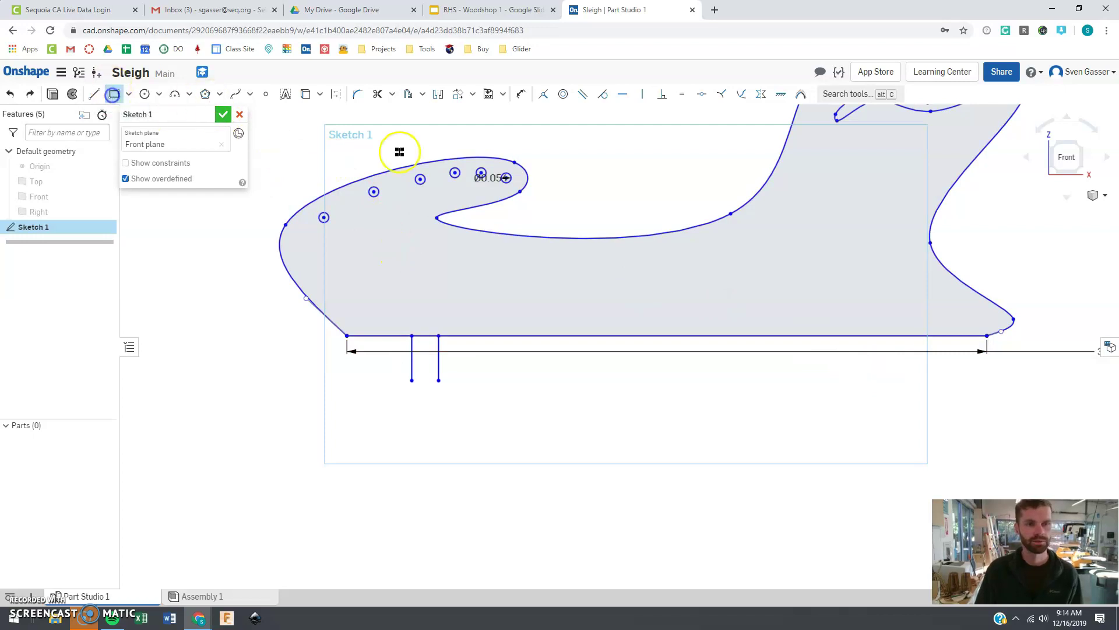
left_click(849, 338)
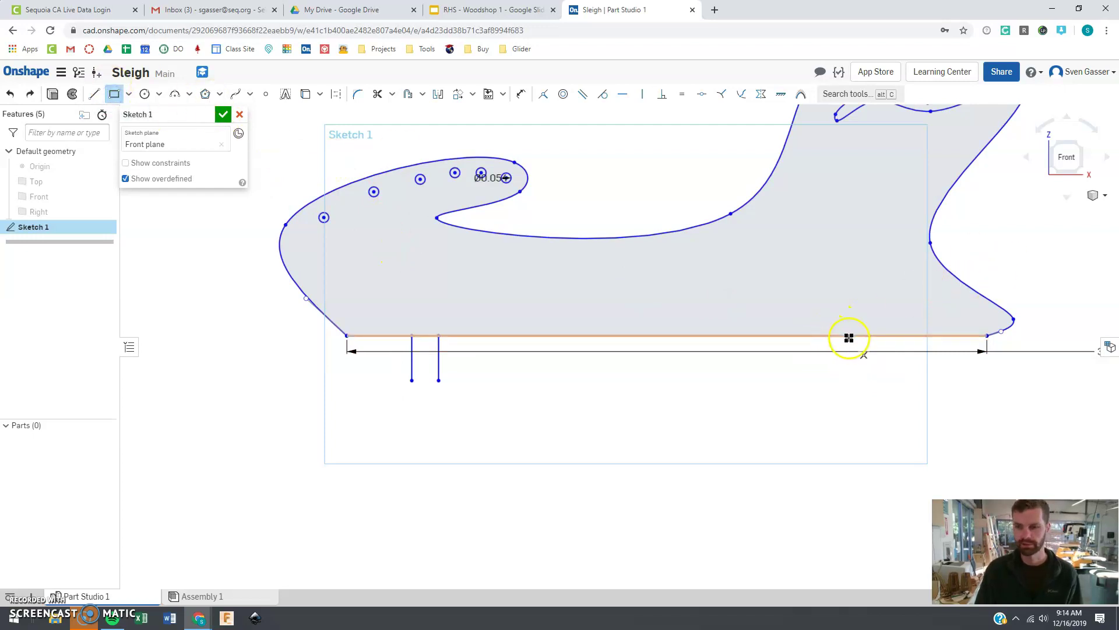
left_click(870, 382)
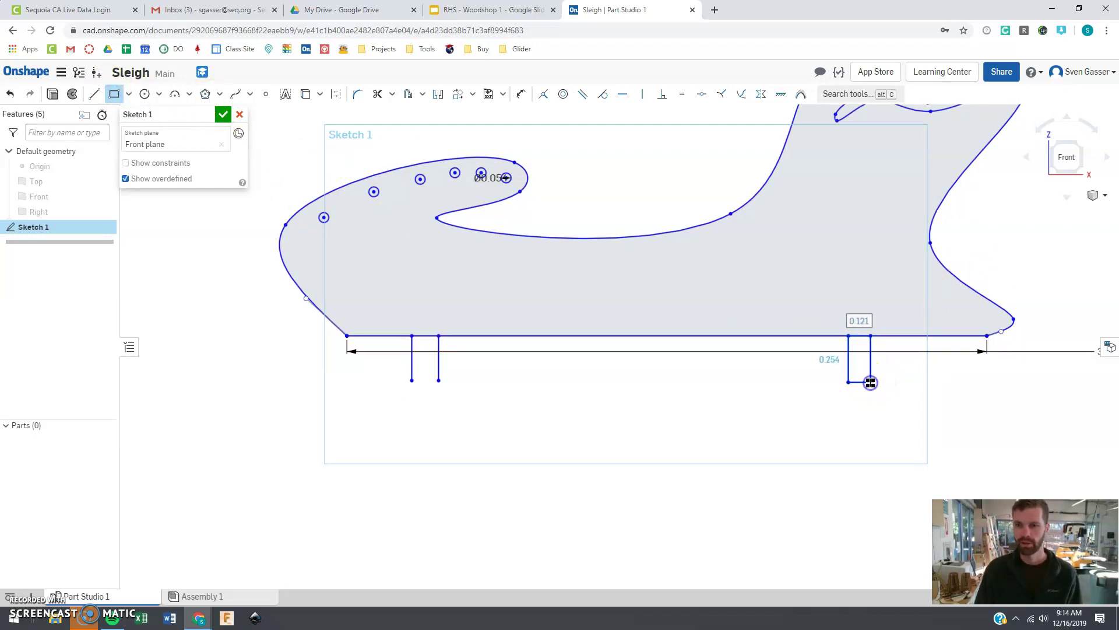
left_click(92, 94)
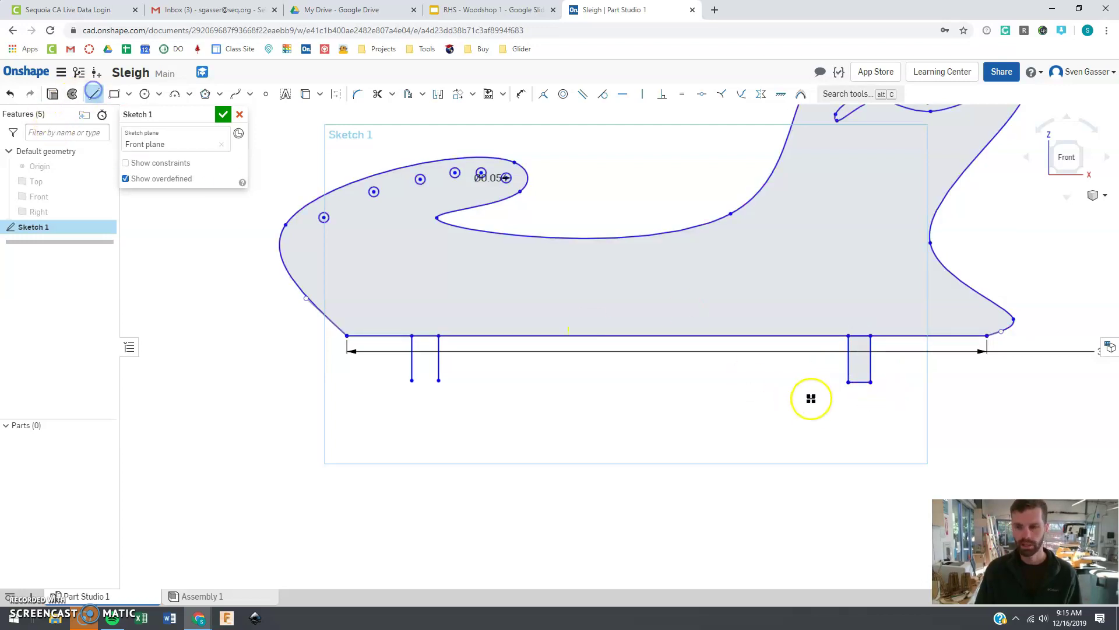
left_click(1044, 382)
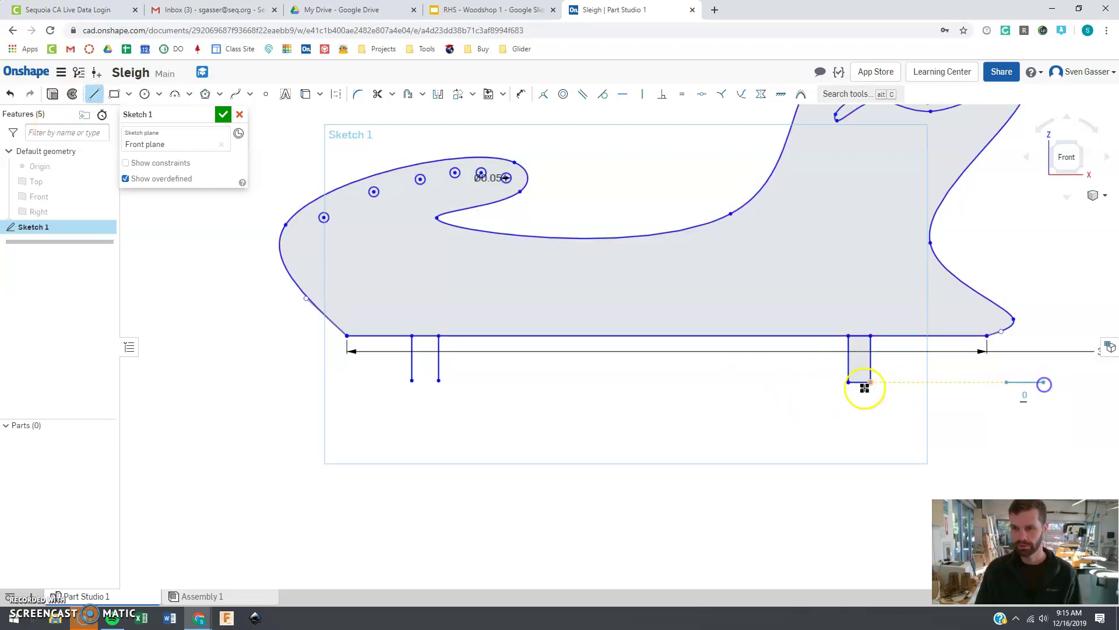
left_click(308, 380)
- Offset the long horizontal line 0.18 in downward to give the runner its thickness
key("Escape")
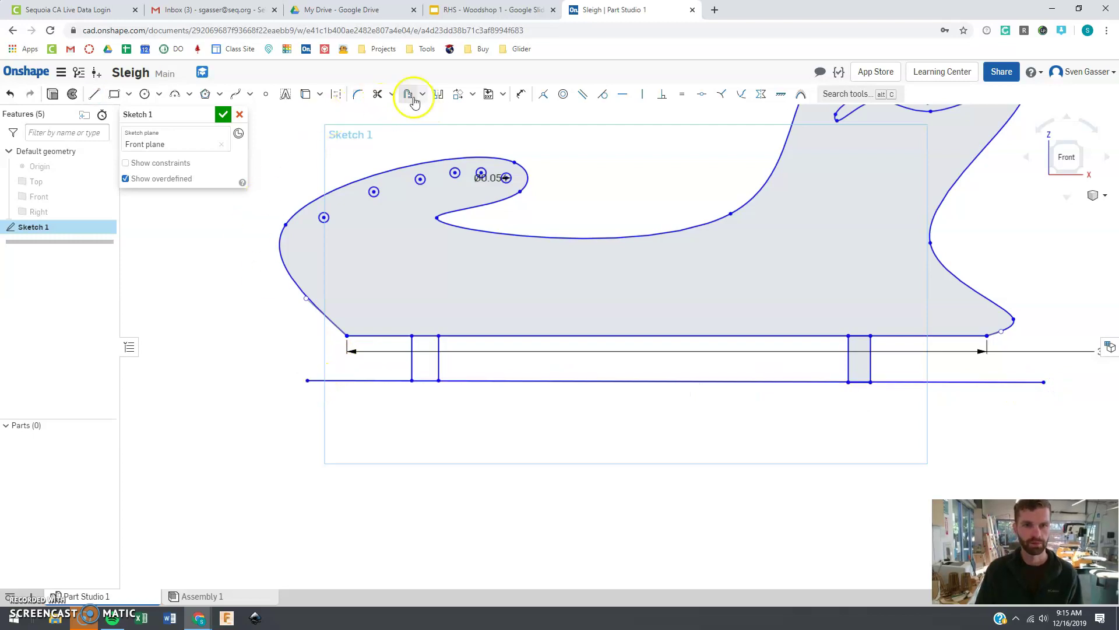
left_click(408, 95)
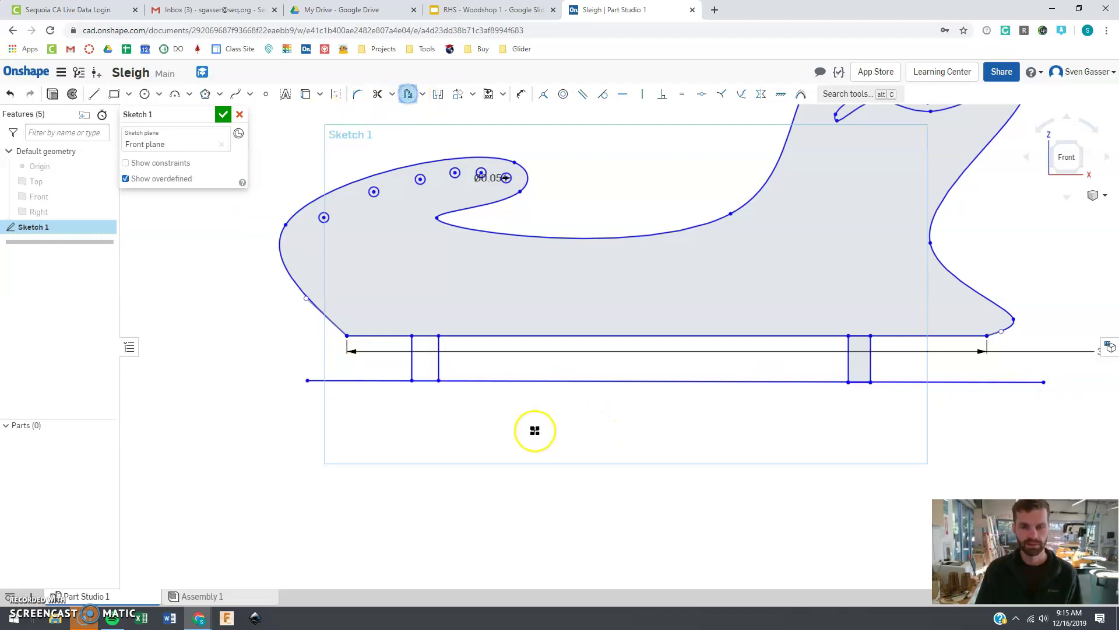
left_click(509, 381)
left_click(673, 318)
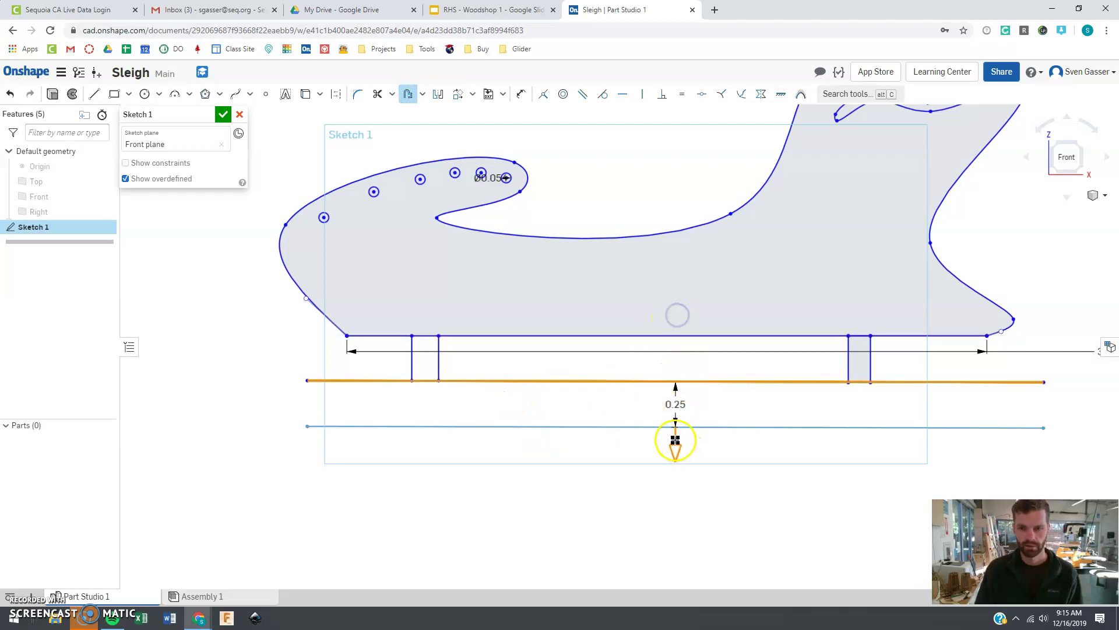
type("0.18")
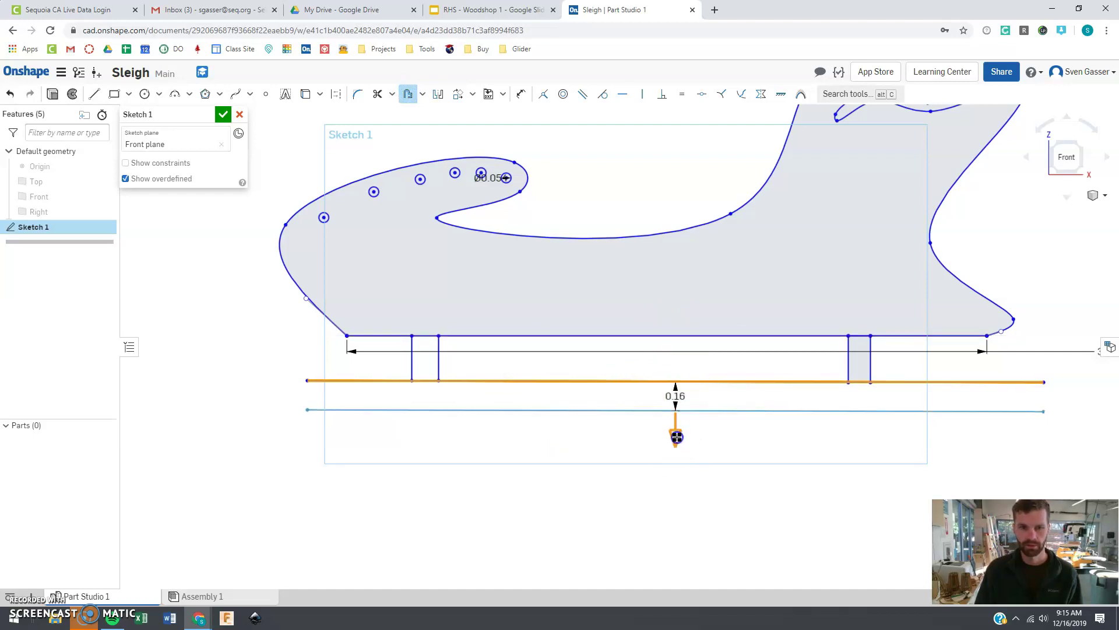
key("Return")
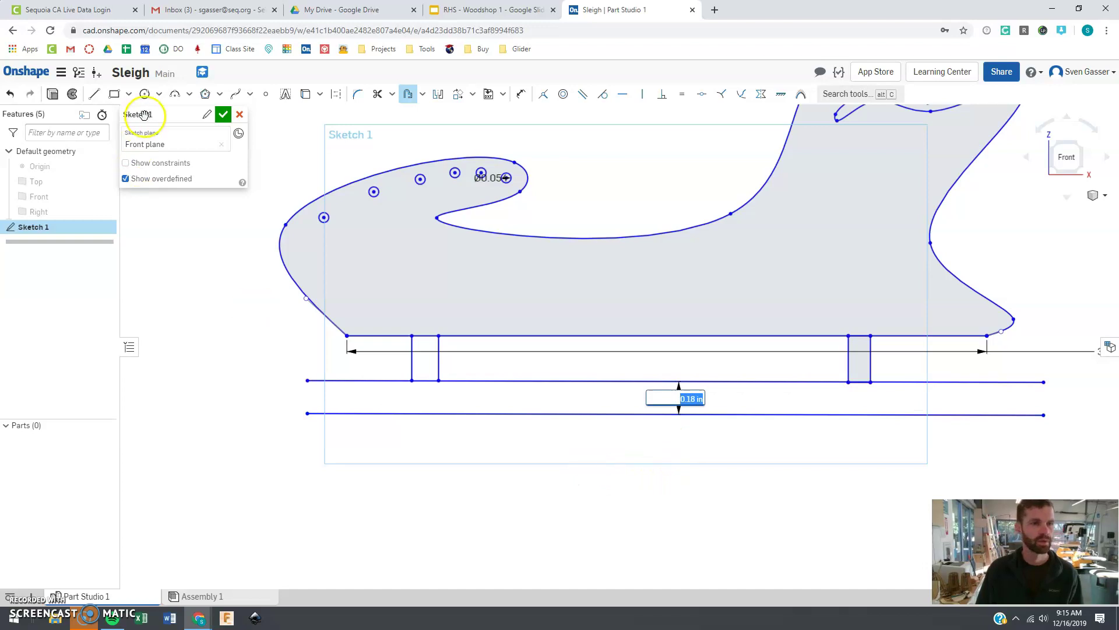
- Draw a tangent arc curving the lower runner line's front end up and left
left_click(175, 94)
left_click(315, 418)
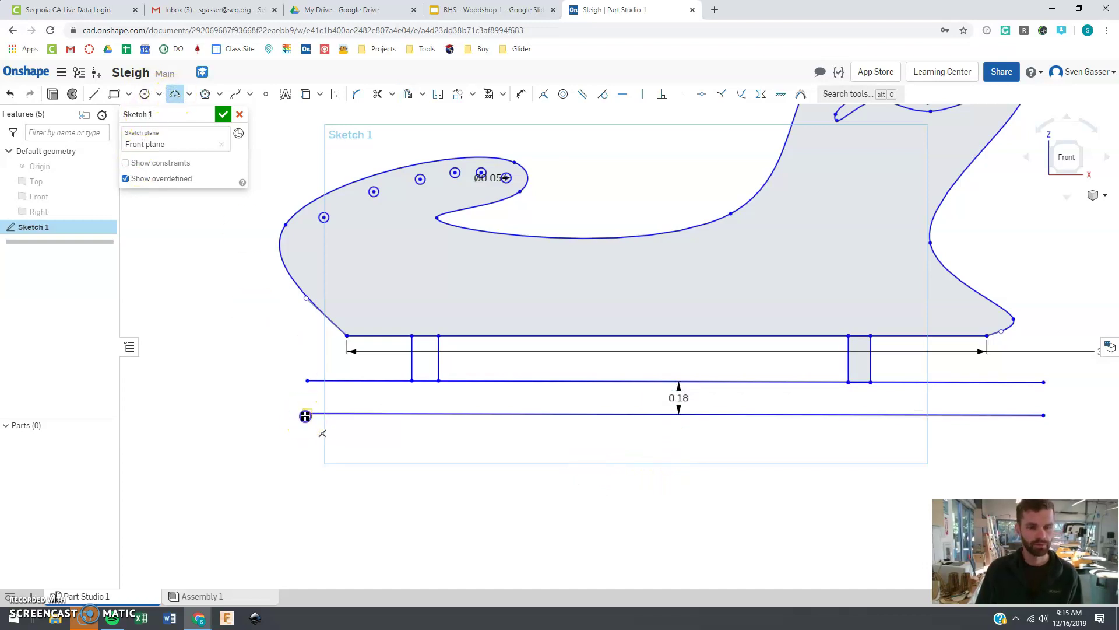
left_click(190, 94)
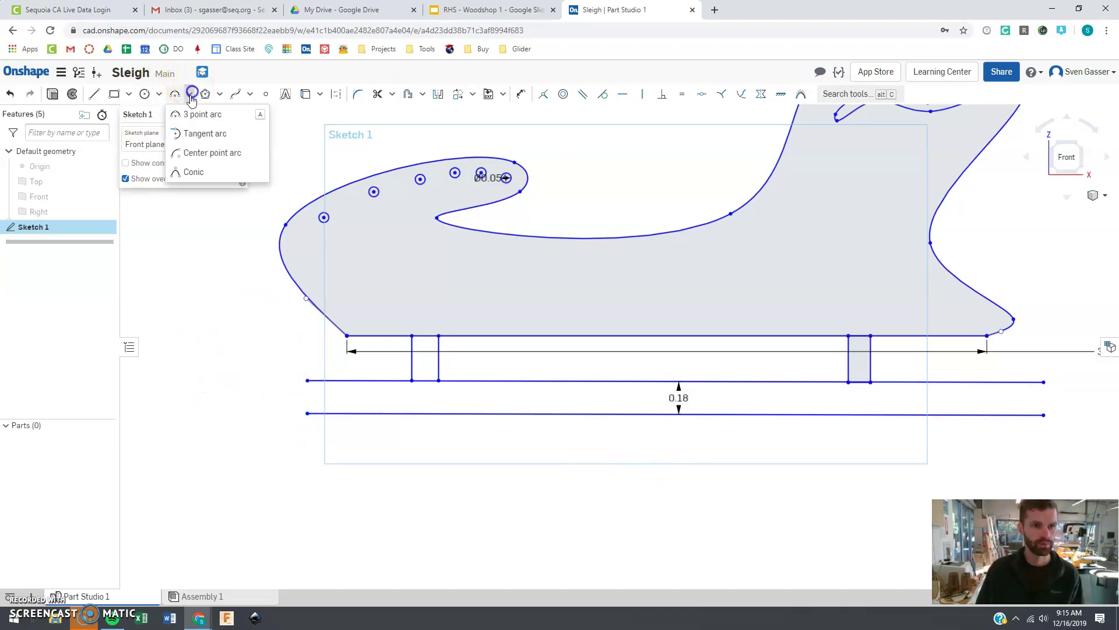
left_click(195, 140)
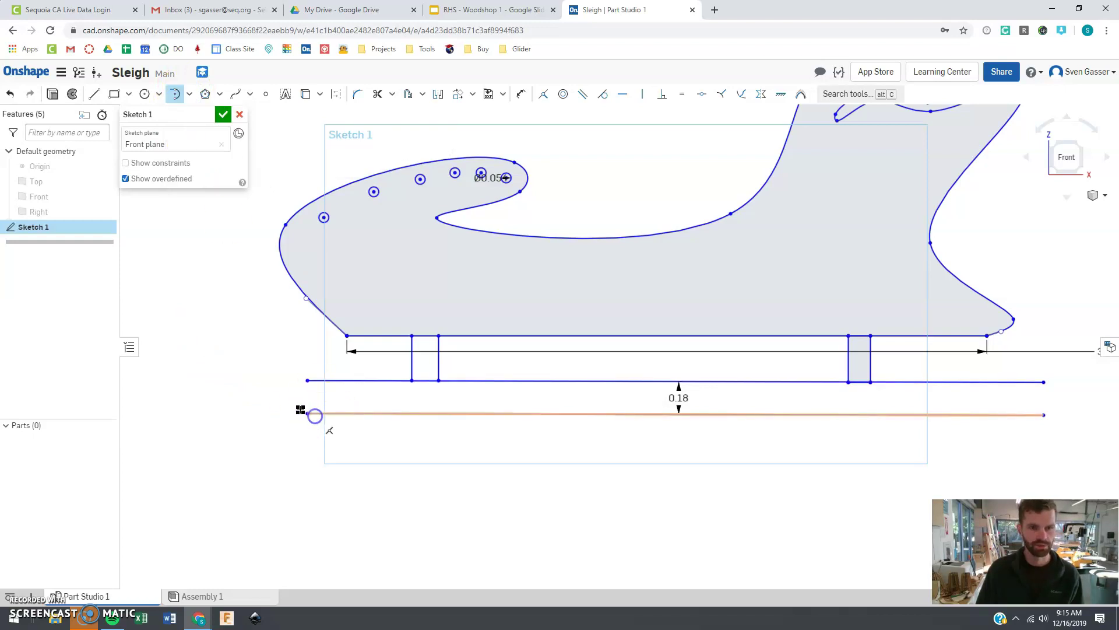
left_click(307, 414)
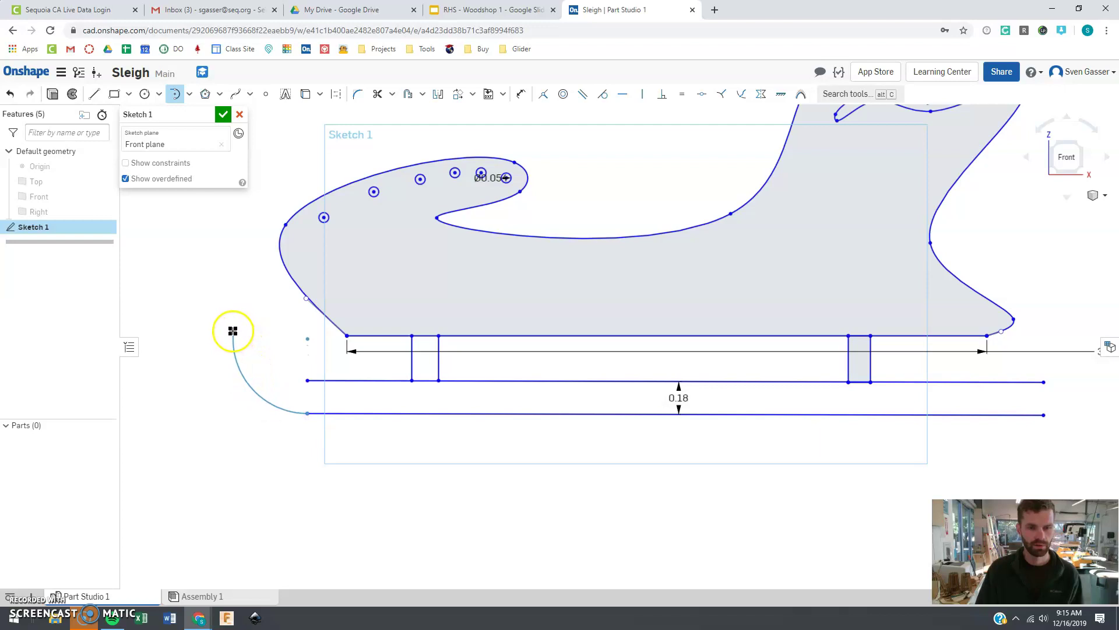
left_click(235, 334)
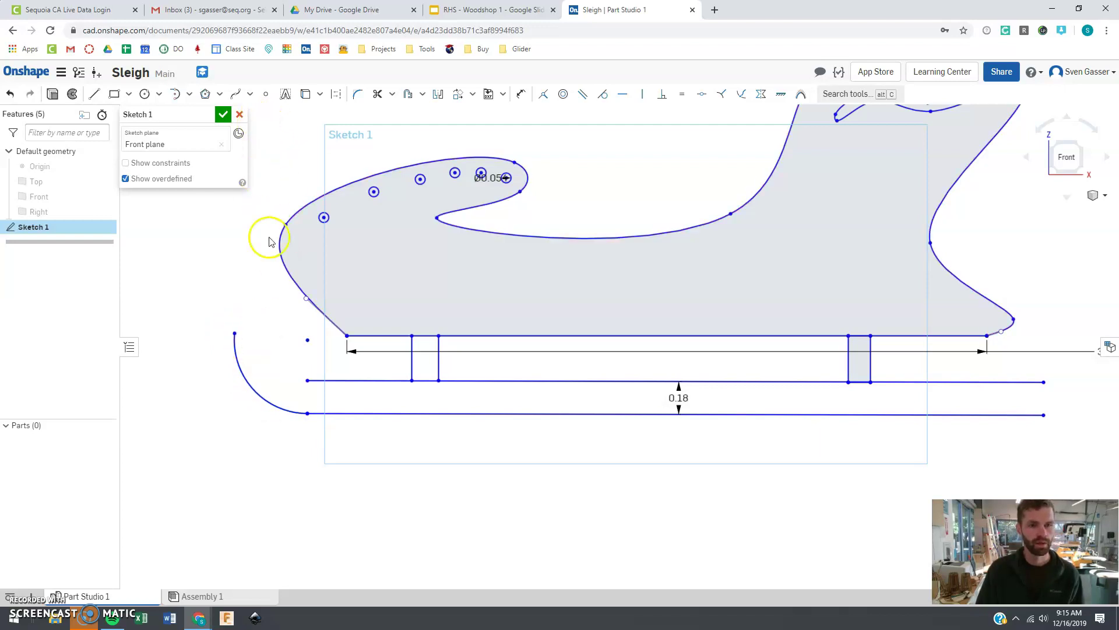
left_click(250, 382)
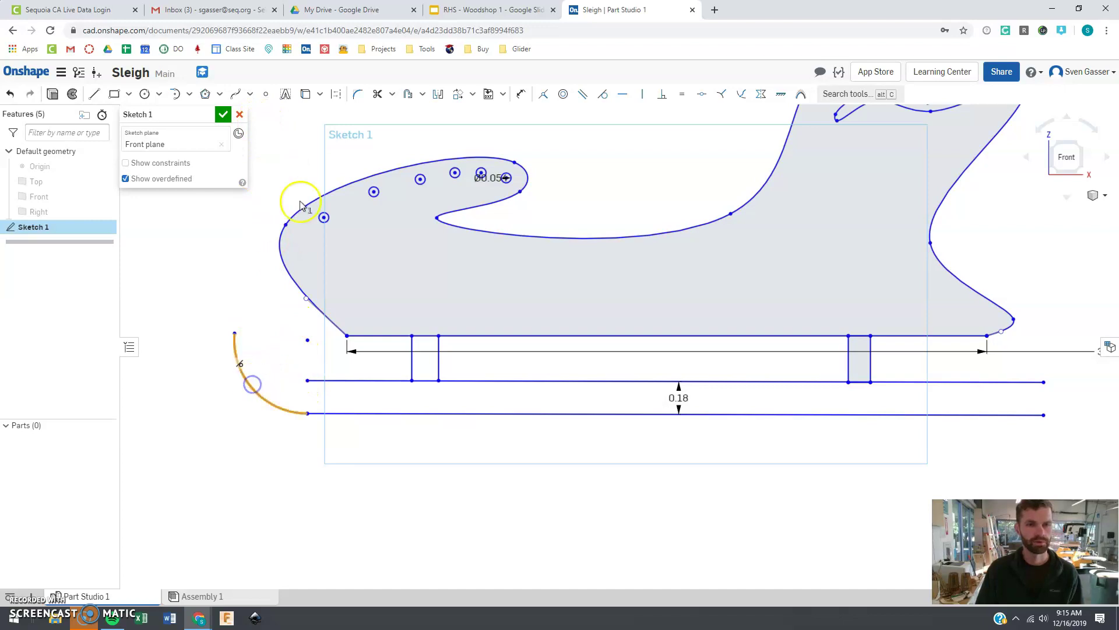
- Offset the front arc, change its 0.23 offset to 0.18, and verify the 0.18 runner thickness
left_click(408, 95)
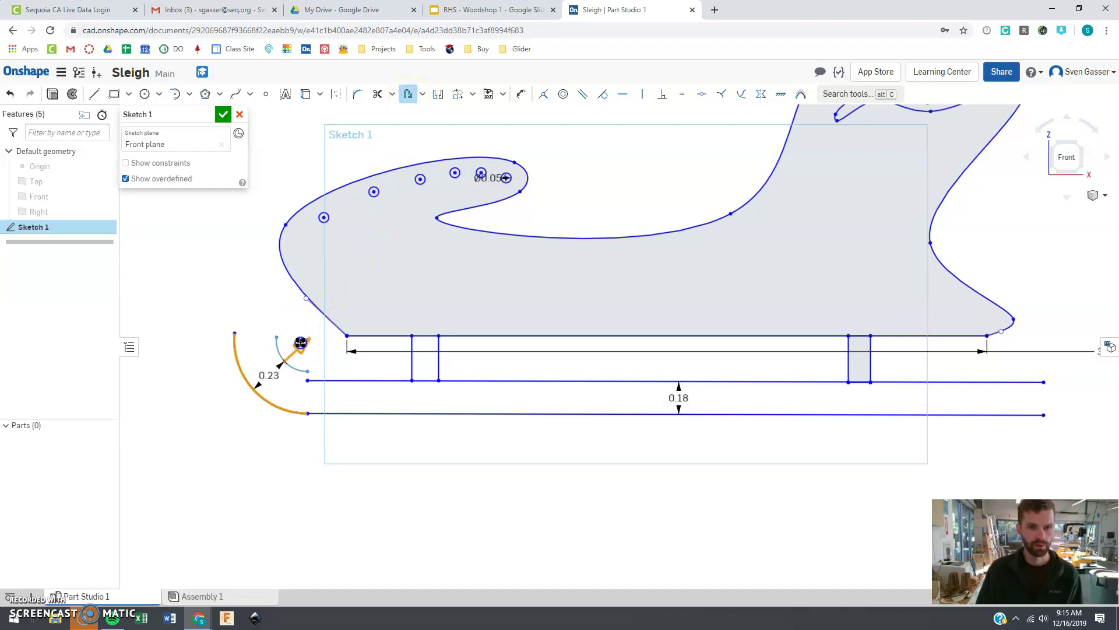
left_click(279, 447)
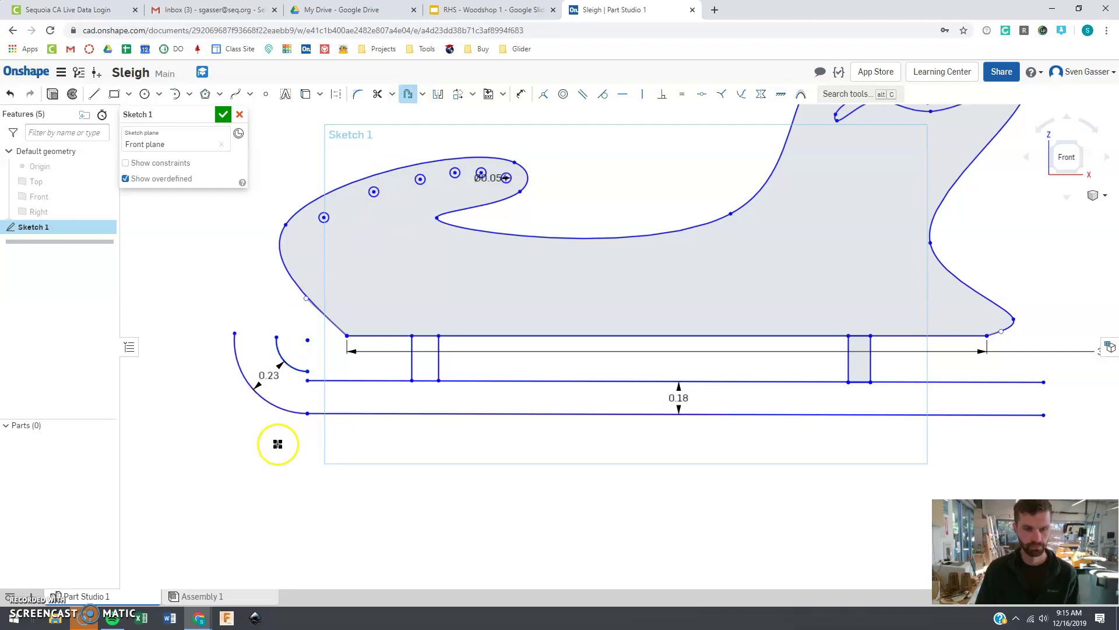
double_click(270, 377)
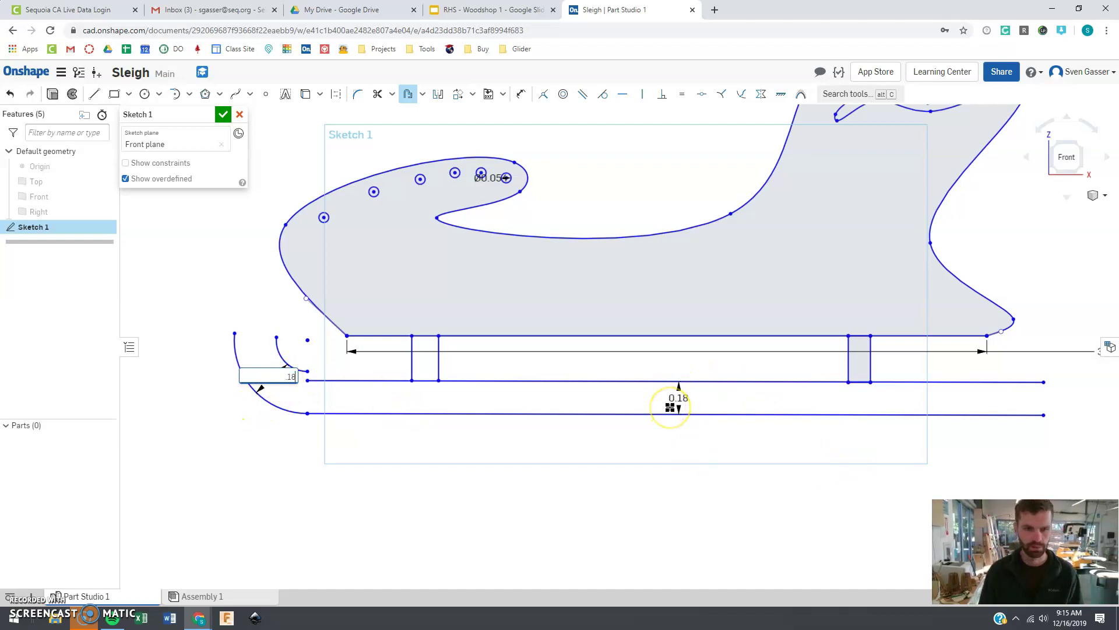
key("Escape")
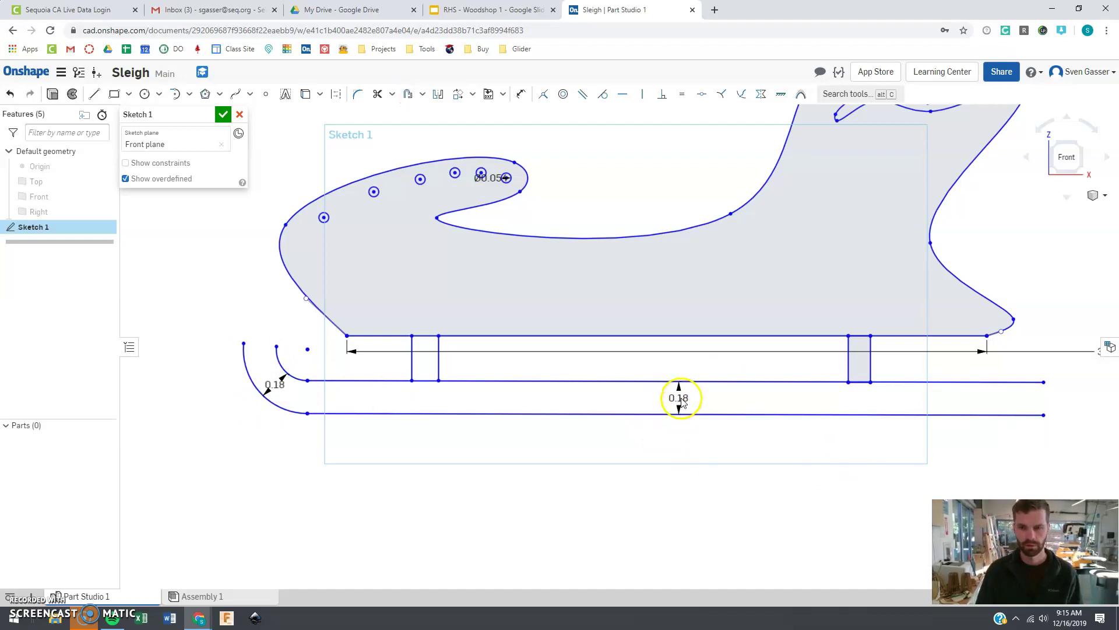
double_click(680, 398)
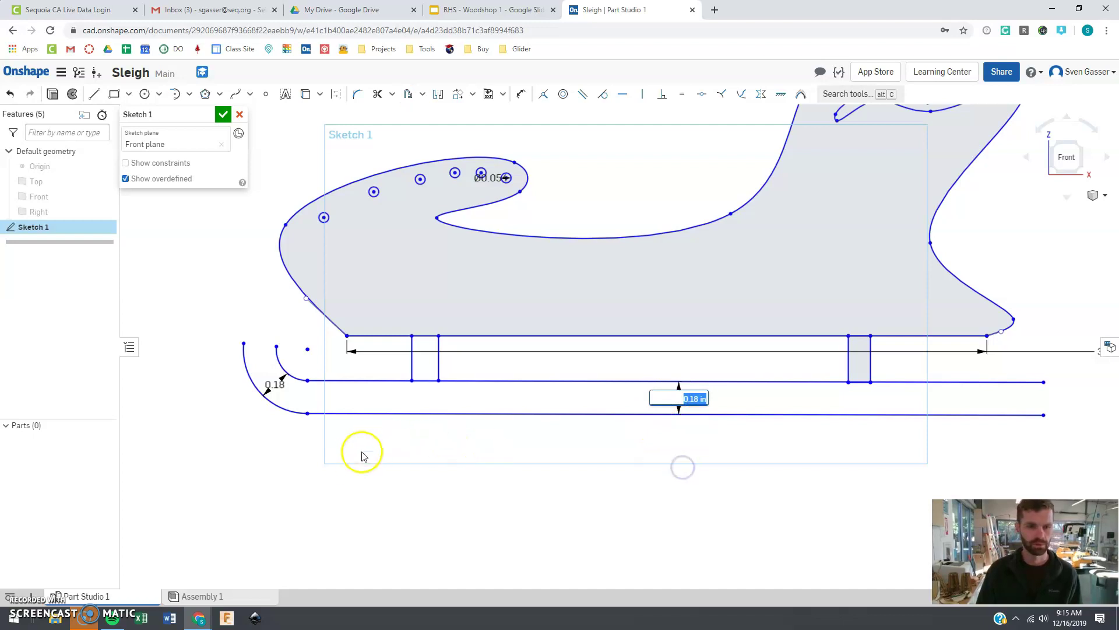
left_click(349, 474)
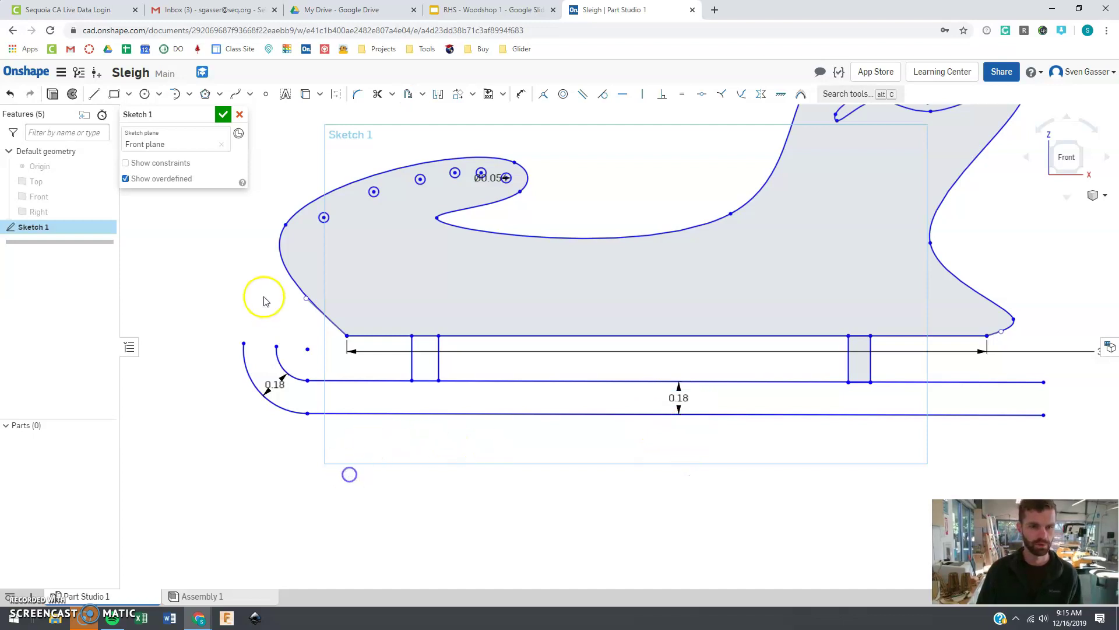
- Draw a tangent arc from the inner curve's end to curl the runner's front tip
left_click(190, 94)
left_click(193, 134)
left_click(244, 344)
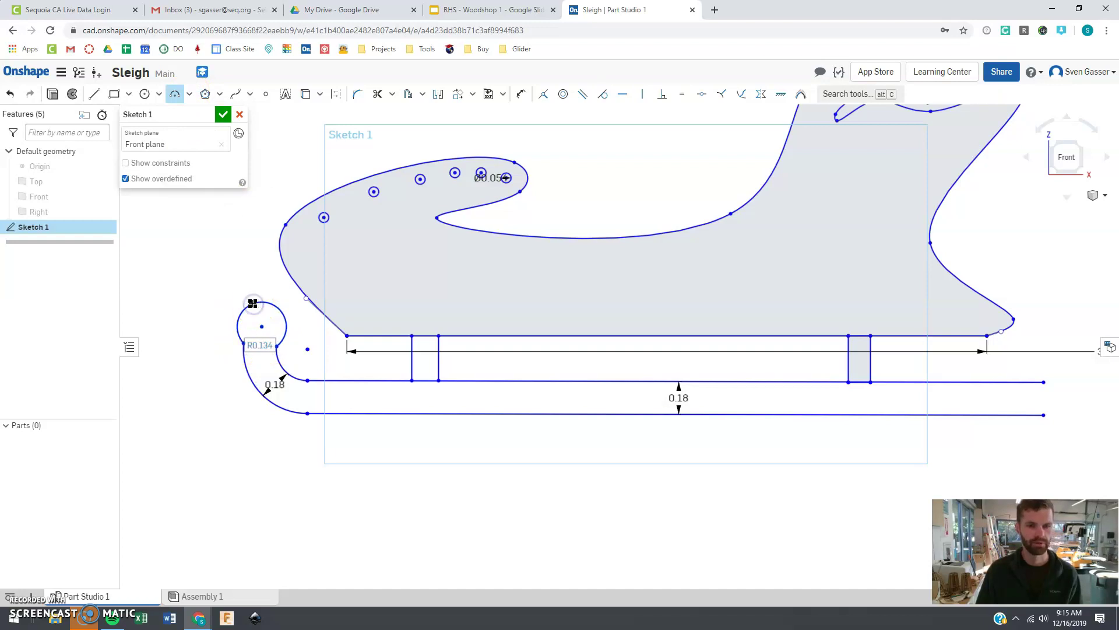
left_click(253, 303)
key("Escape")
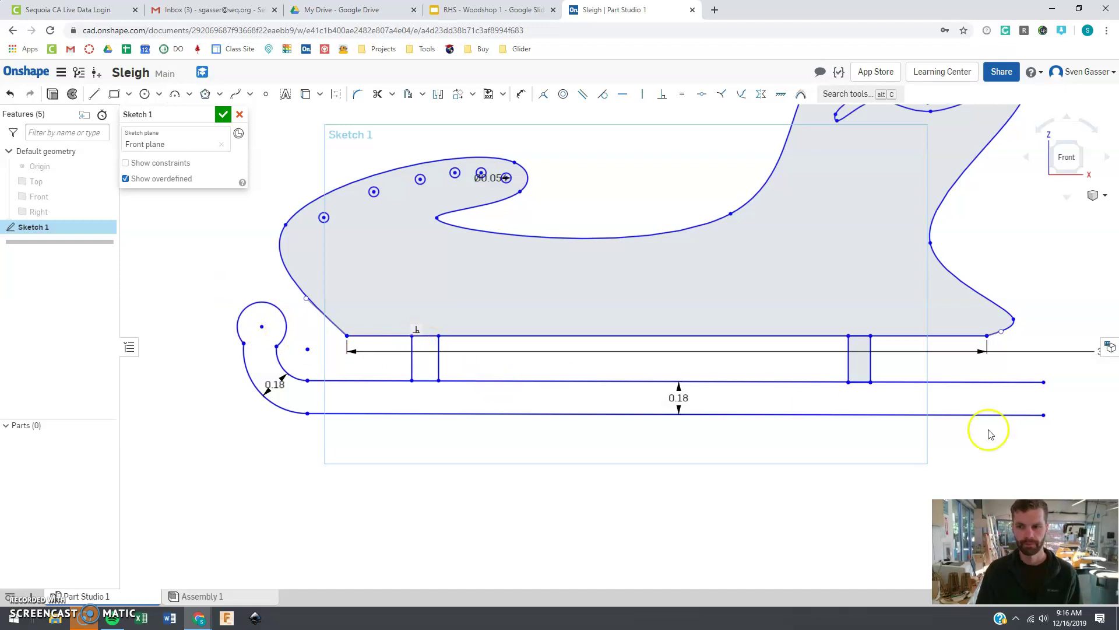
- Draw a vertical line joining the upper and lower runner lines at the rear end
key("l")
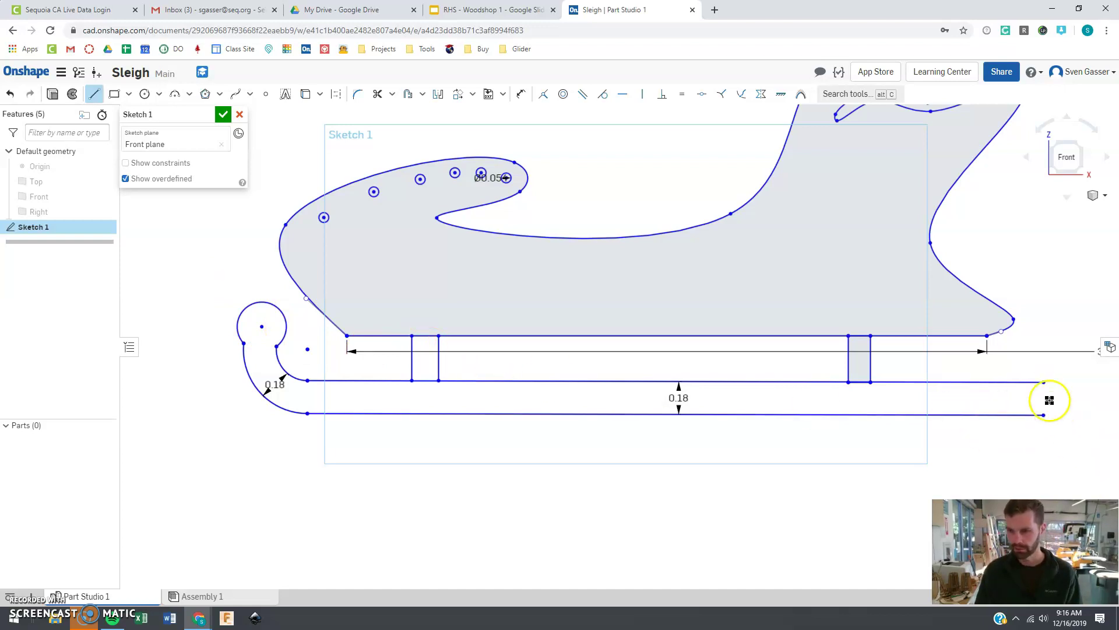
left_click(1045, 383)
left_click(1043, 415)
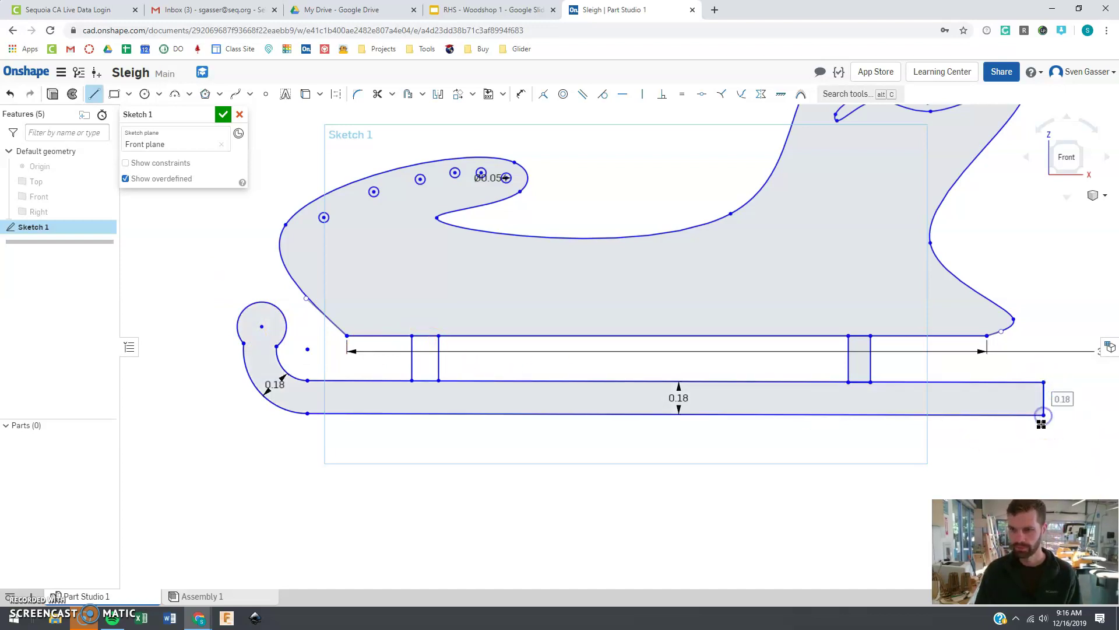
key("Escape")
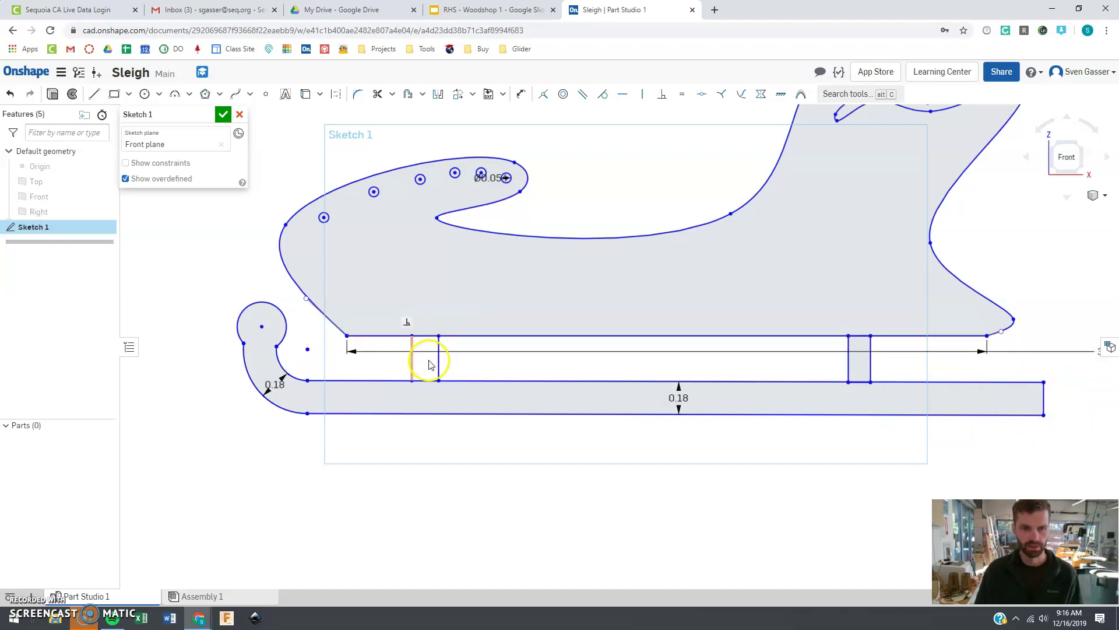
- Use Extend on the left and right vertical slot lines so they reach the runner
scroll(414, 357, "up", 8)
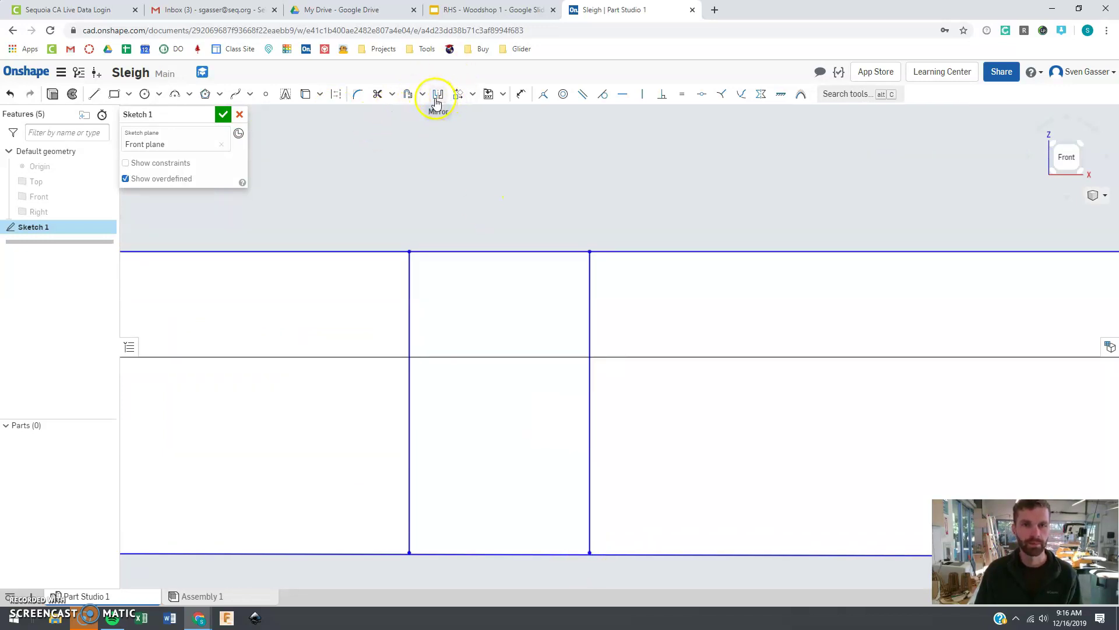
left_click(392, 94)
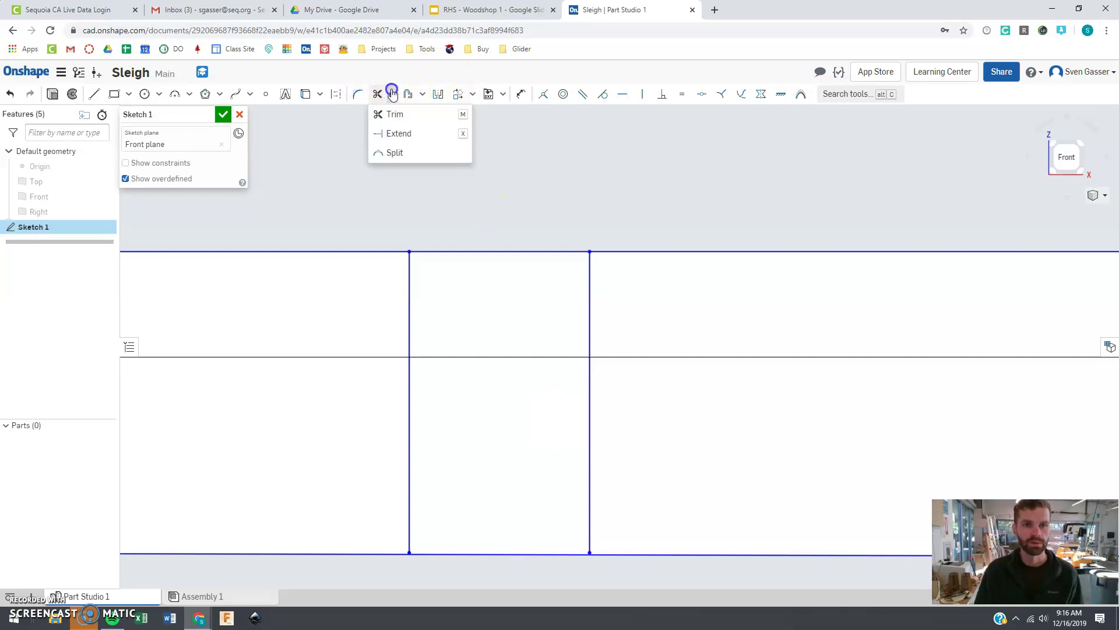
left_click(393, 133)
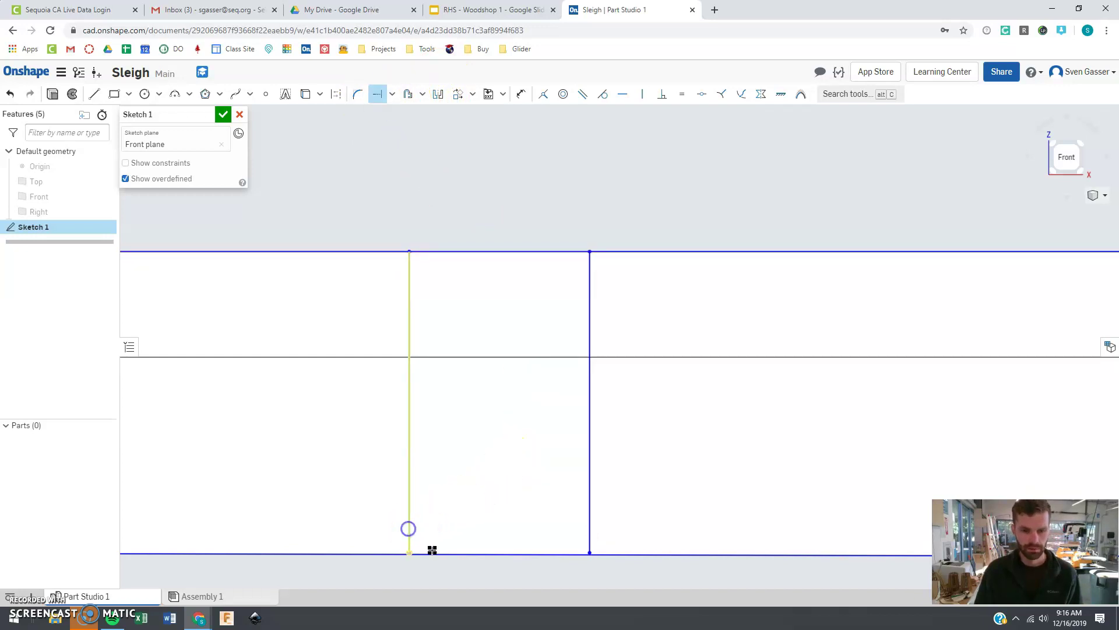
left_click(569, 505)
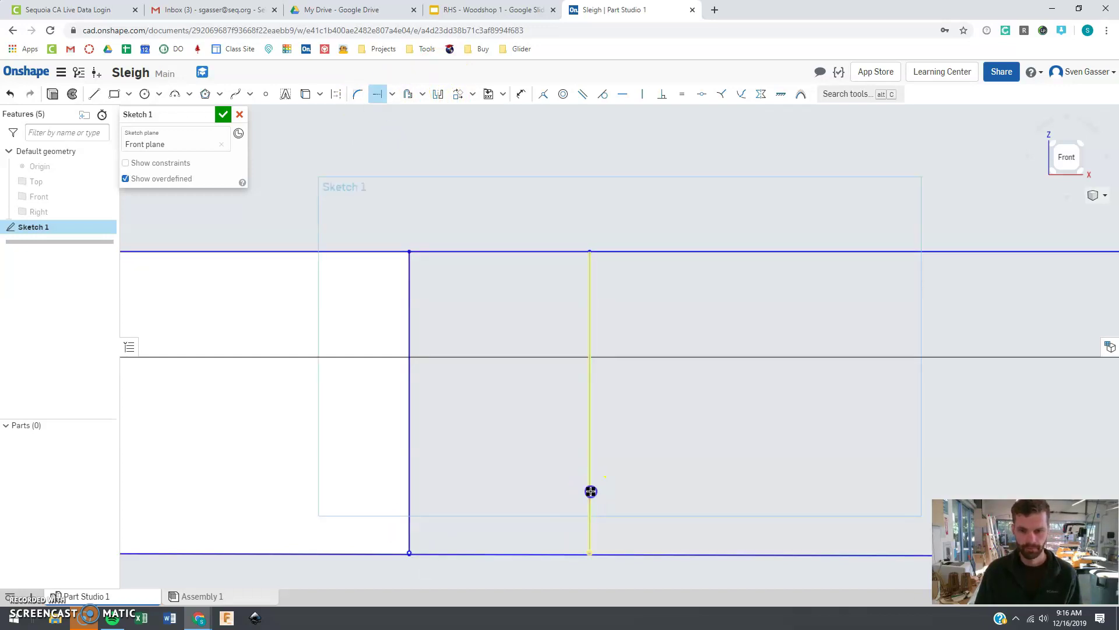
left_click(606, 553)
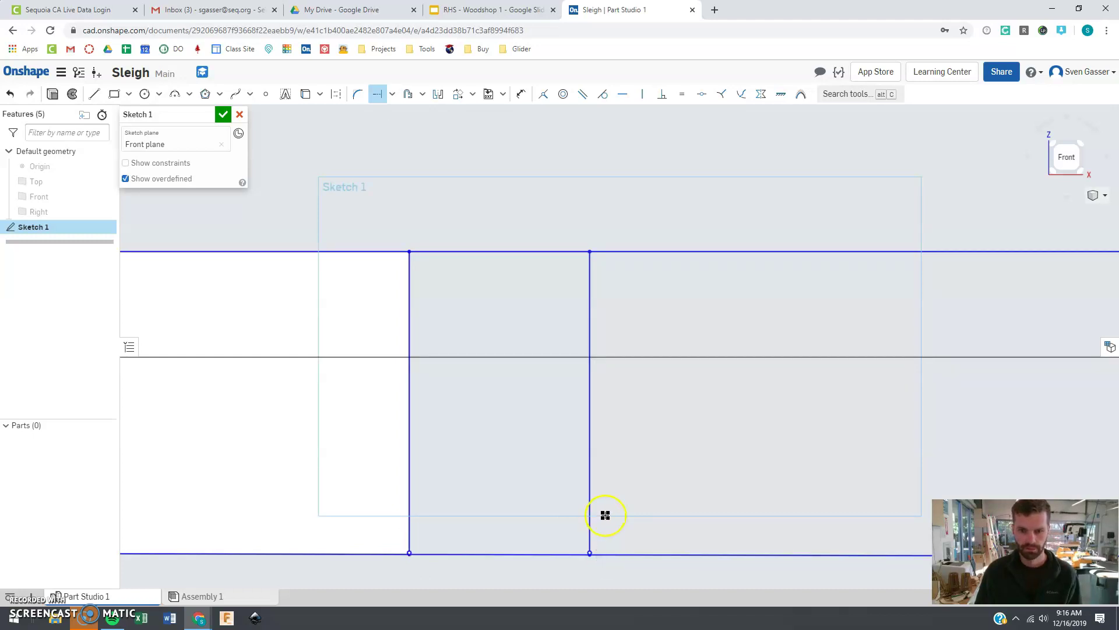
key("Escape")
scroll(322, 387, "down", 3)
- Close Sketch 1 and extrude the sleigh profile 0.2 in deep, then inspect the solid
scroll(607, 425, "down", 5)
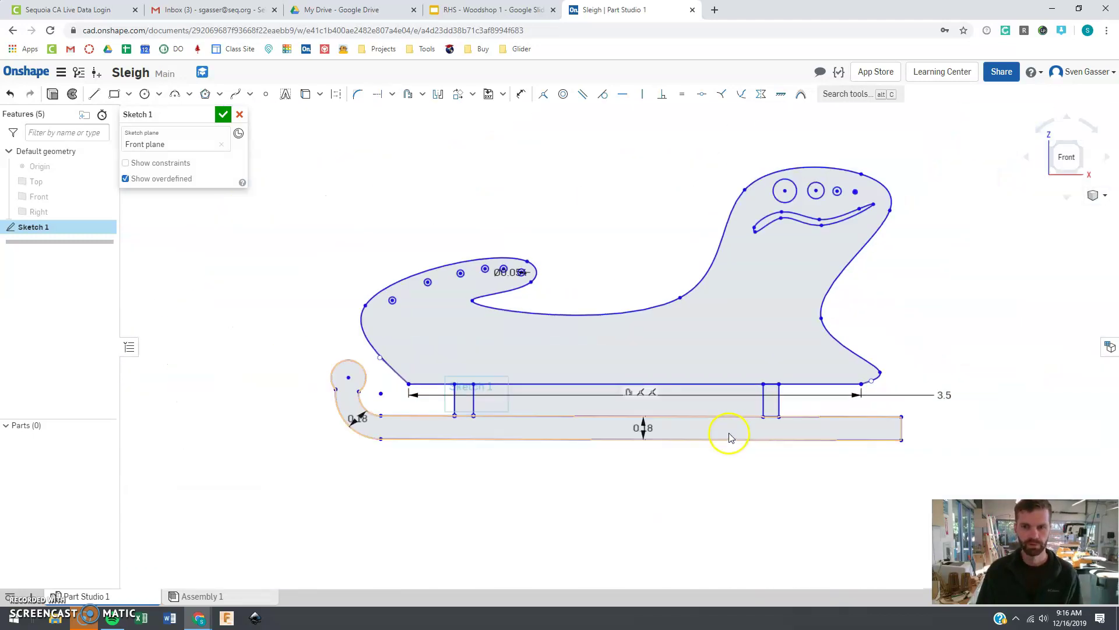
left_click(53, 94)
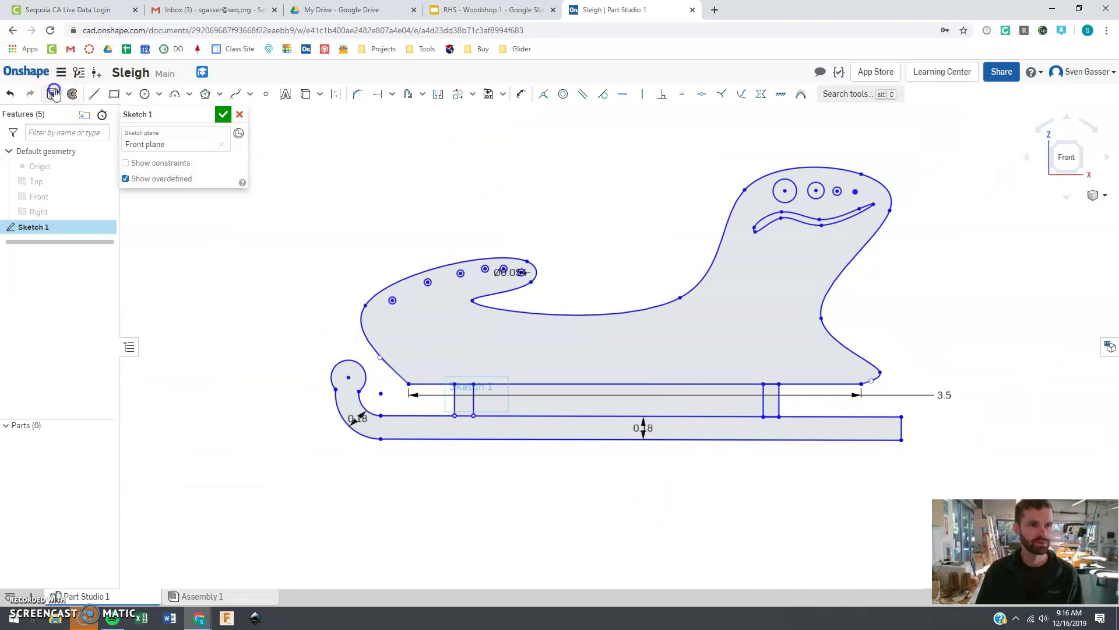
key("shift+e")
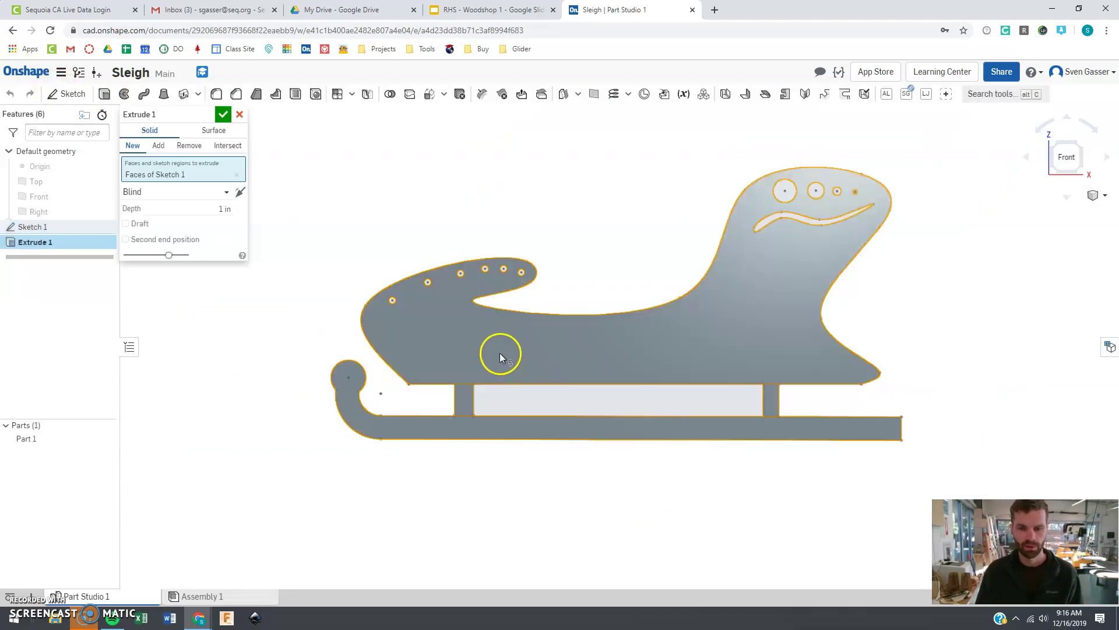
mouse_move(500, 418)
right_mouse_down()
mouse_move(500, 388)
mouse_move(491, 403)
right_mouse_up()
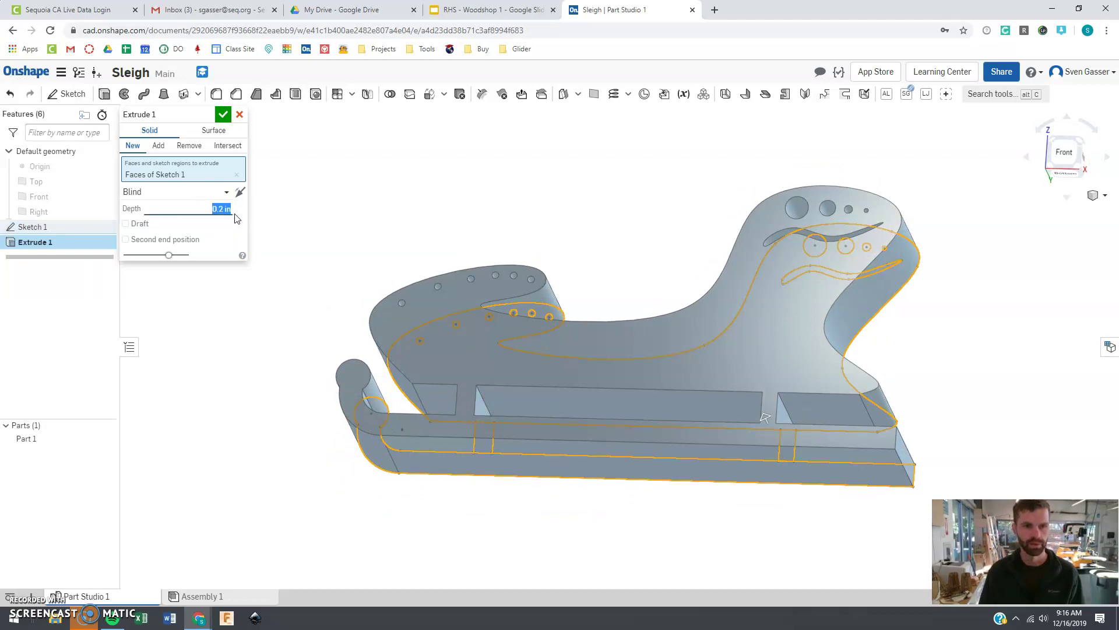
left_click(224, 114)
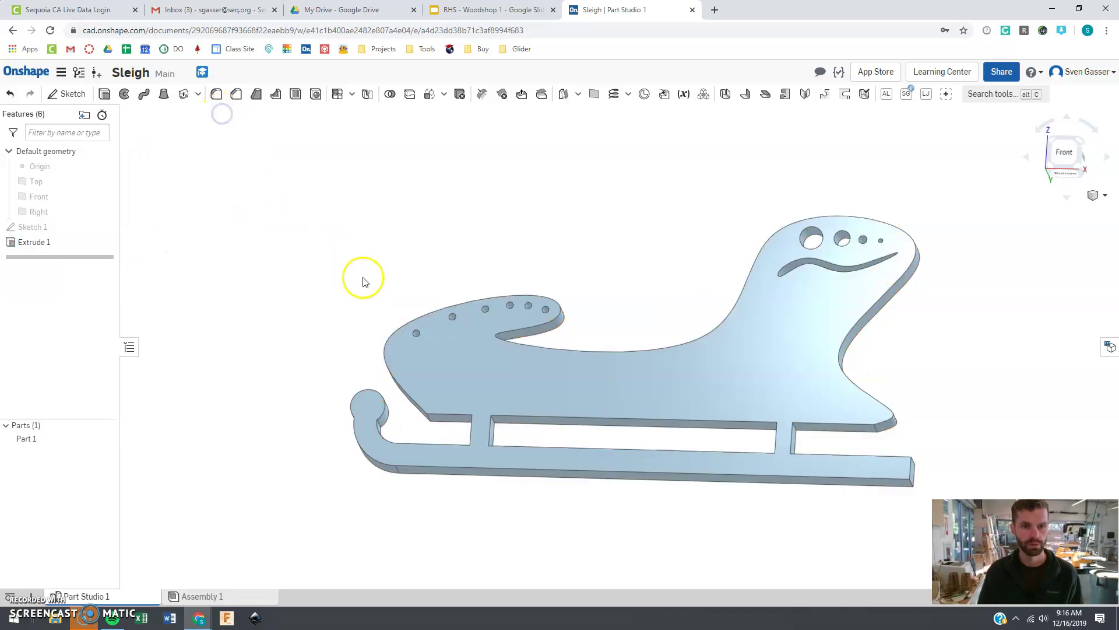
right_click_drag(350, 312, 367, 328)
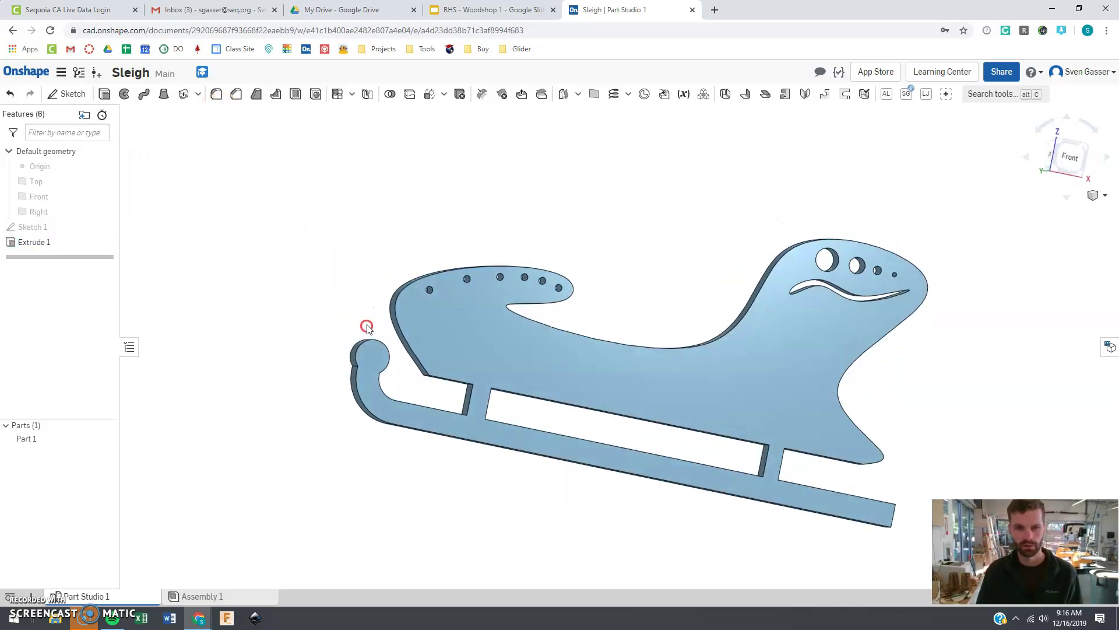
- Reopen Sketch 1 face-on and reposition the left and right slot rectangles above the runner
double_click(31, 226)
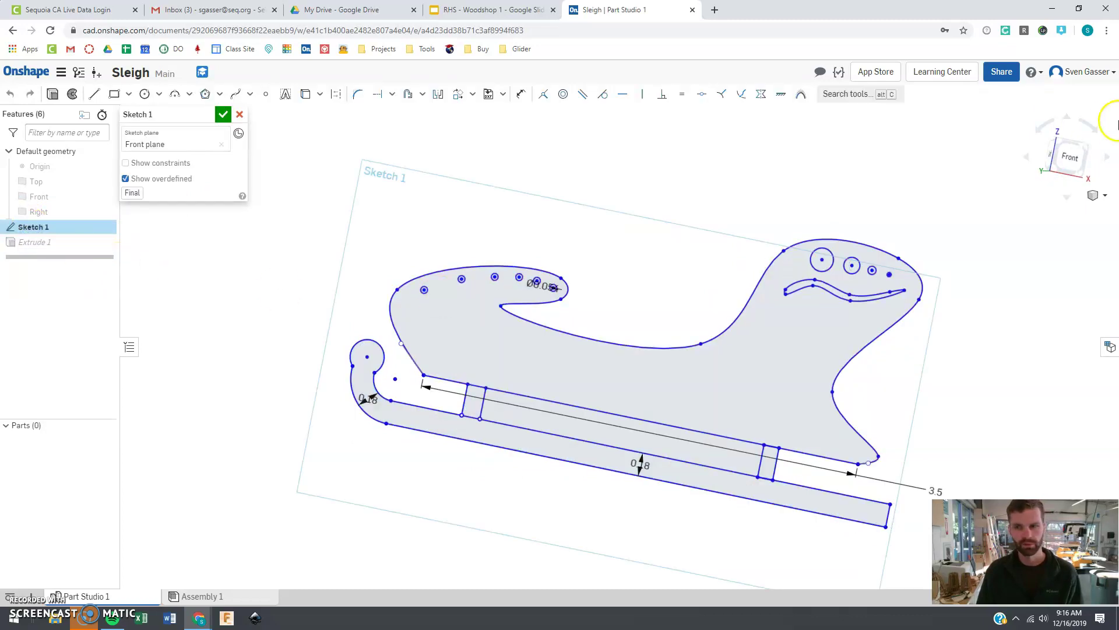
key("n")
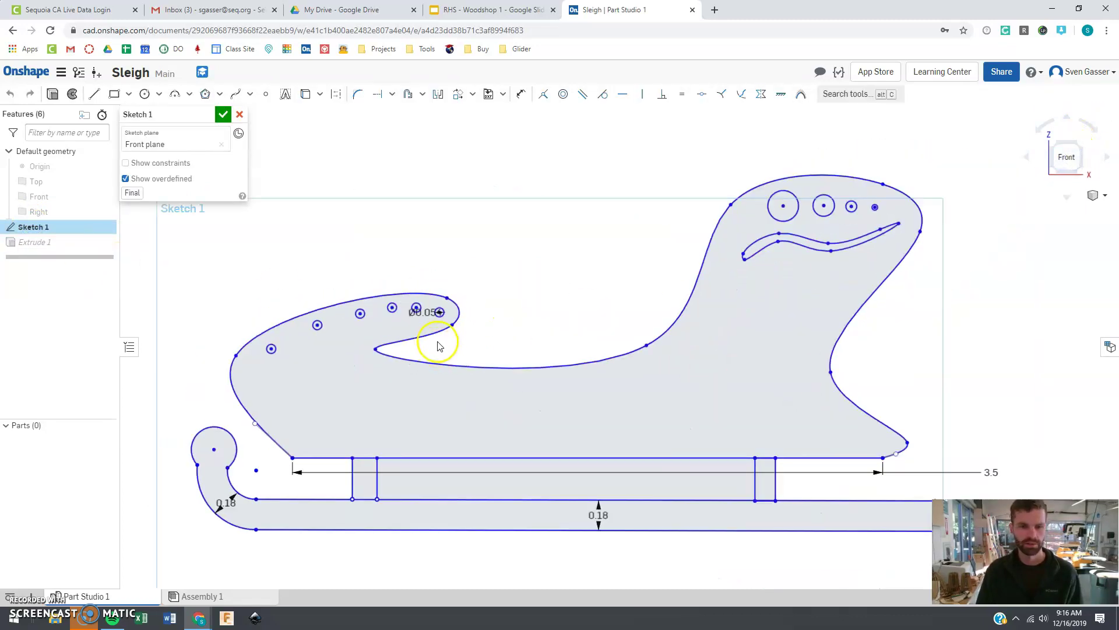
scroll(436, 344, "down", 2)
scroll(408, 457, "up", 2)
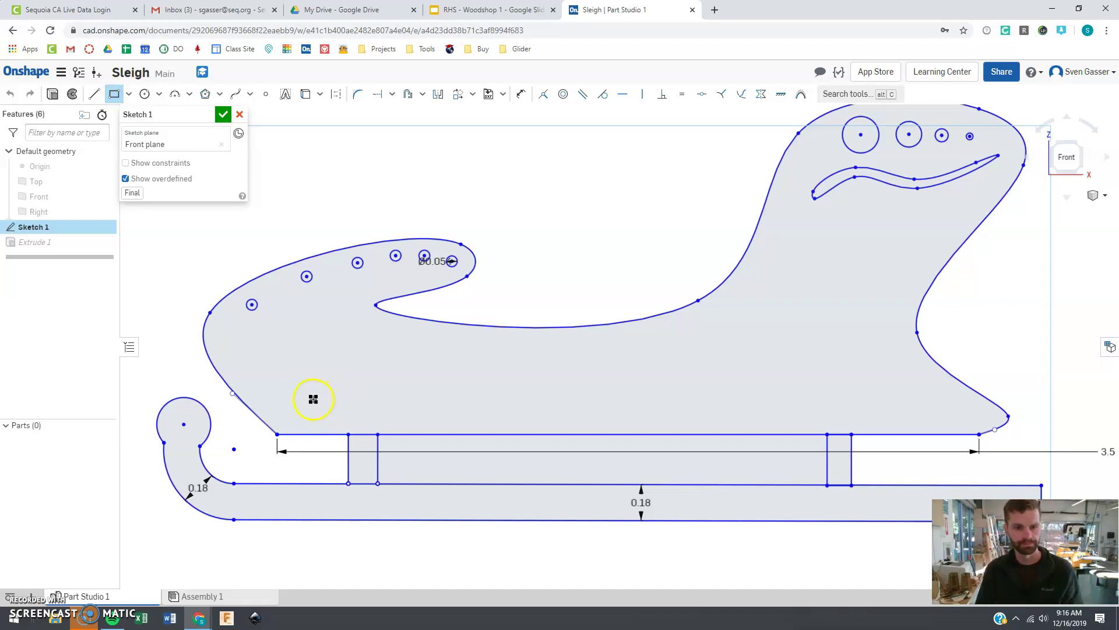
left_click_drag(348, 403, 477, 407)
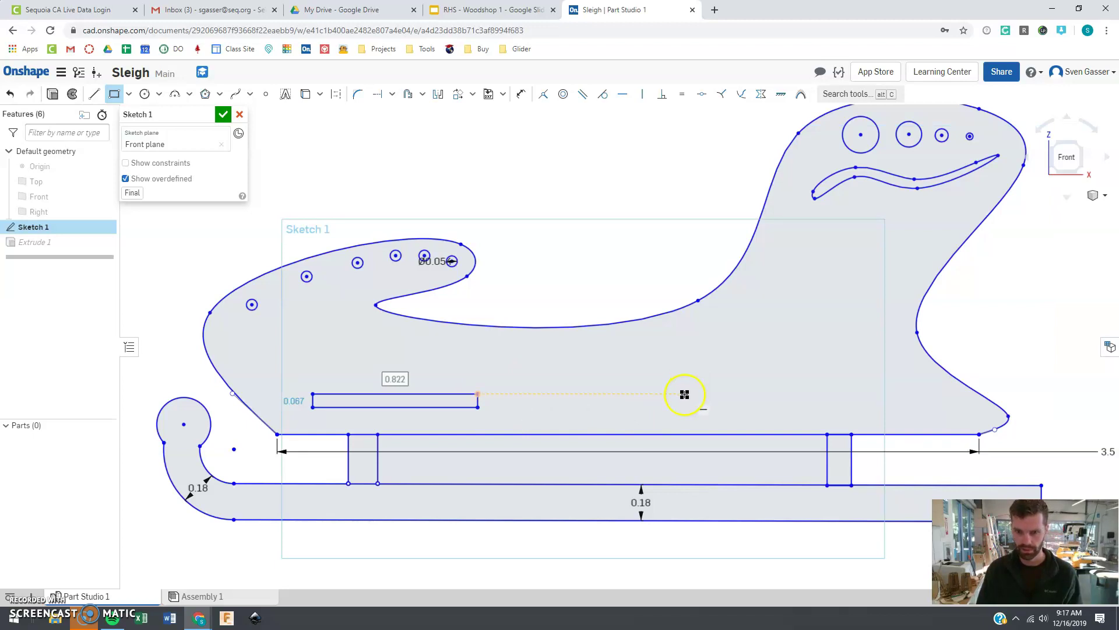
left_click_drag(686, 394, 866, 407)
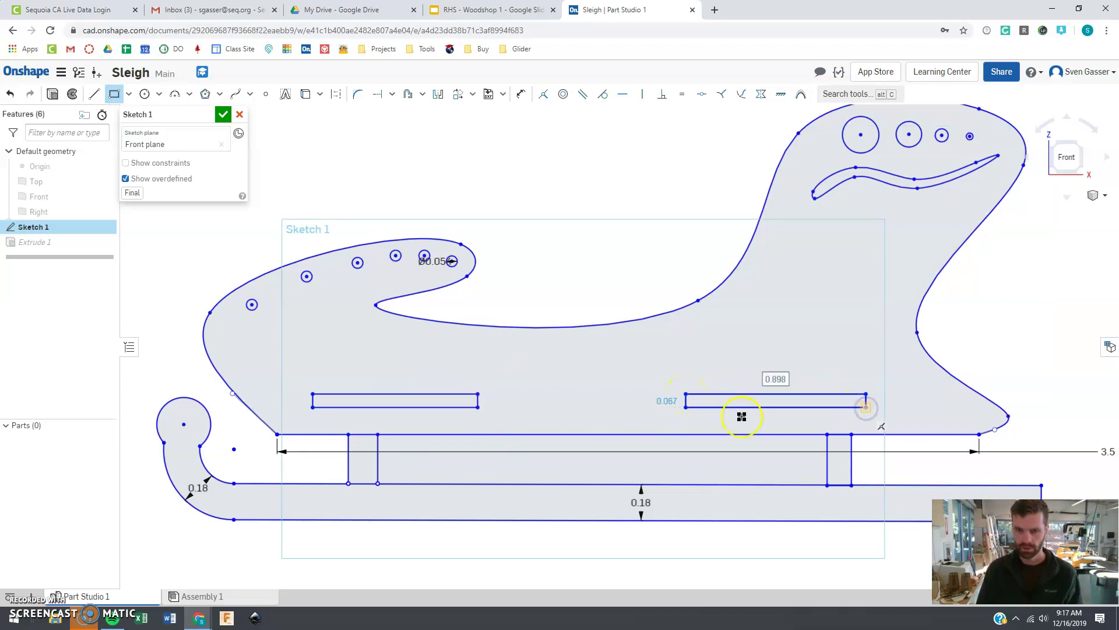
- Dimension the left slot's height to 0.2
key("u")
left_click(312, 400)
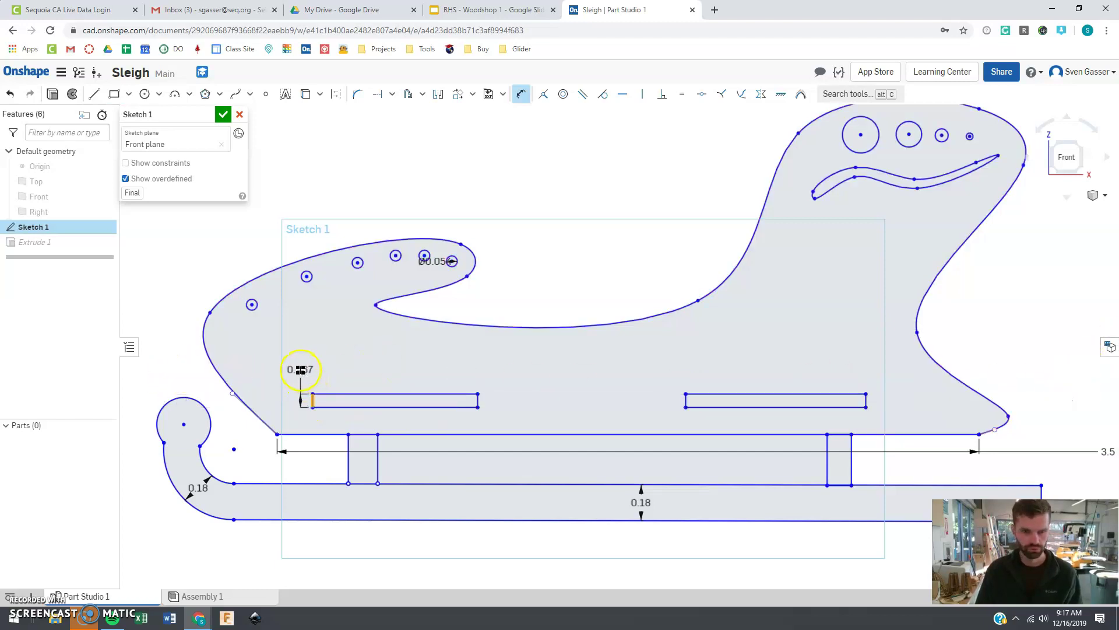
left_click(300, 369)
type("2")
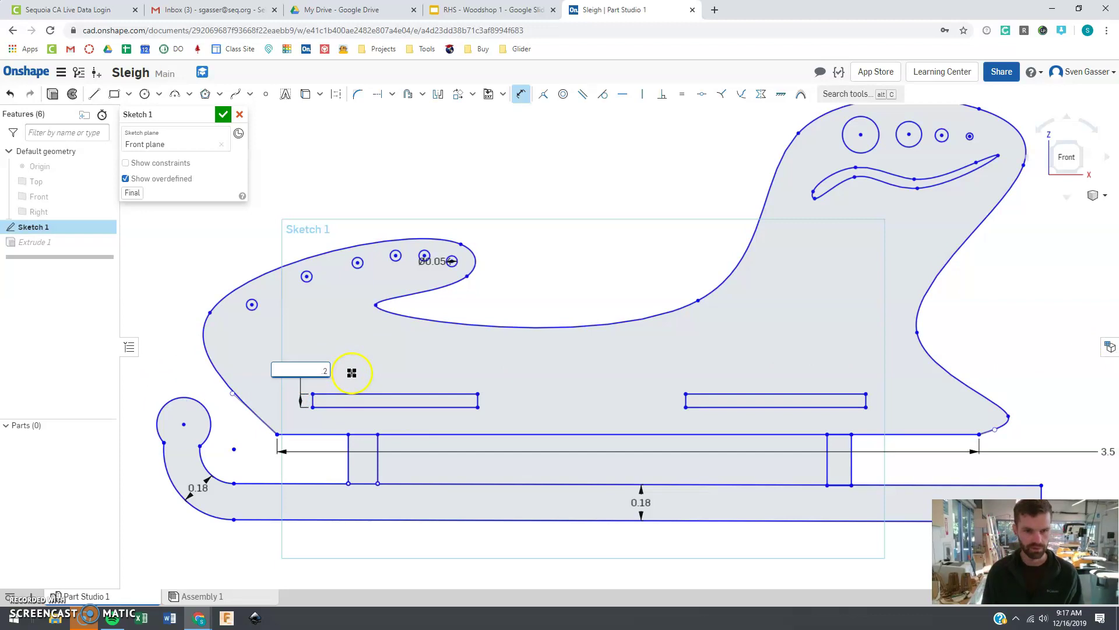
key("Return")
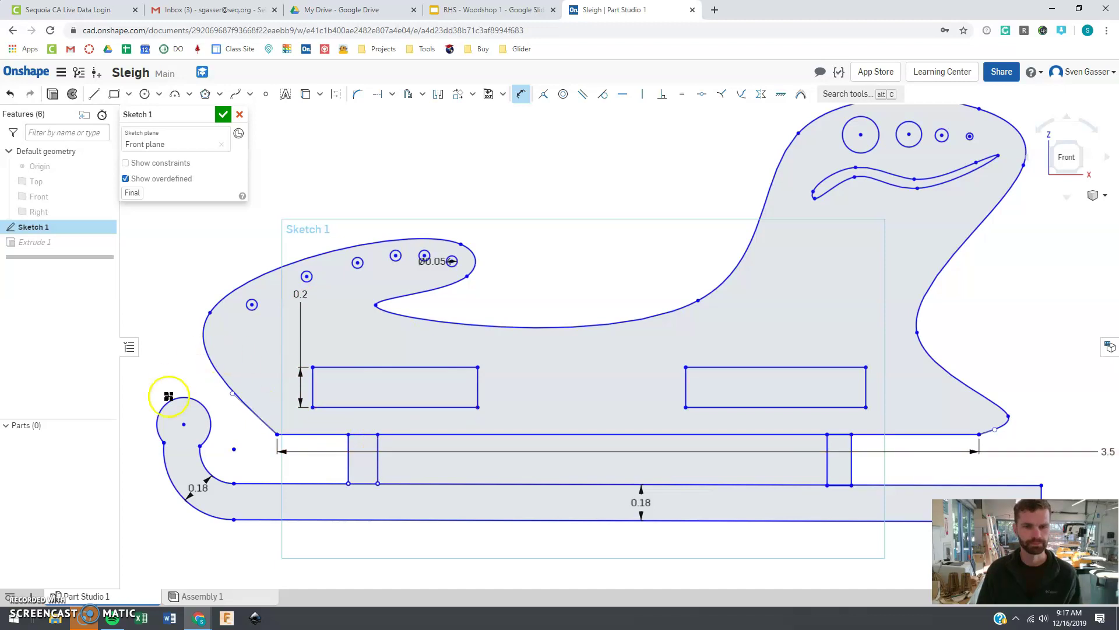
key("Escape")
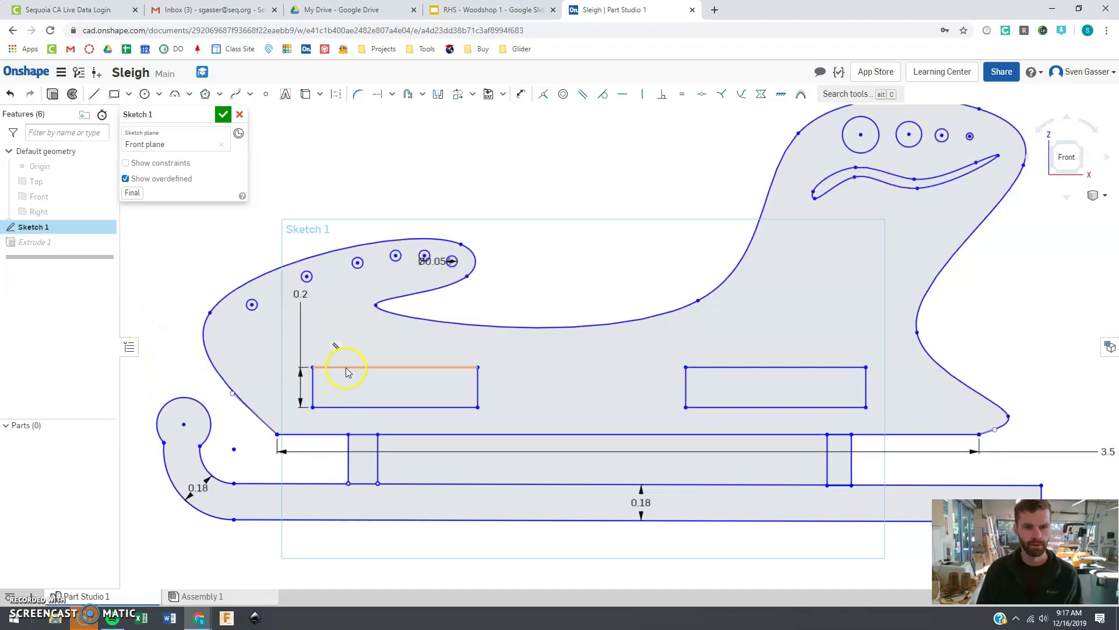
- Lower the slot rectangles and select the left slot's top edge to check its 0.2 spacing
left_click_drag(346, 372, 352, 376)
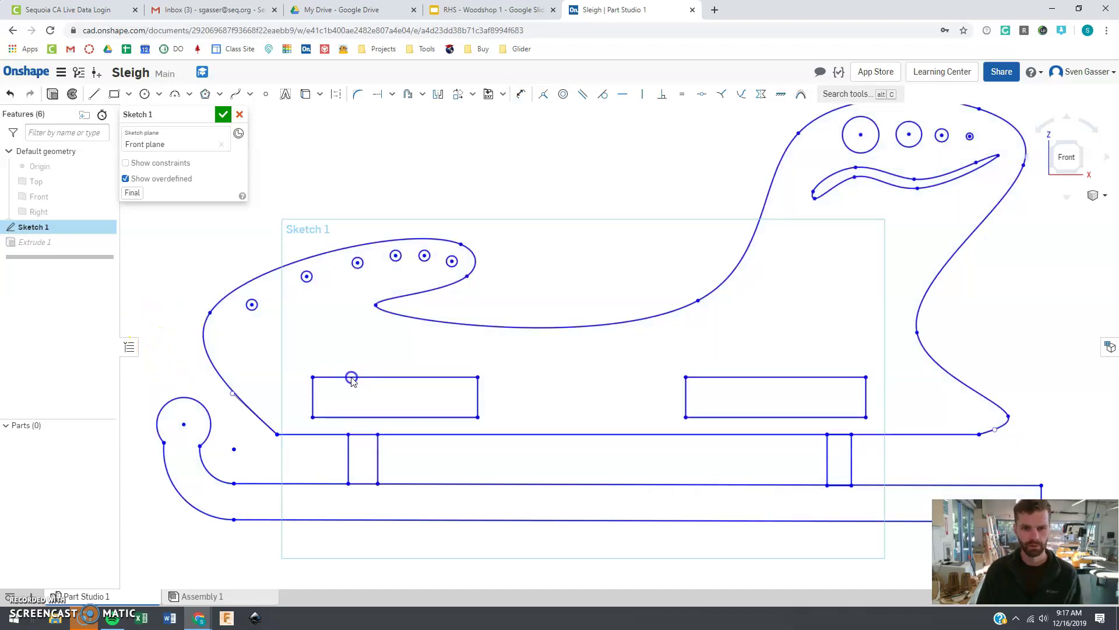
left_click(397, 417)
scroll(475, 449, "down", 3)
scroll(475, 449, "down", 1)
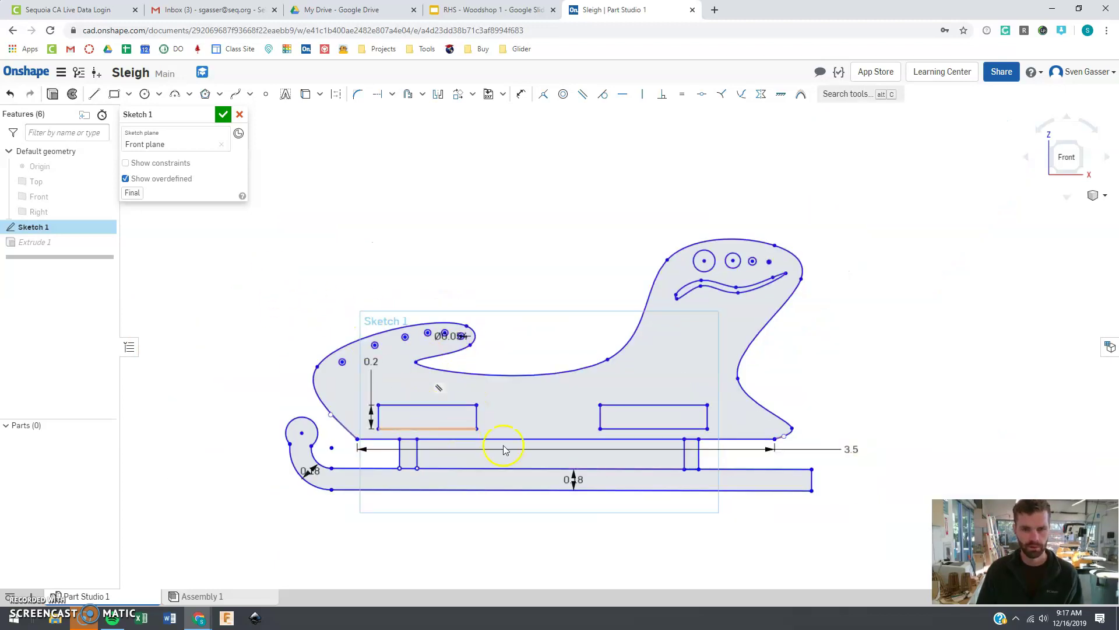
left_click(461, 405)
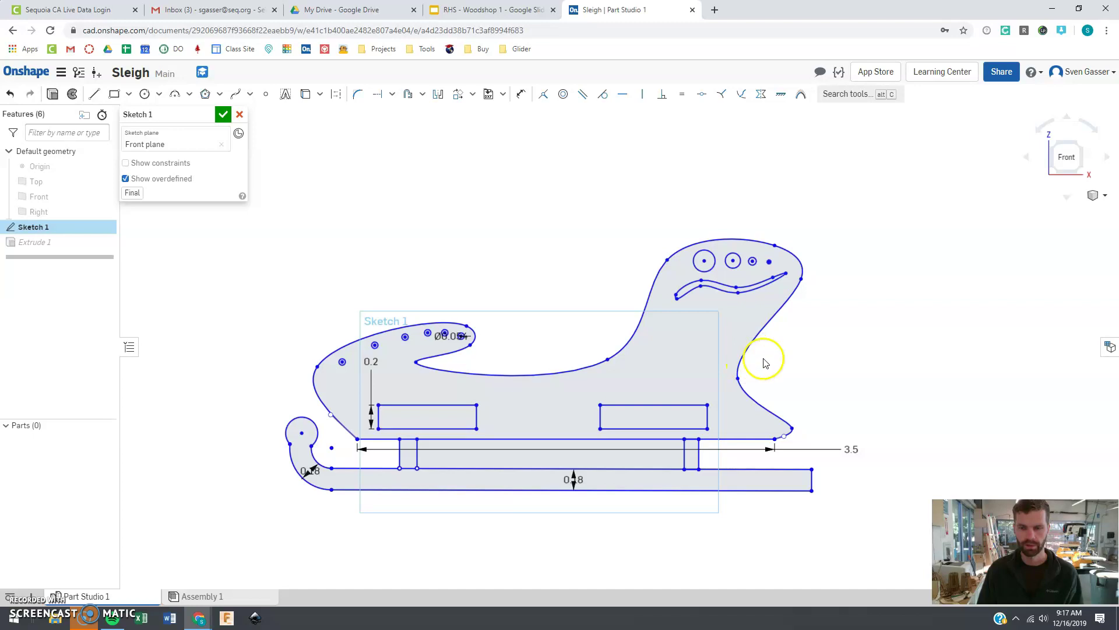
- Draw a tall, narrow corner rectangle in the sleigh's rear upright and confirm its width dimension
left_click(128, 94)
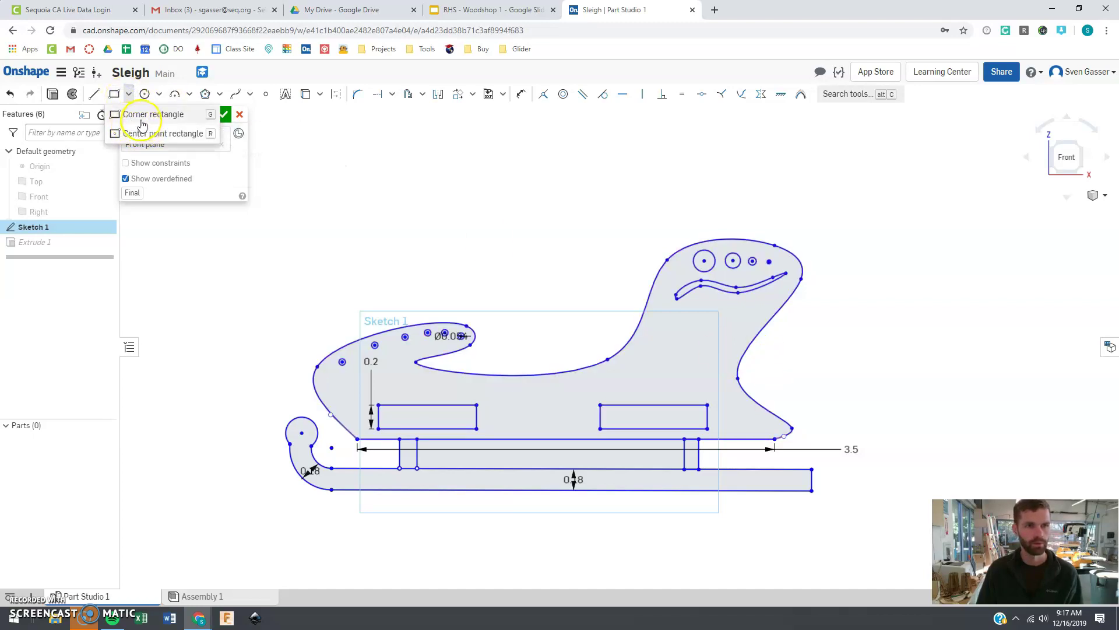
left_click(138, 114)
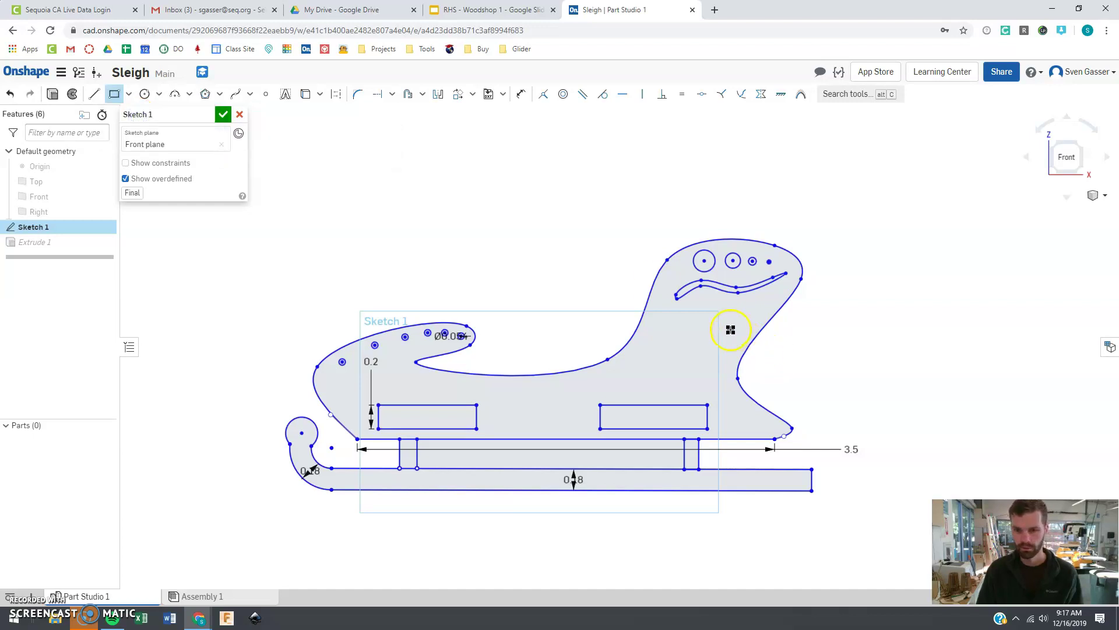
left_click(701, 323)
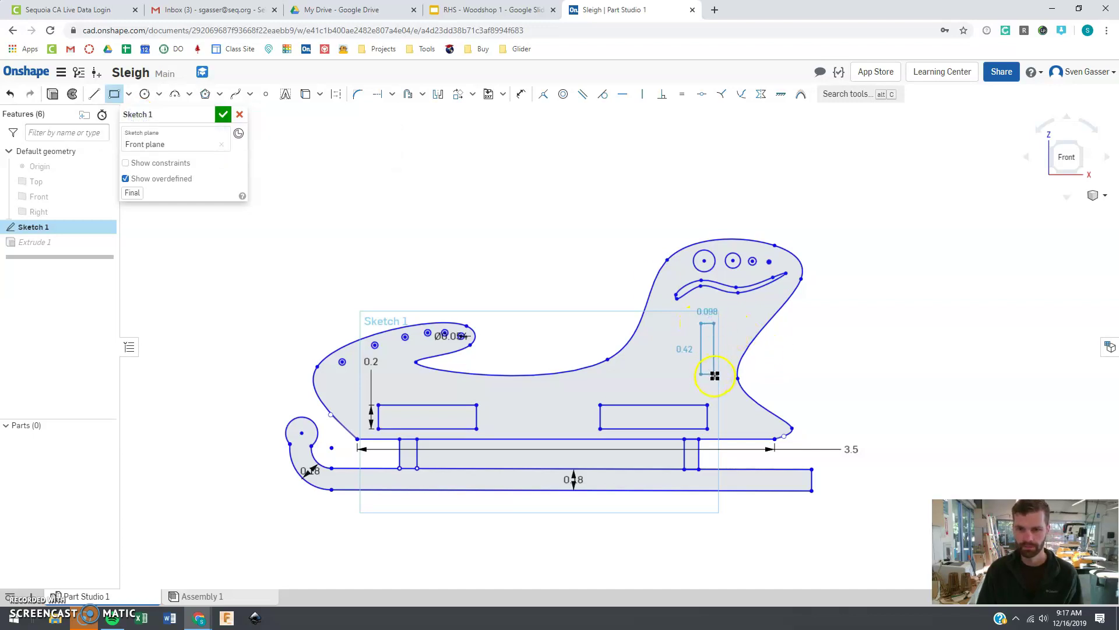
left_click(716, 380)
left_click(711, 315)
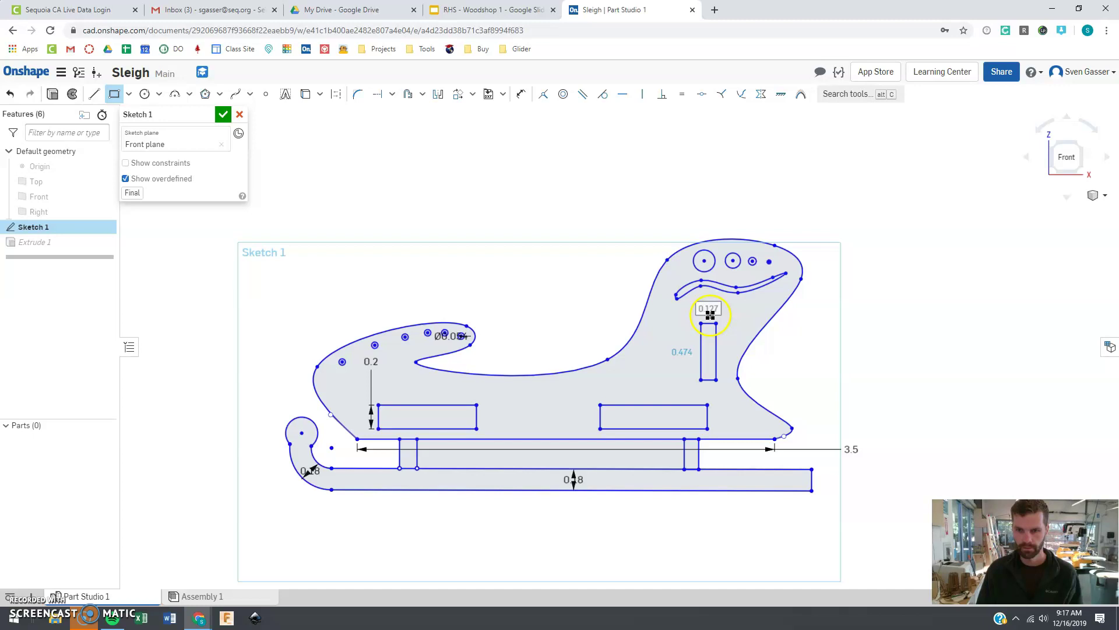
left_click(710, 315)
key("Return")
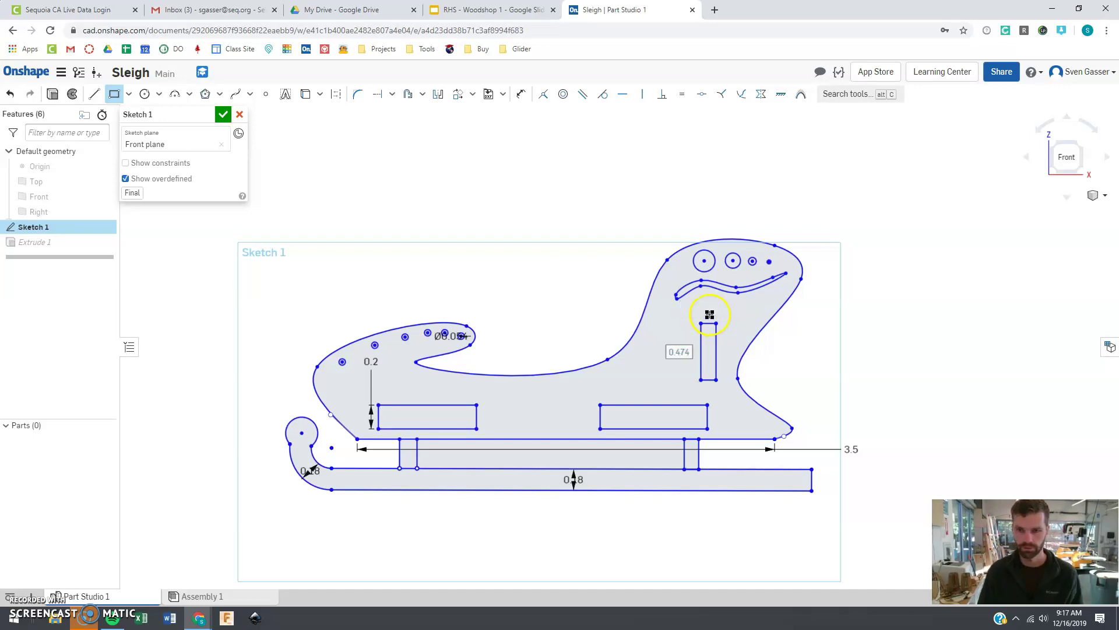
key("Escape")
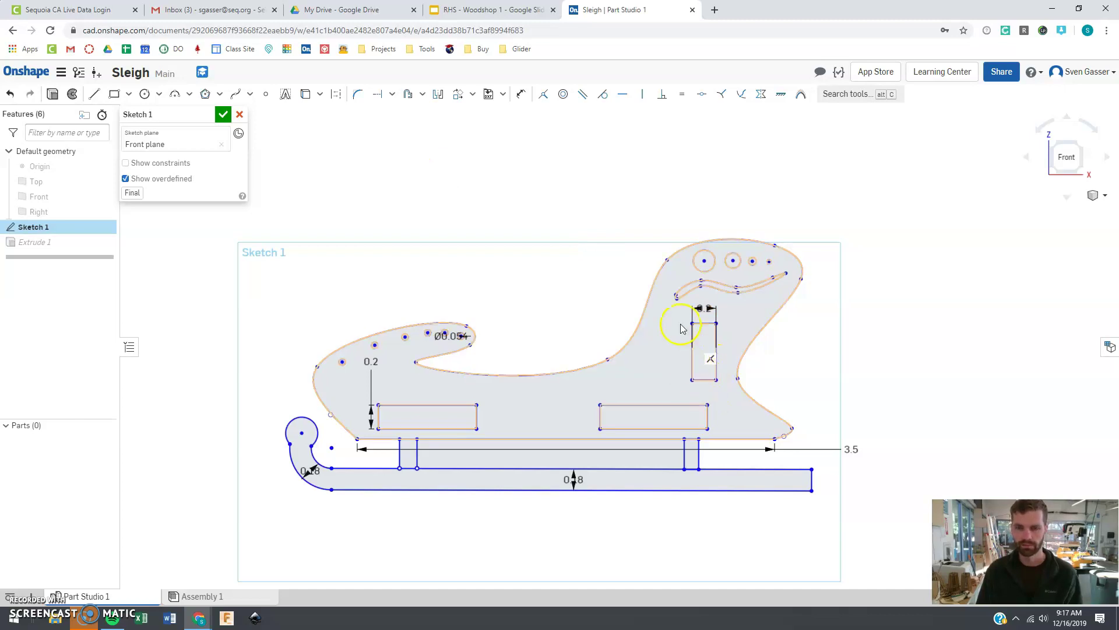
left_click(716, 375)
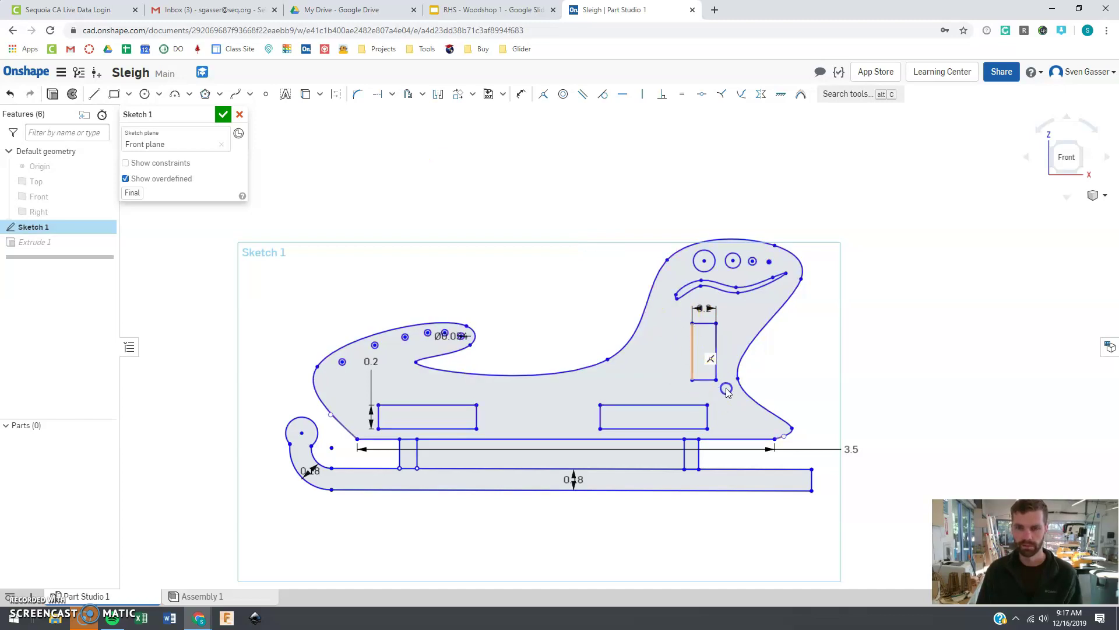
- Rotate the rear slot rectangle 10° with Transform and close the sketch to rebuild Part 1
left_click(469, 97)
left_click(460, 95)
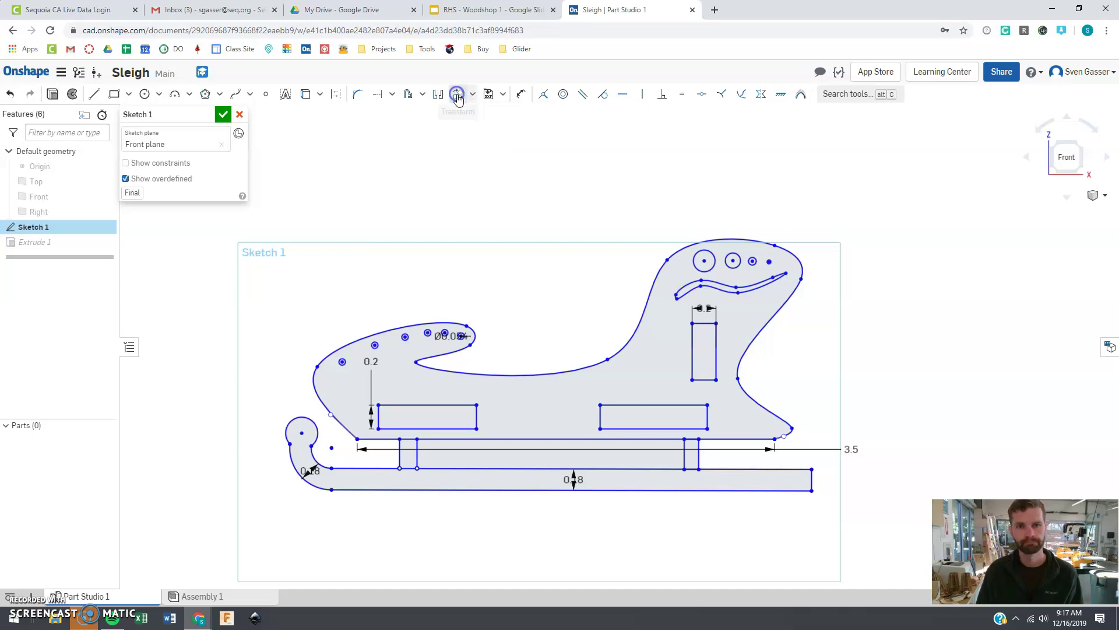
left_click(678, 318)
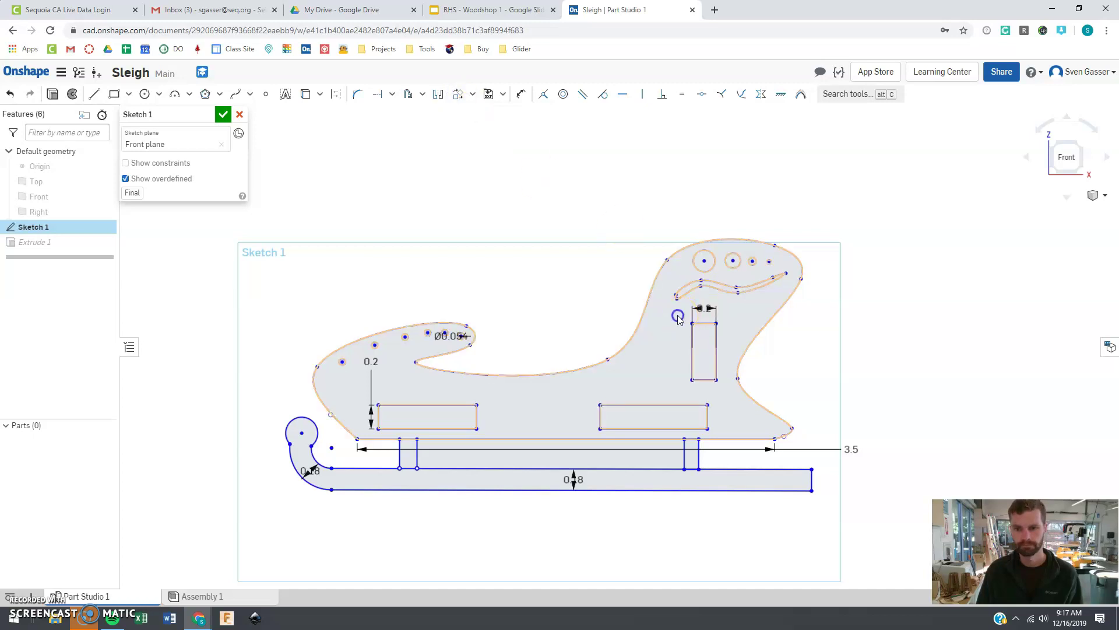
left_click(717, 376)
left_click(458, 94)
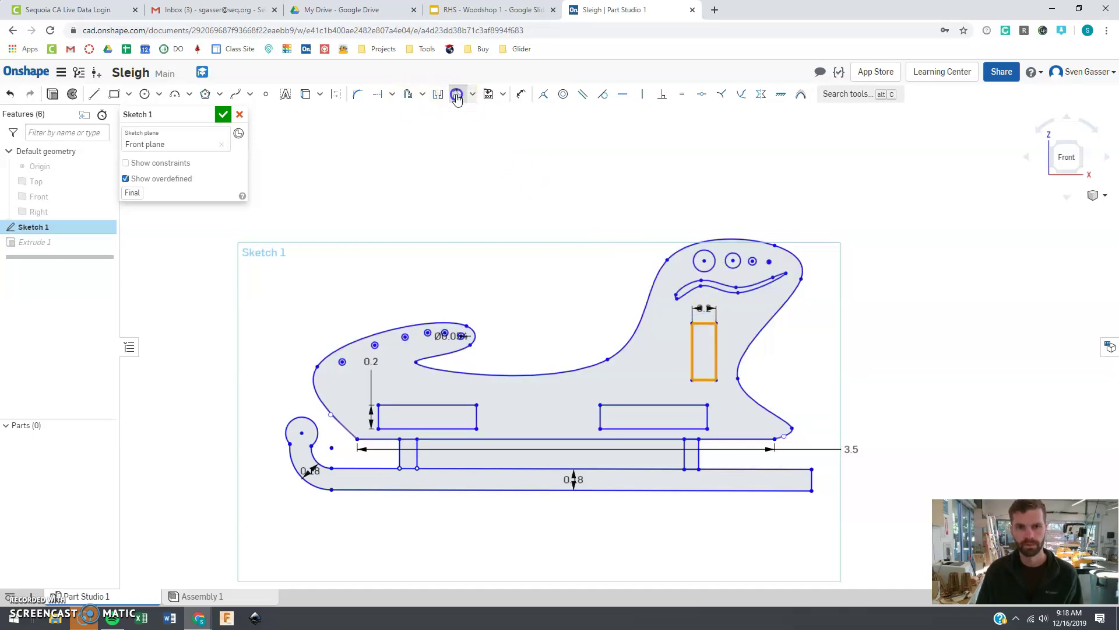
left_click_drag(747, 382, 725, 370)
left_click(709, 372)
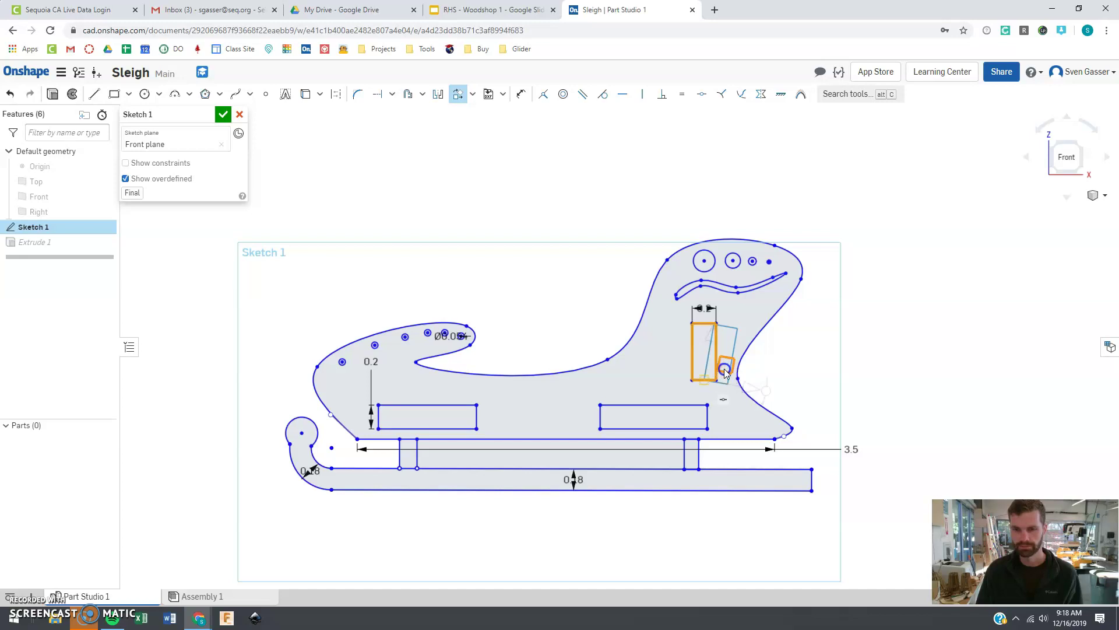
left_click(859, 369)
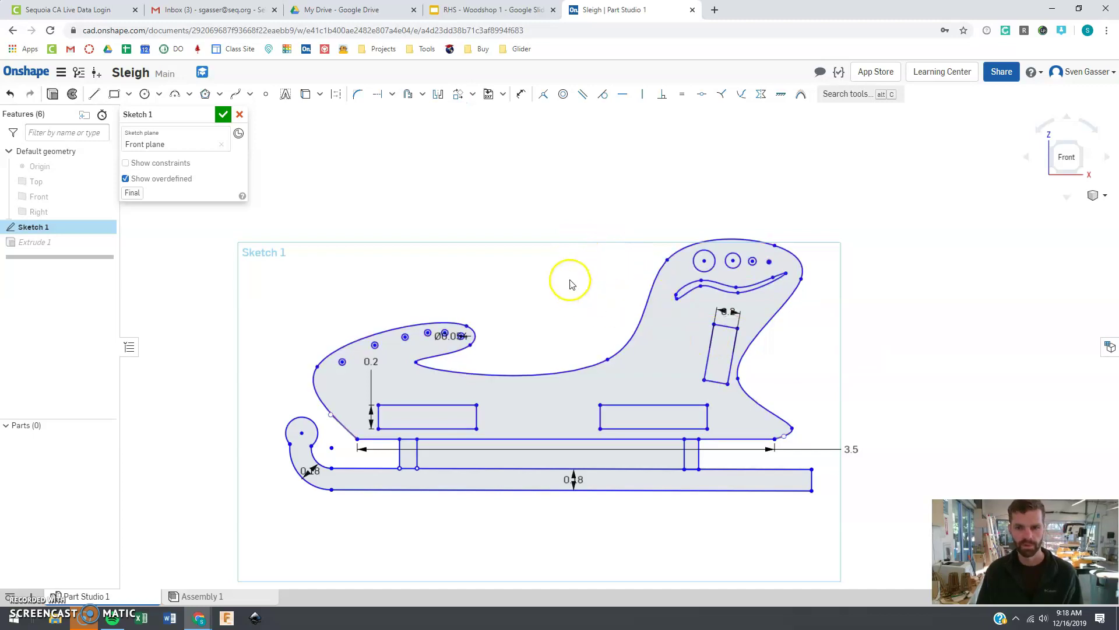
left_click(223, 114)
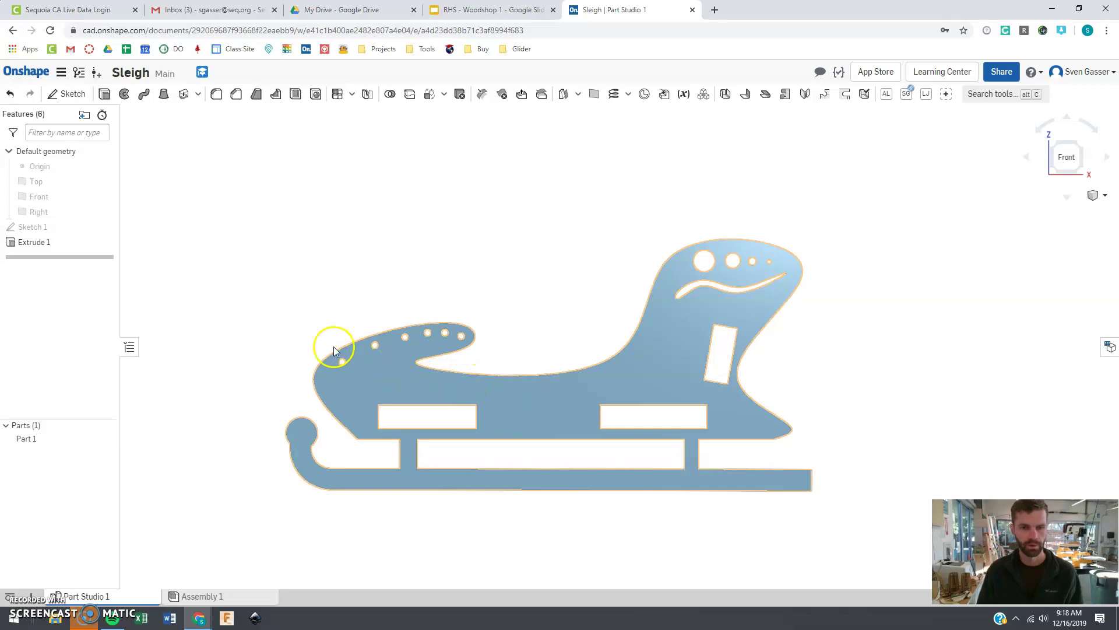
- Create Sketch 2 on Extrude 1's slot bottom face, projecting the left and right slots' lower edges
right_click_drag(214, 294, 95, 102)
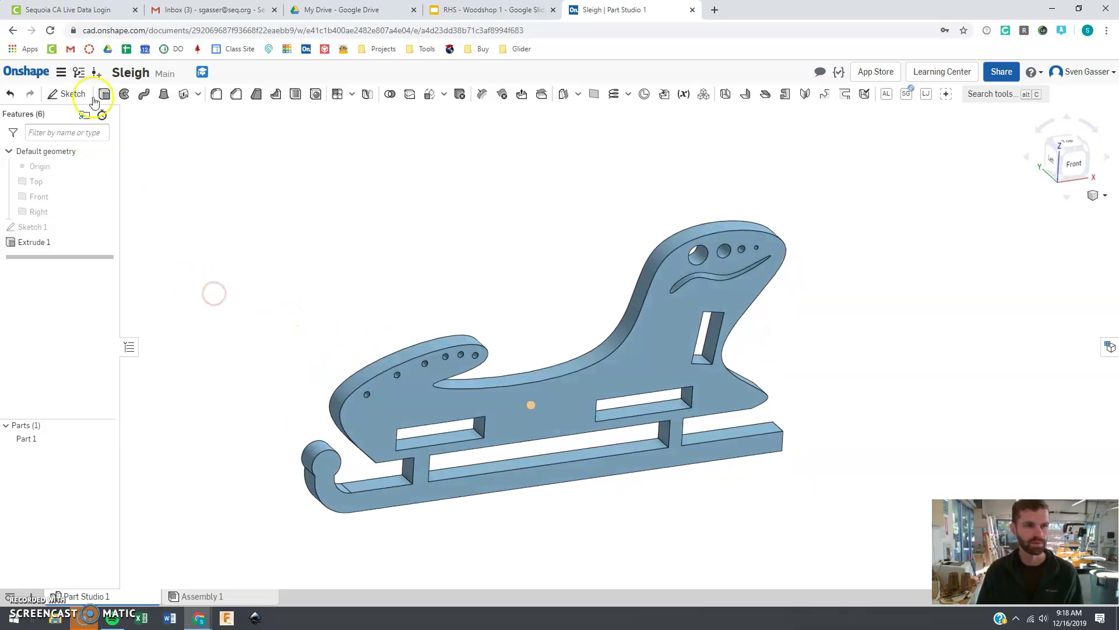
left_click(69, 94)
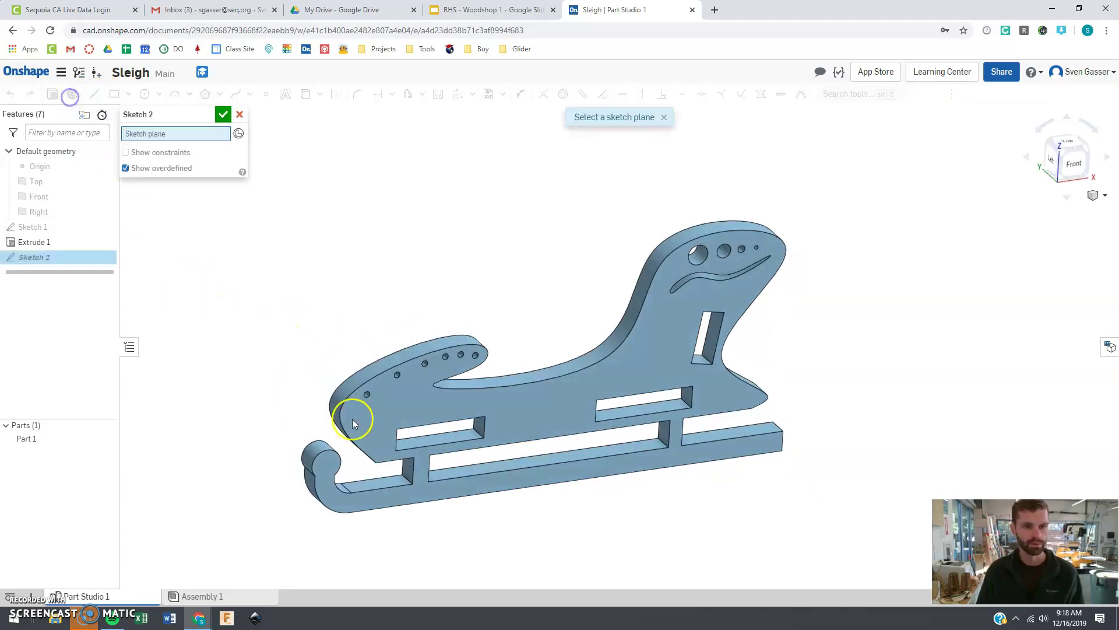
left_click(427, 447)
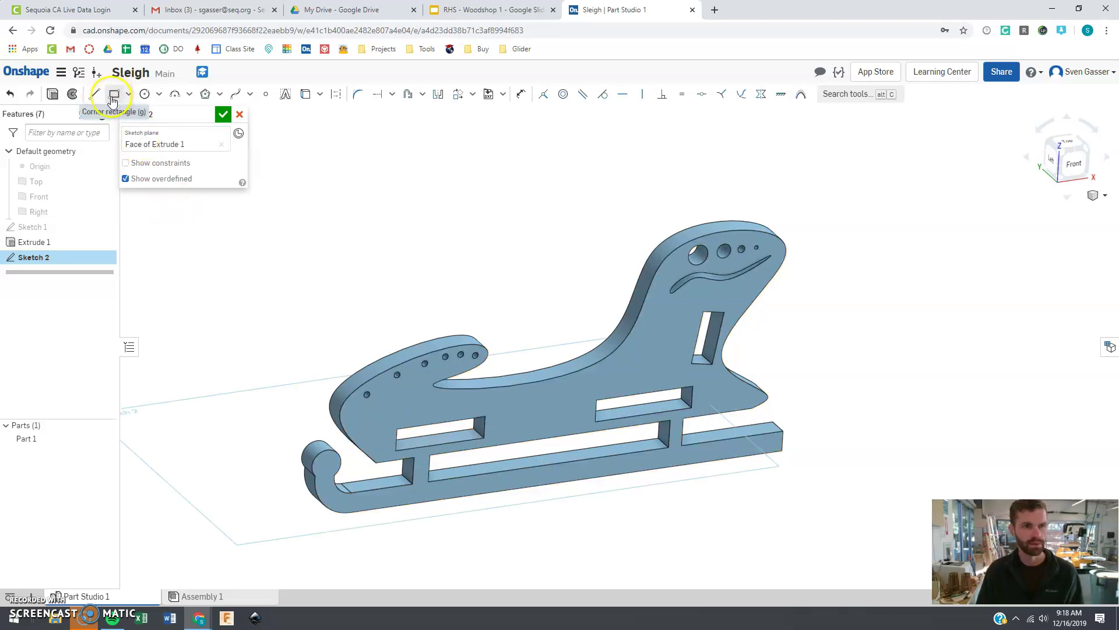
left_click(307, 95)
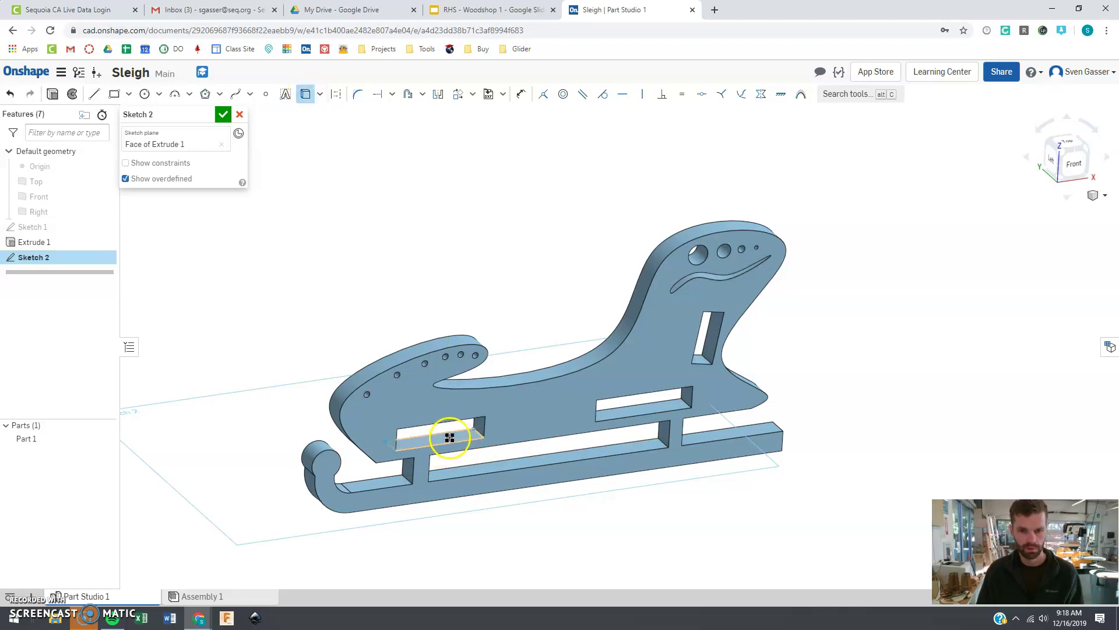
left_click(450, 438)
left_click(610, 414)
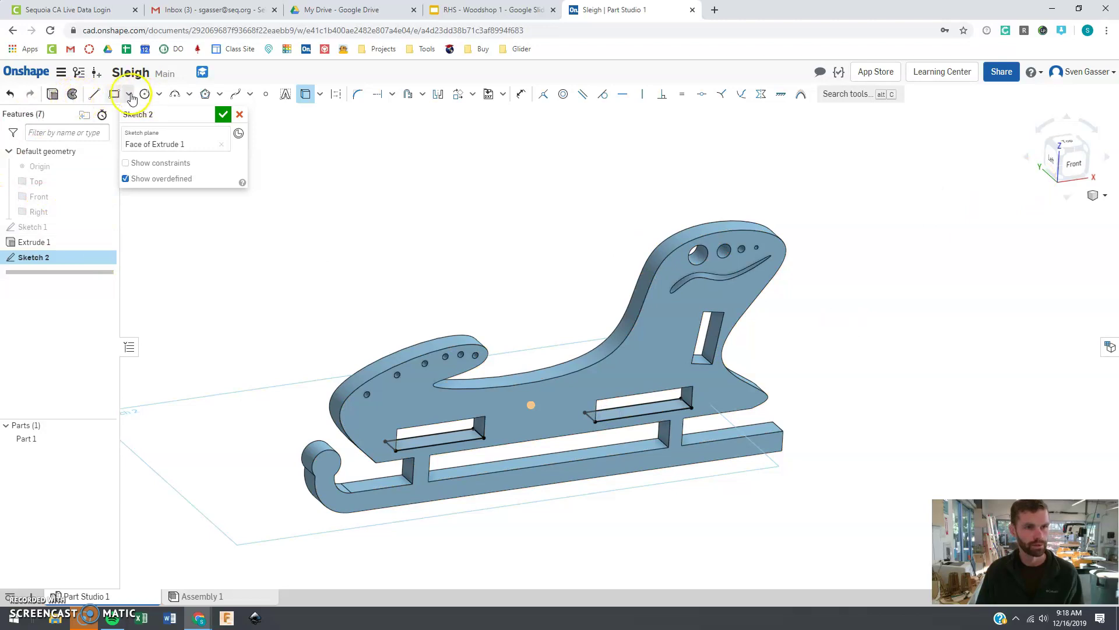
left_click(114, 94)
left_click(1075, 143)
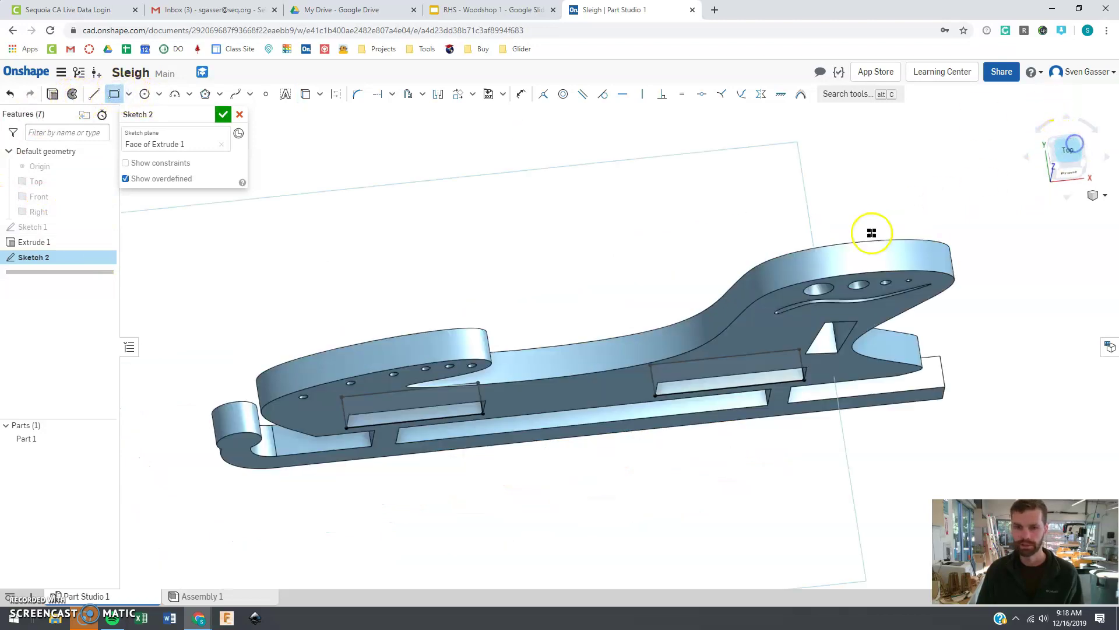
- Draw a rectangle from the part's left side rising above its top edge
scroll(707, 237, "down", 3)
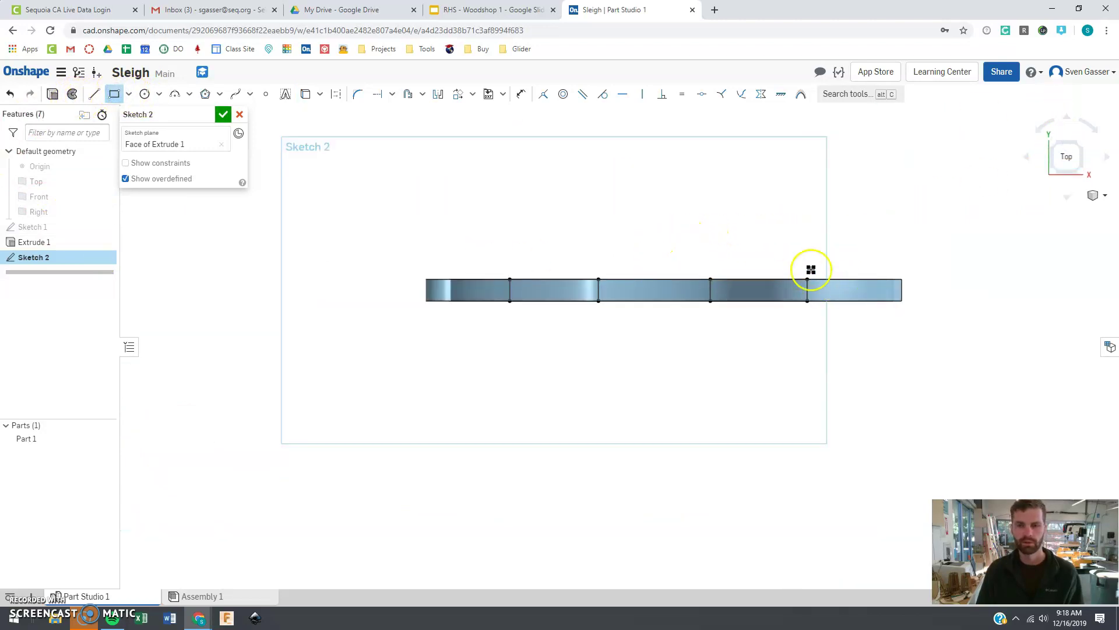
scroll(626, 485, "down", 2)
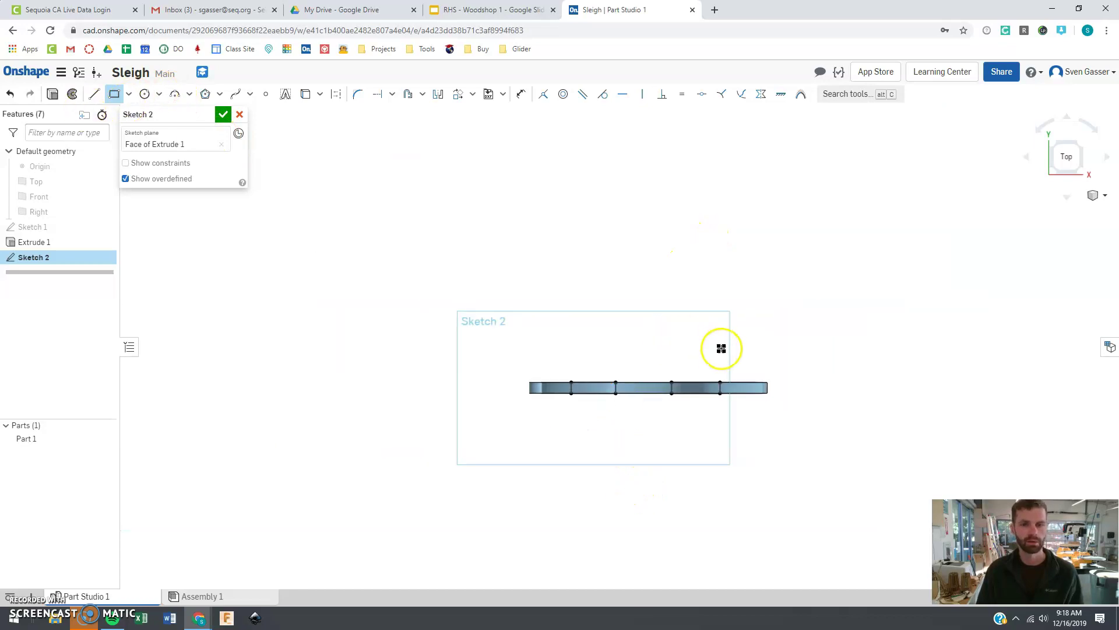
scroll(735, 373, "up", 3)
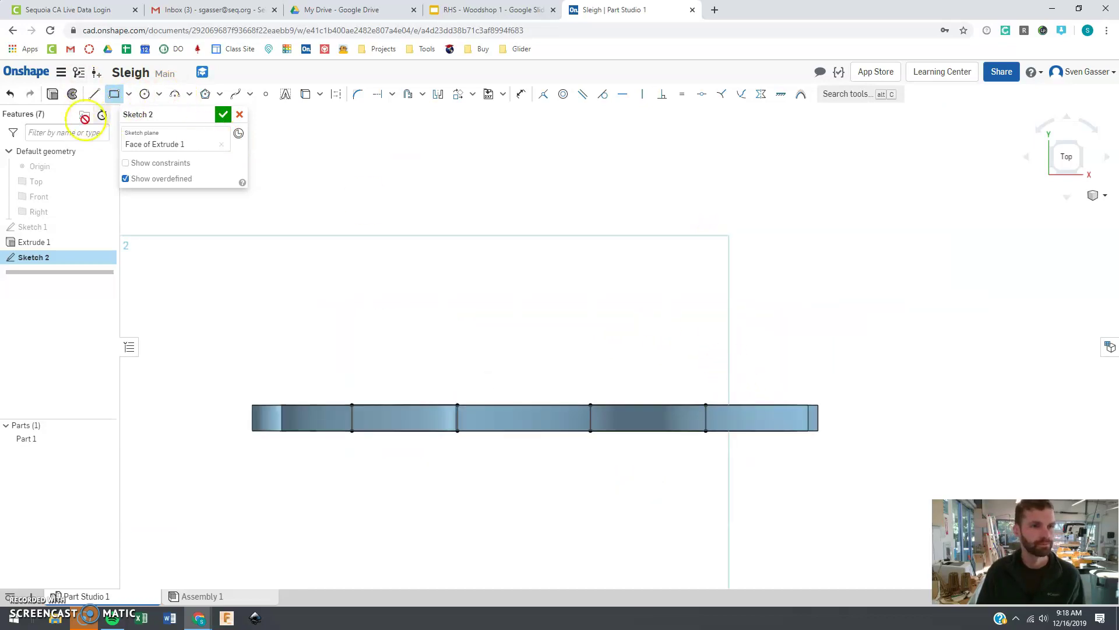
left_click(321, 431)
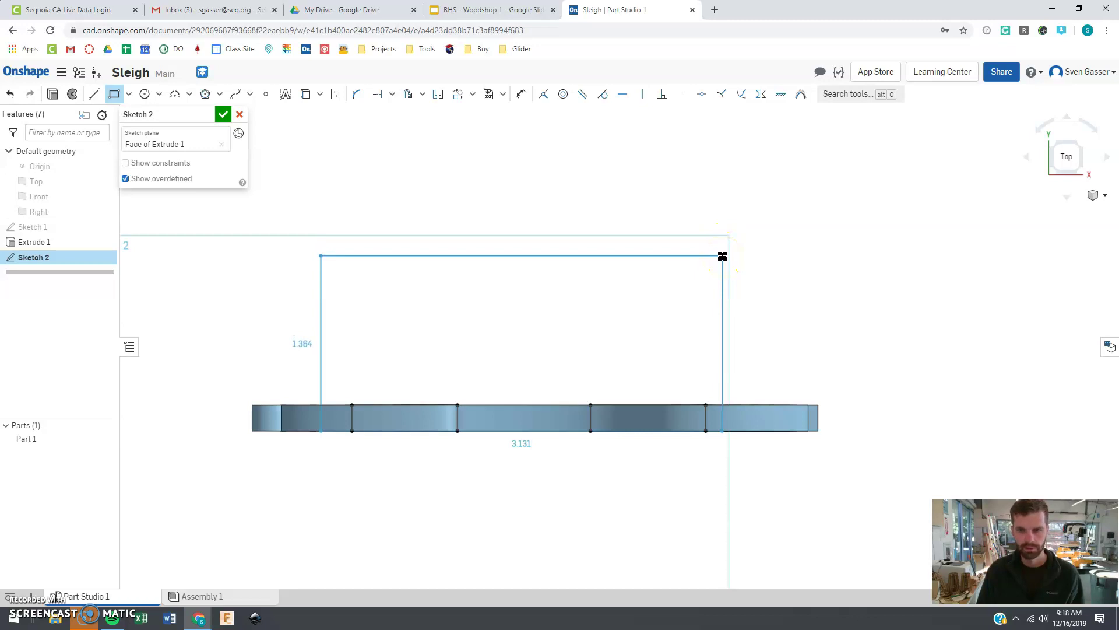
left_click(723, 256)
key("Escape")
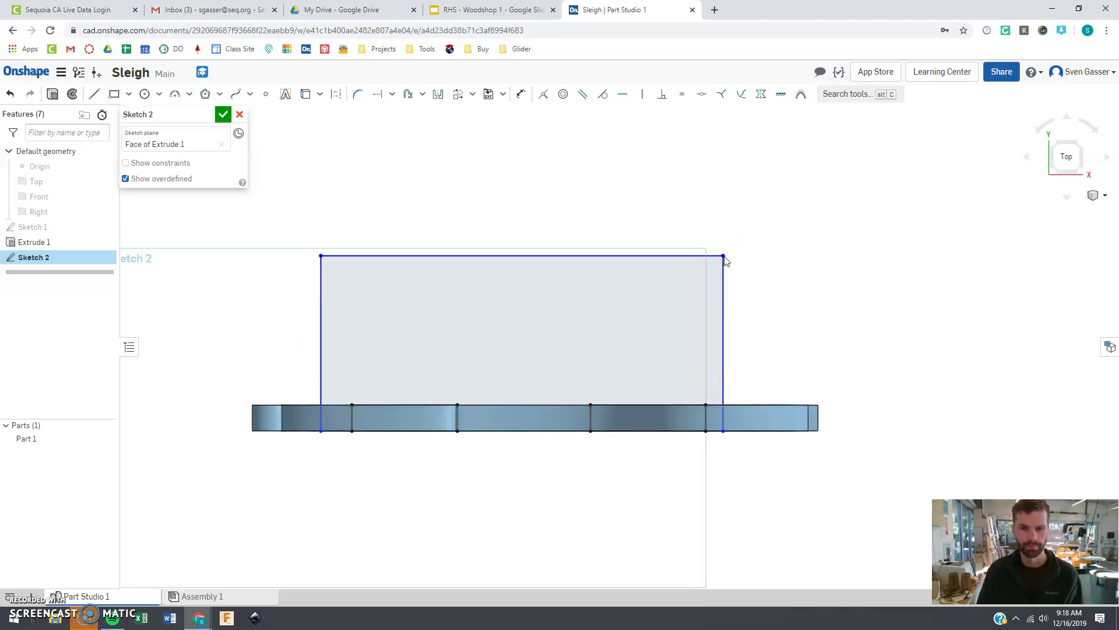
- Draw a horizontal line across the rectangle's middle and make it a construction centerline
key("l")
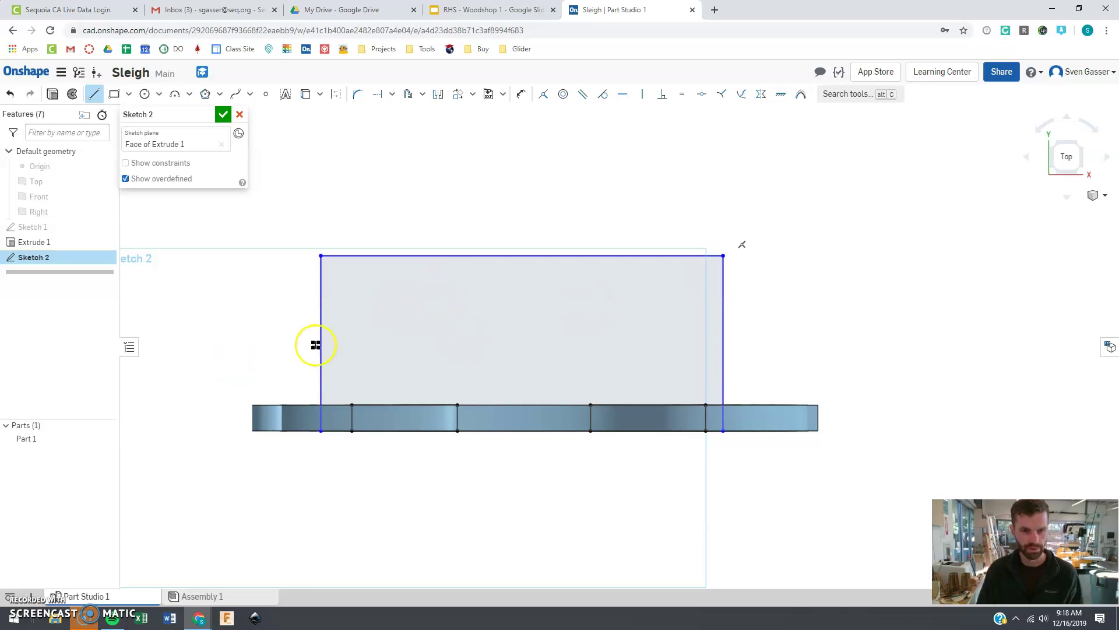
left_click(320, 344)
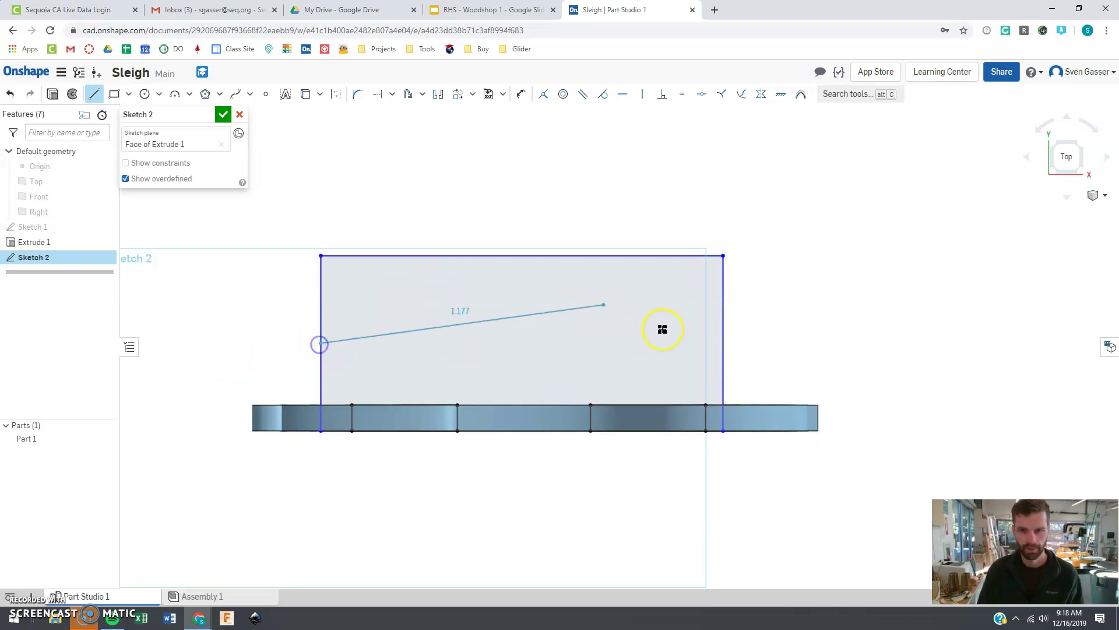
left_click(722, 344)
key("Escape")
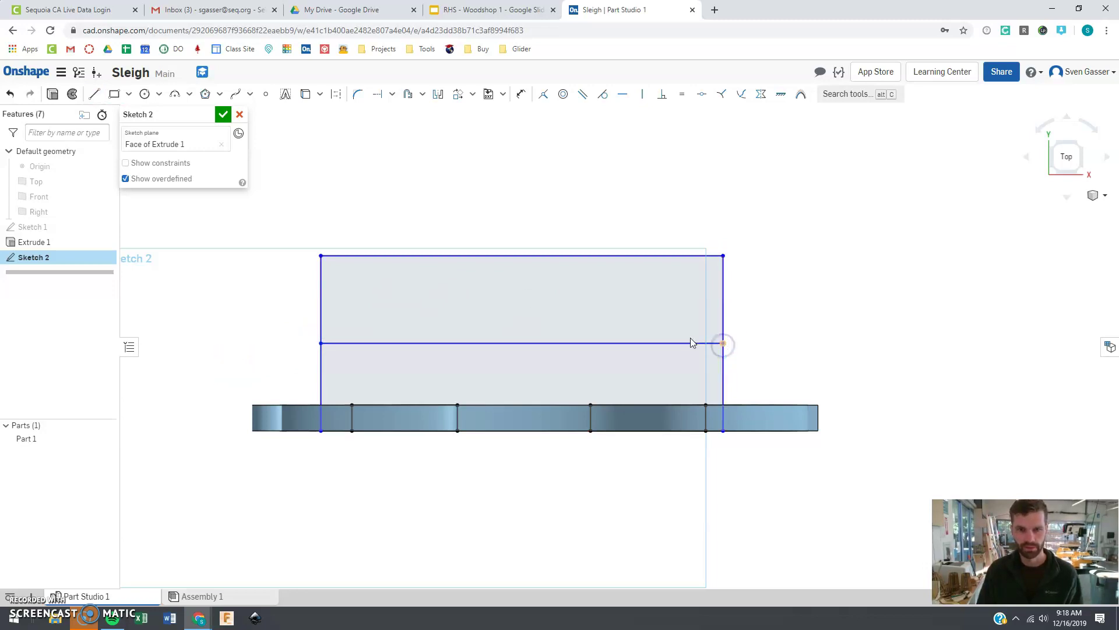
left_click(646, 343)
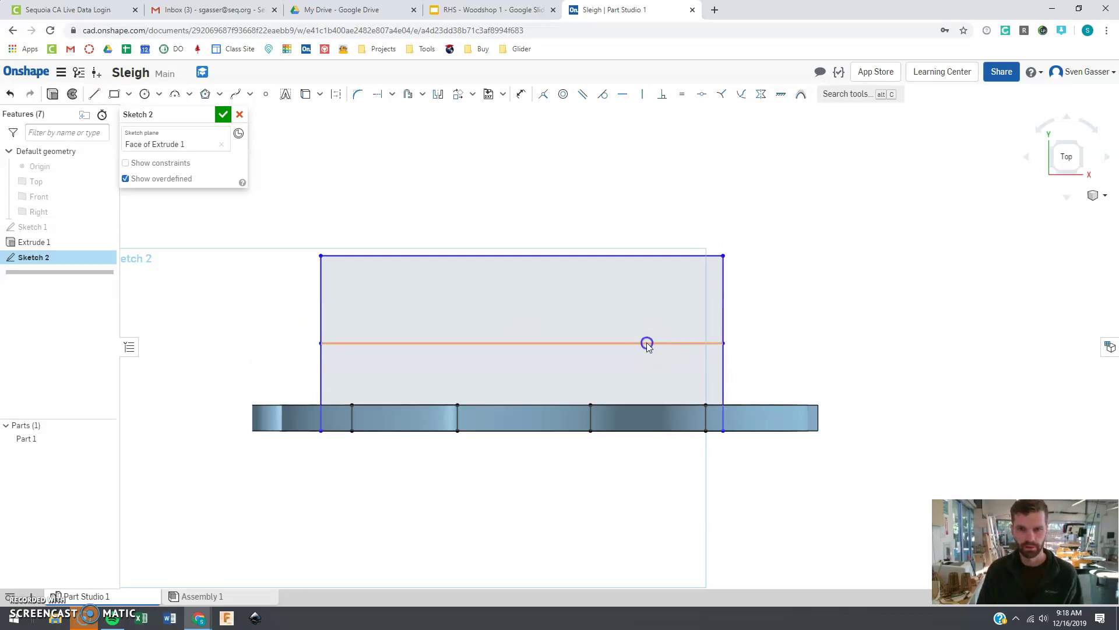
left_click(336, 94)
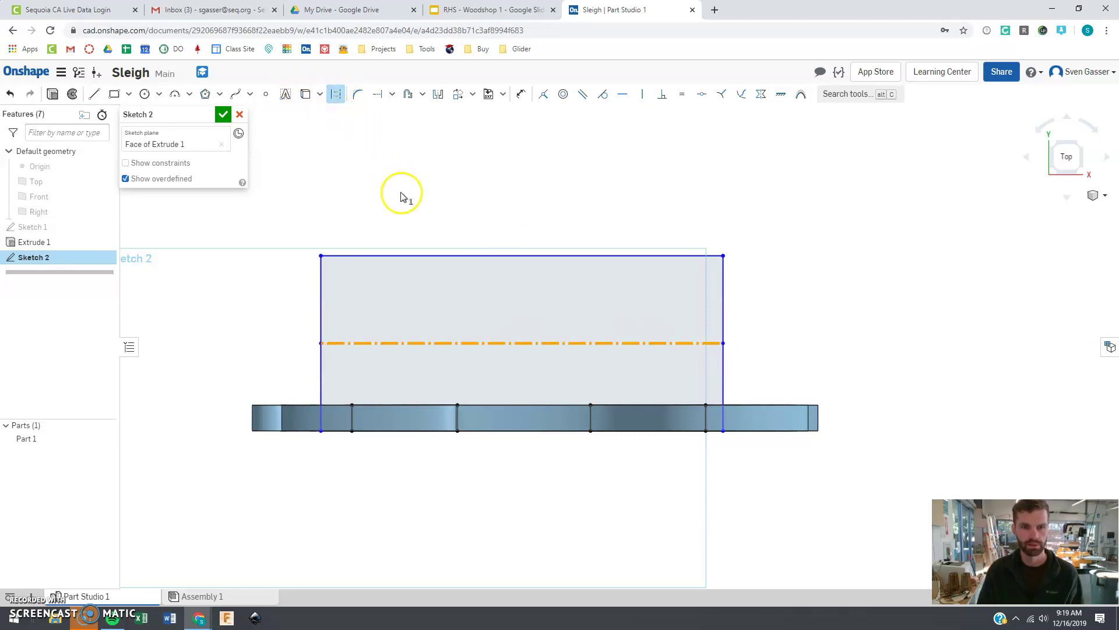
left_click(432, 219)
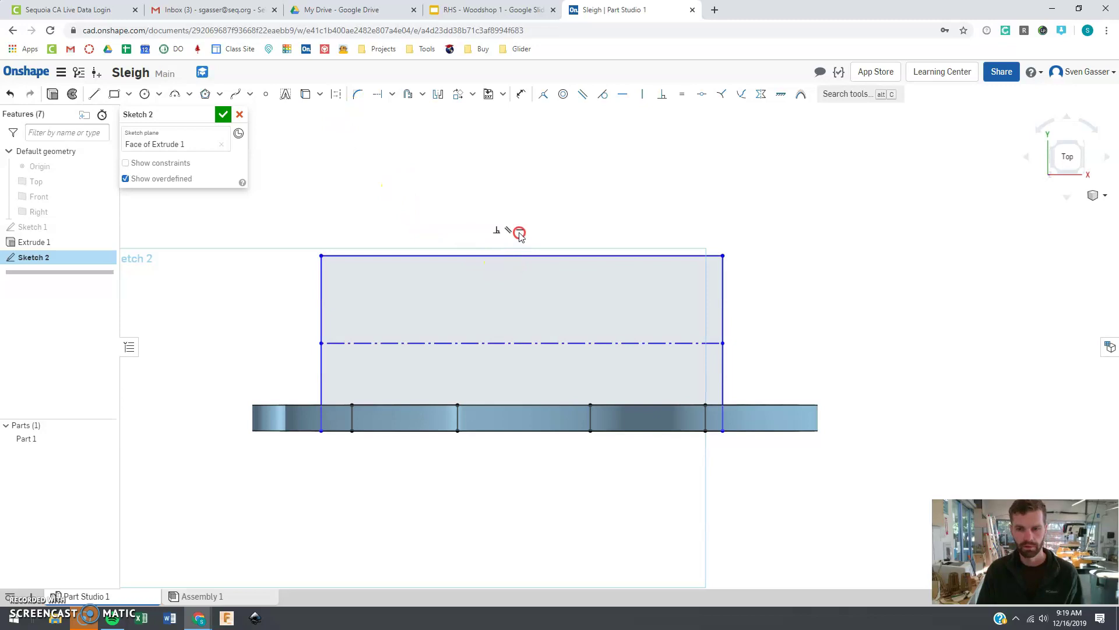
mouse_move(513, 232)
right_mouse_down()
mouse_move(520, 208)
mouse_move(502, 190)
mouse_move(523, 173)
mouse_move(504, 237)
right_mouse_up()
- In Top view with Part 1 hidden, draw an edge-to-edge line at slot-top height
left_click(1060, 155)
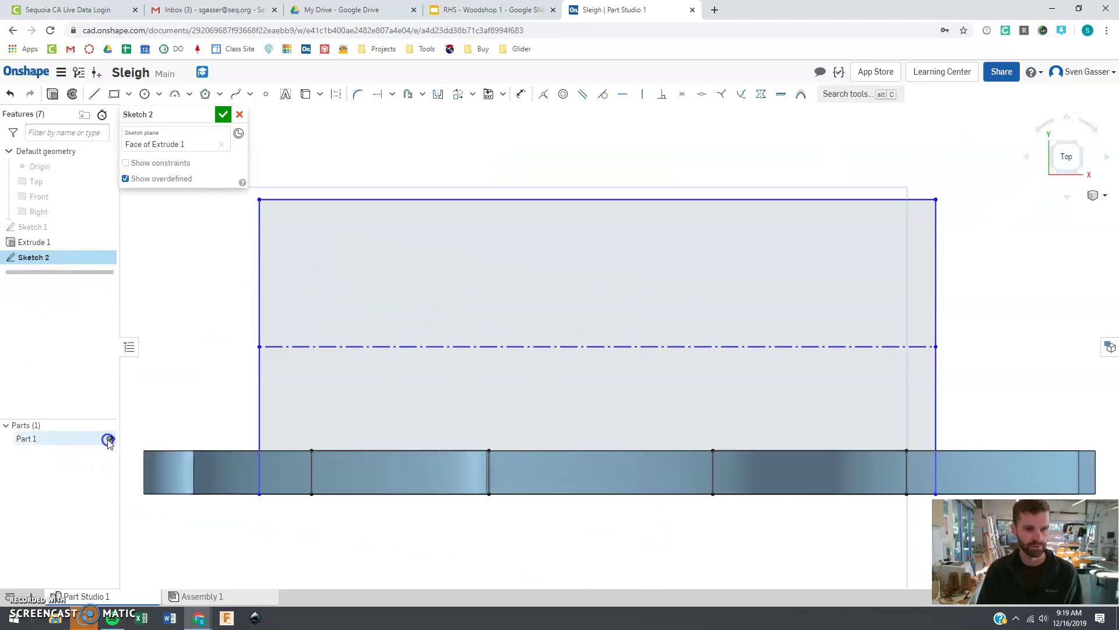
left_click(109, 441)
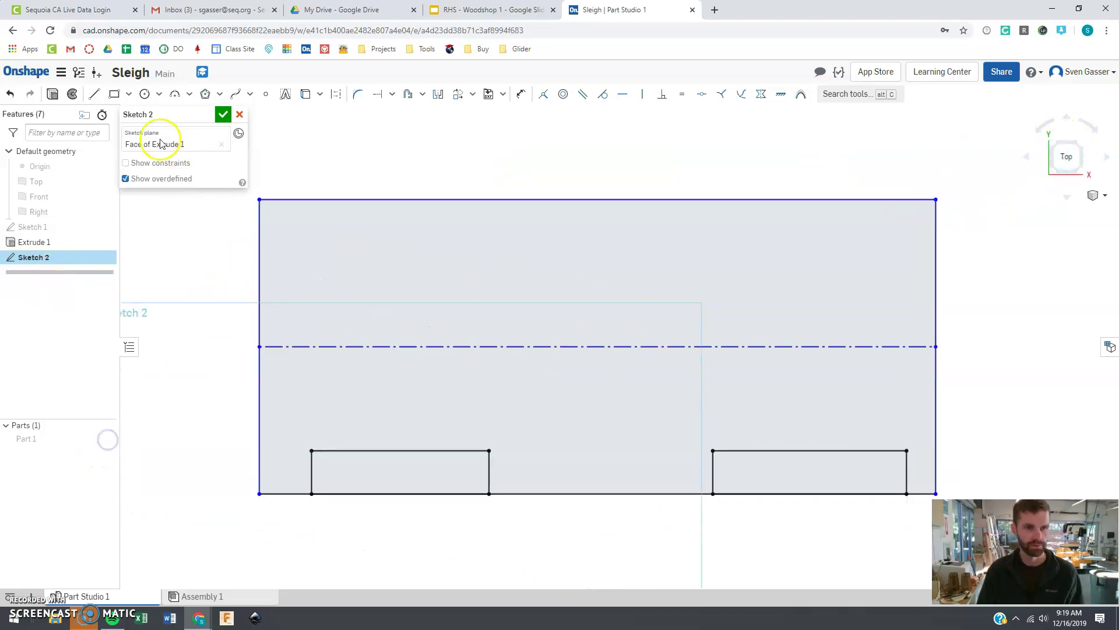
left_click(94, 93)
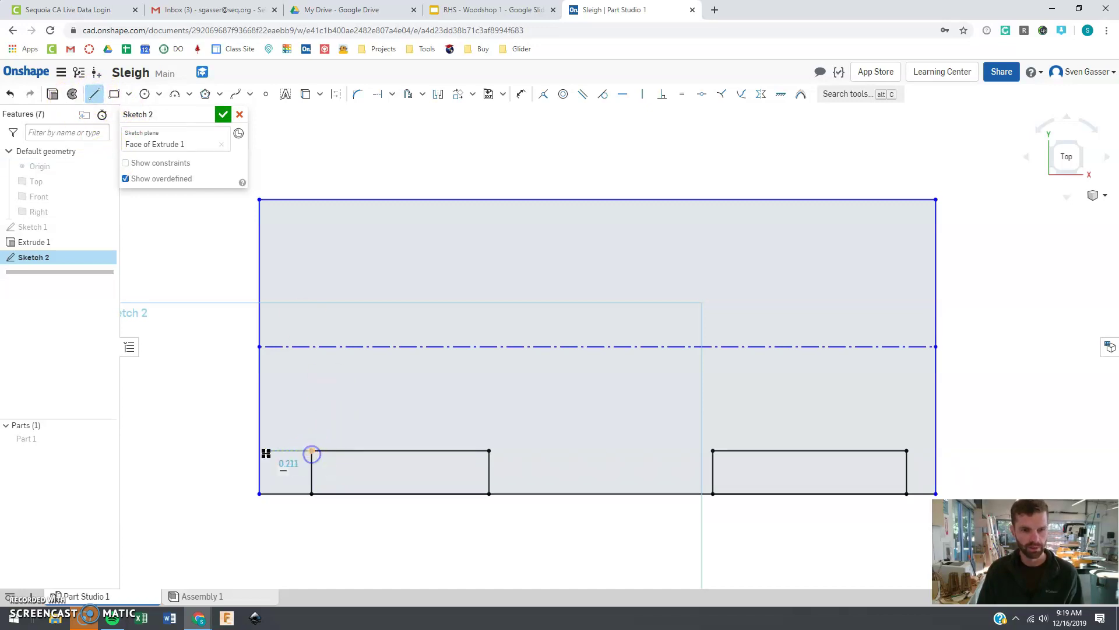
key("Escape")
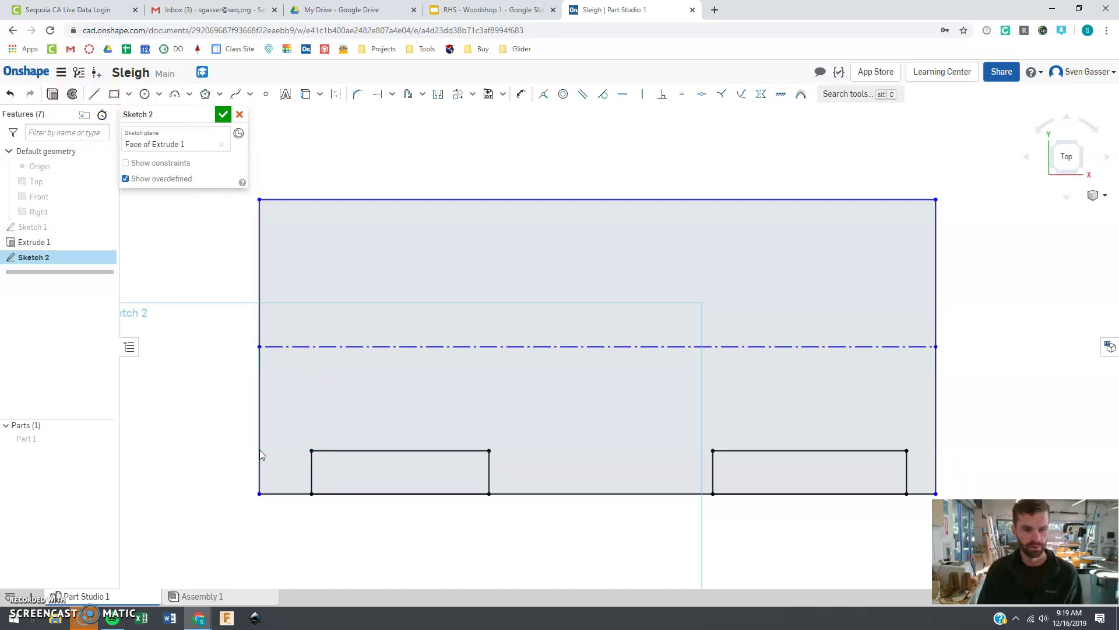
key("l")
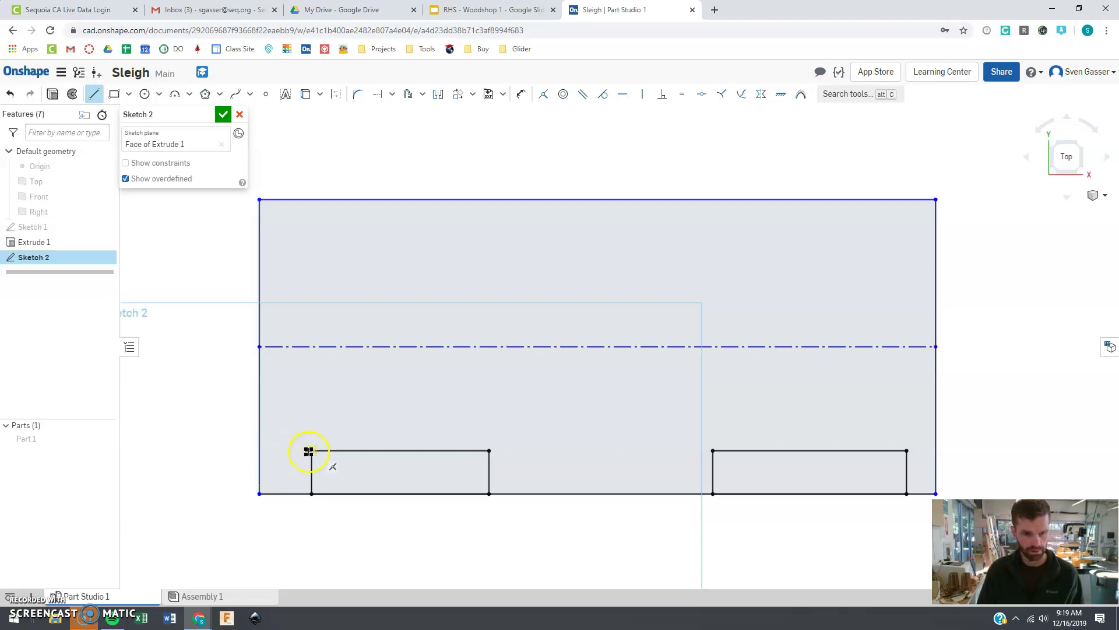
left_click(258, 450)
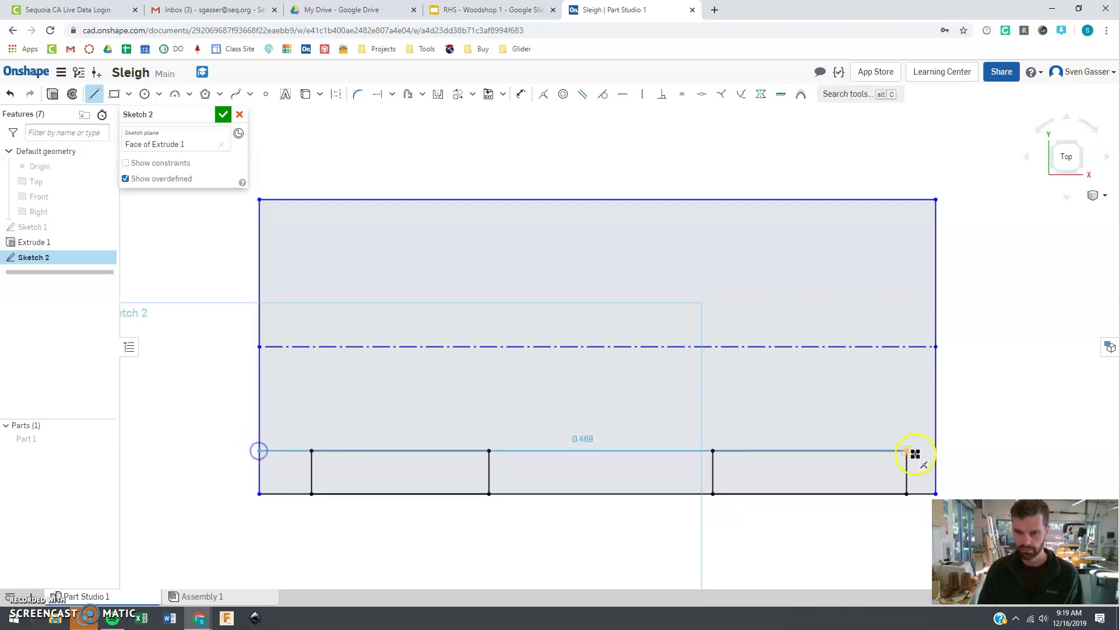
left_click(936, 450)
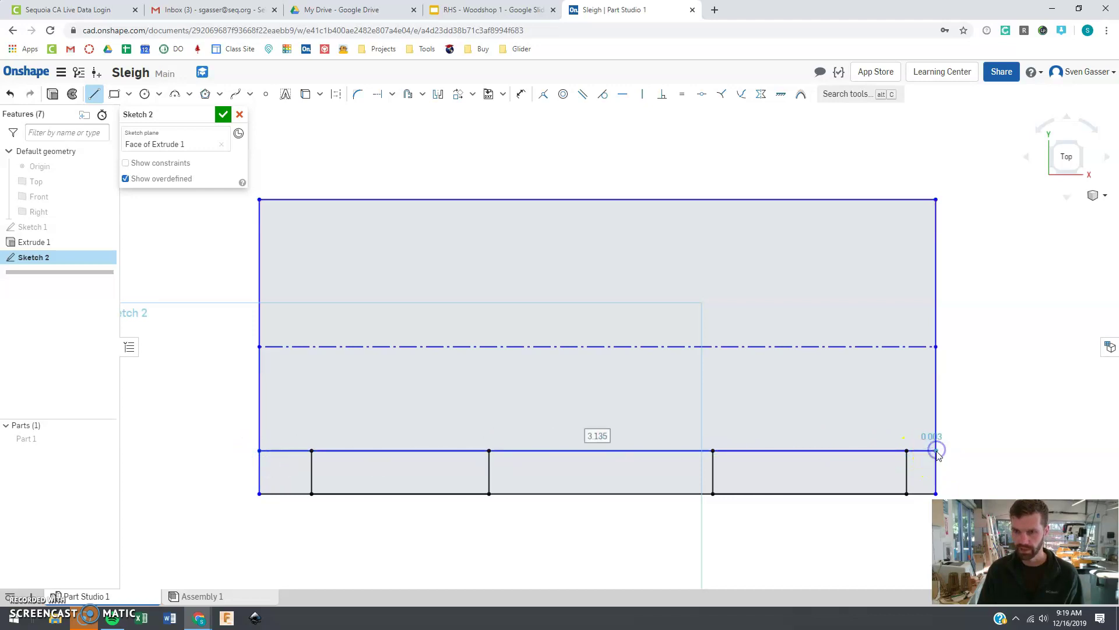
key("Escape")
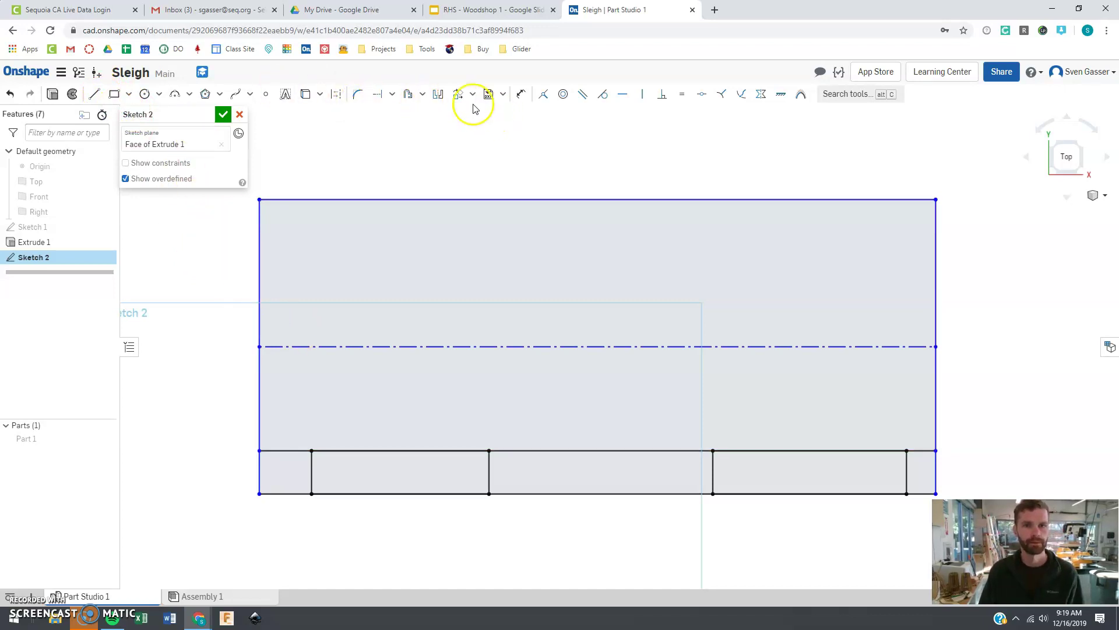
- Trim the crossing line and both slot-top edges to leave the bottom notch outlines
left_click(393, 95)
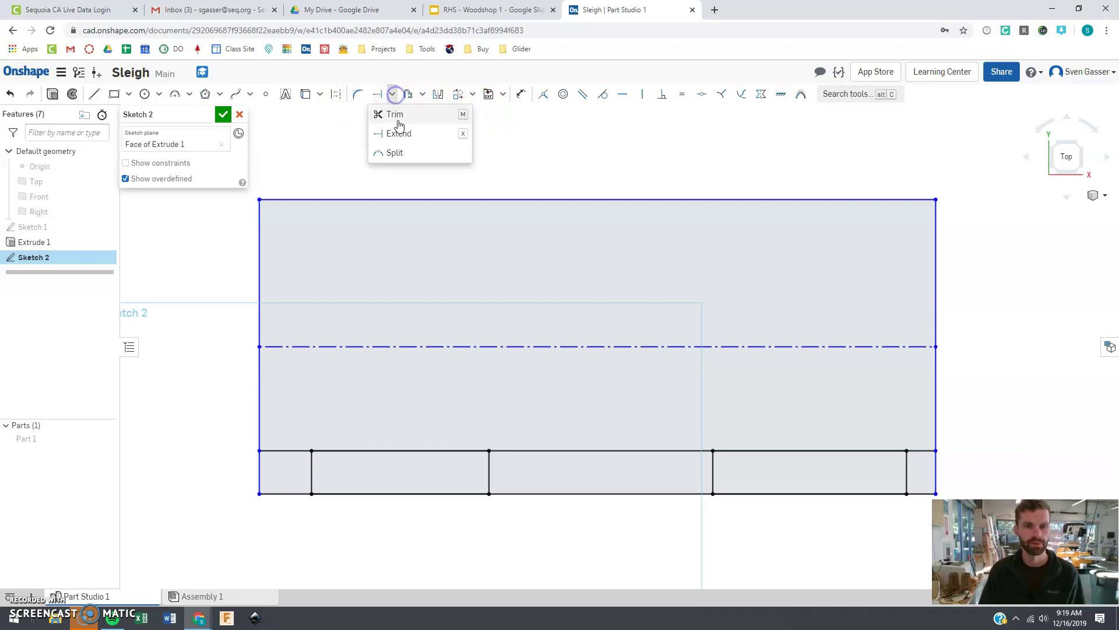
left_click(392, 114)
left_click(437, 452)
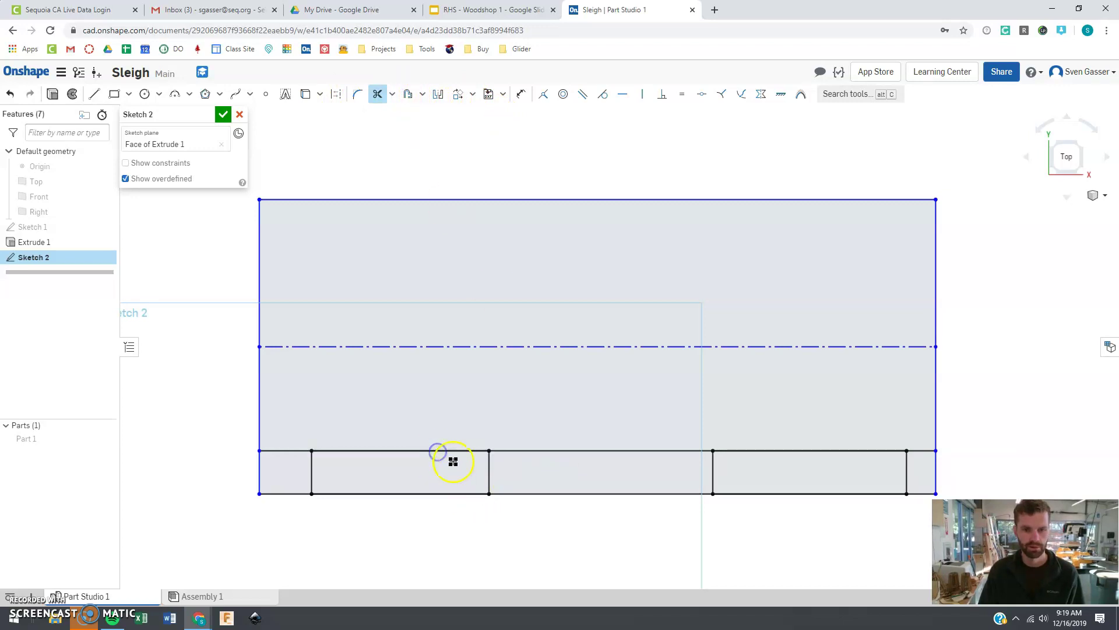
left_click(489, 469)
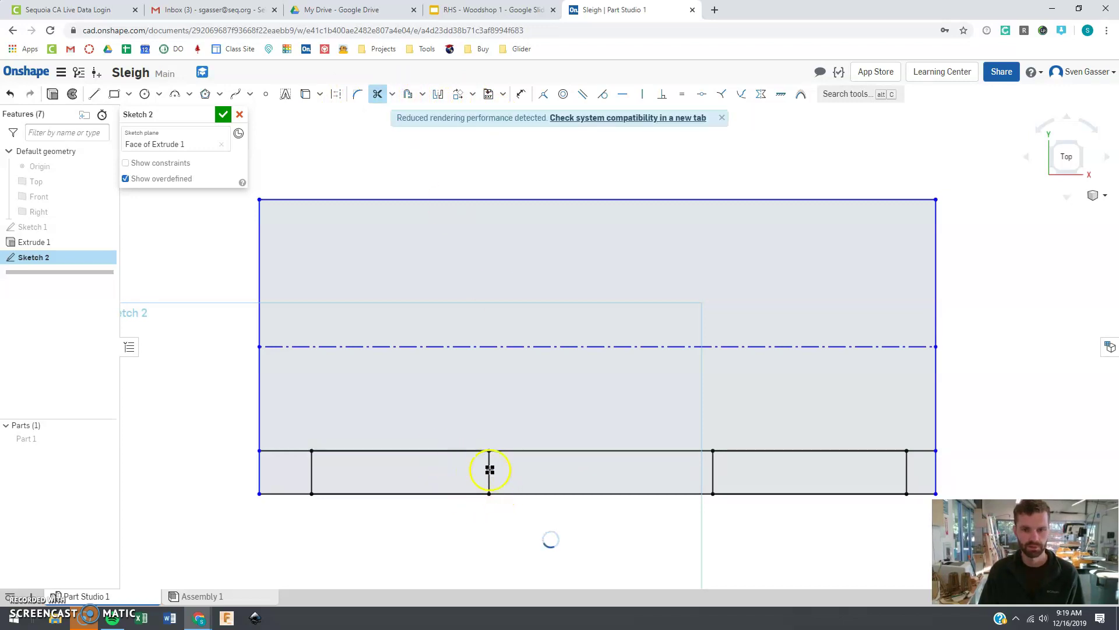
left_click(455, 453)
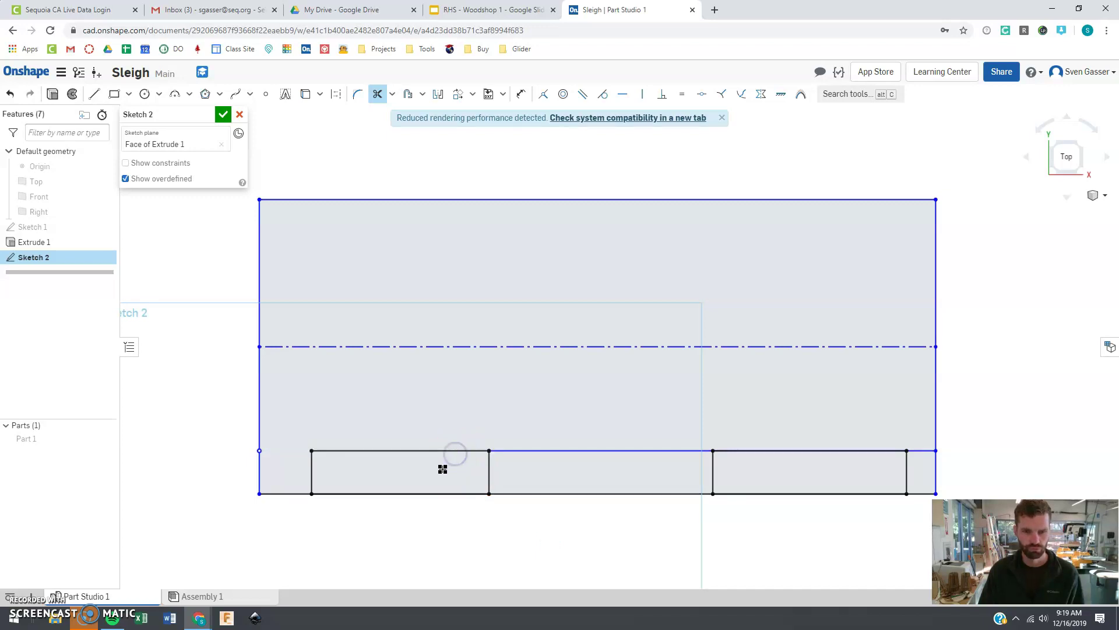
left_click(807, 452)
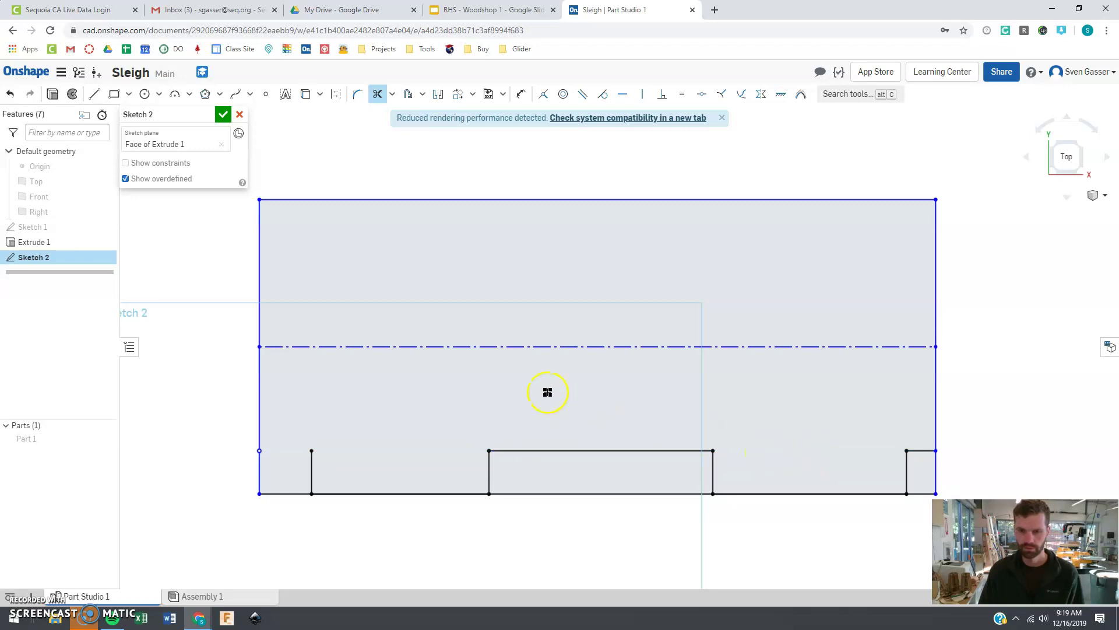
- Redraw the short segment from the left notch corner to the rectangle's left edge
left_click(94, 93)
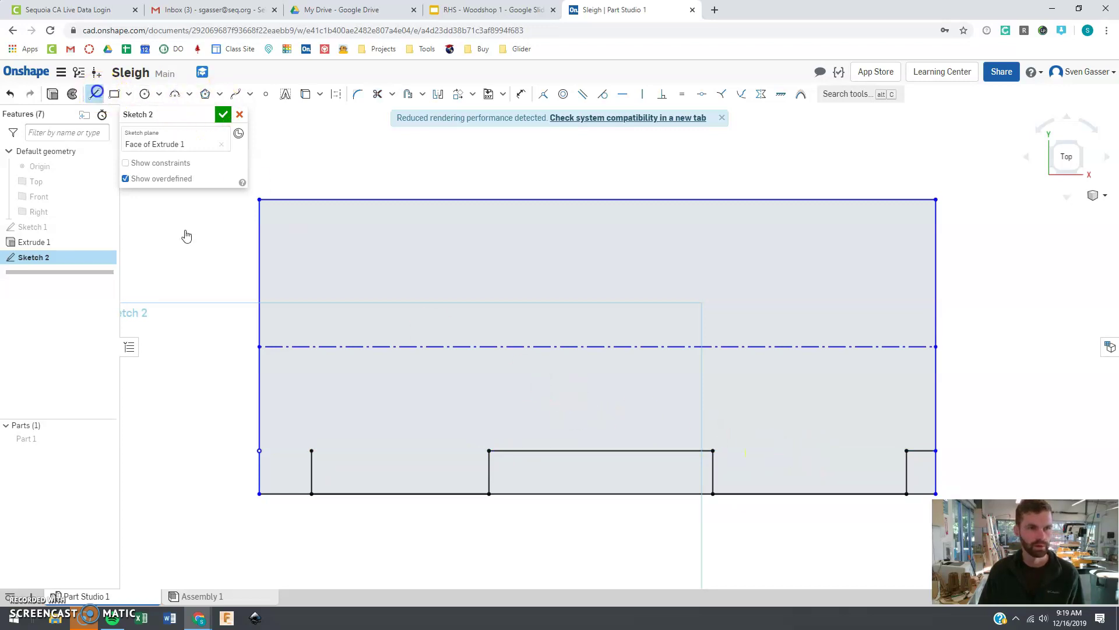
left_click(304, 449)
left_click(261, 451)
key("Escape")
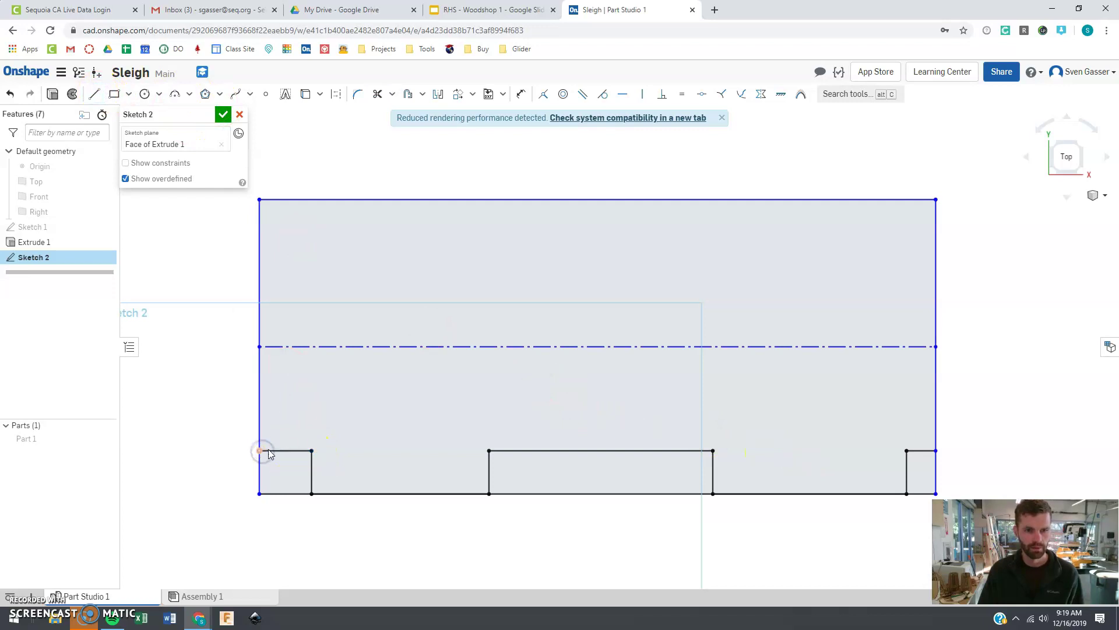
- Mirror the three bottom notches across the centerline to the top edge and finish Sketch 2
left_click(441, 97)
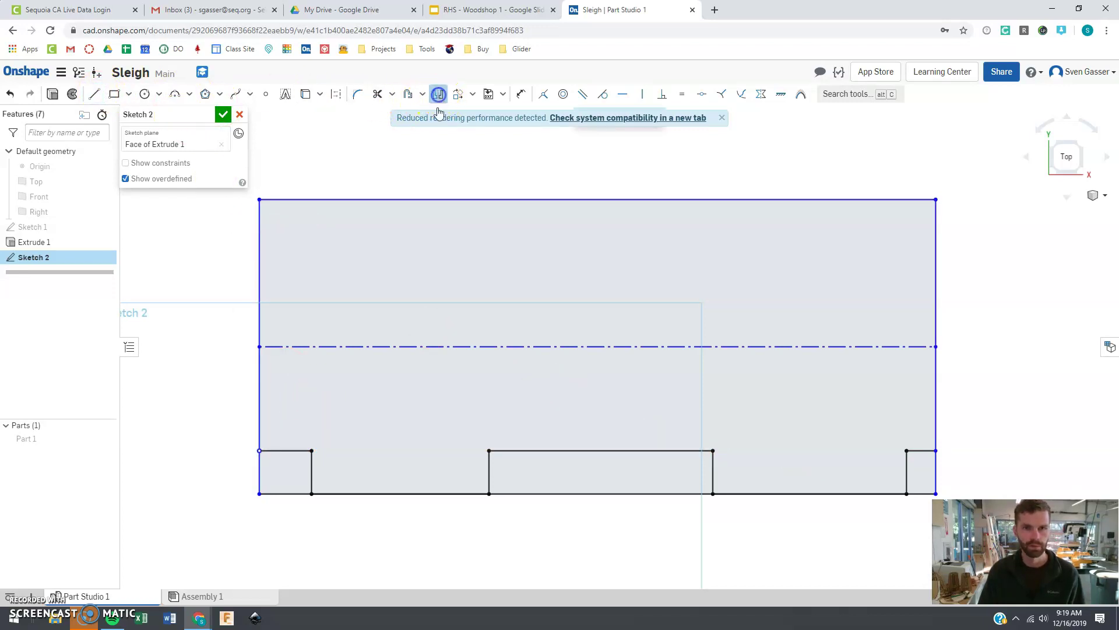
left_click(438, 346)
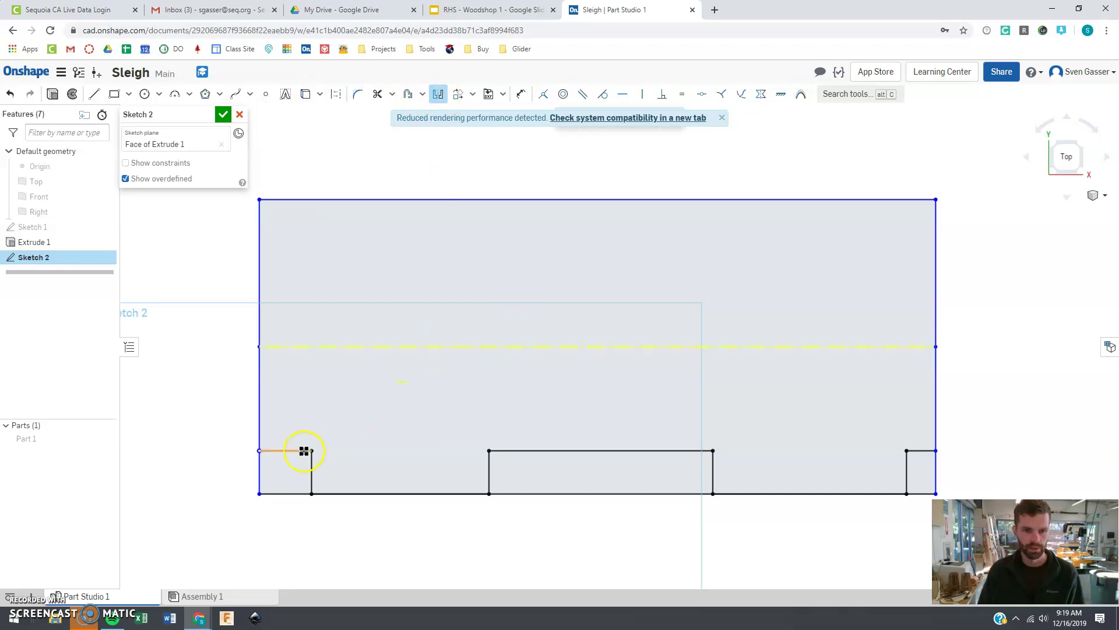
left_click(287, 474)
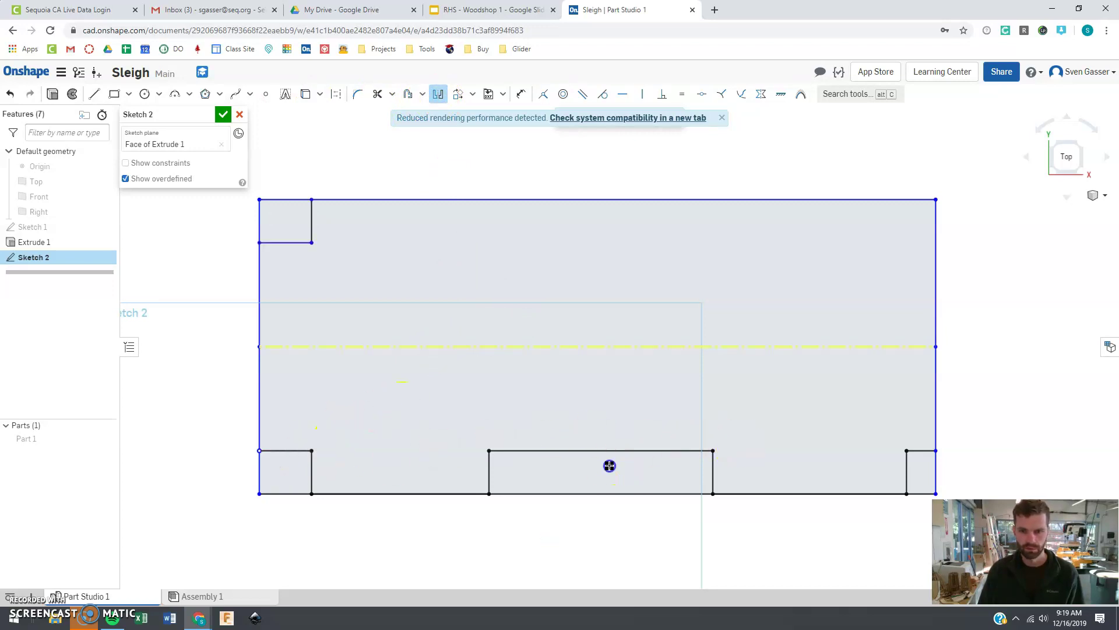
left_click(473, 468)
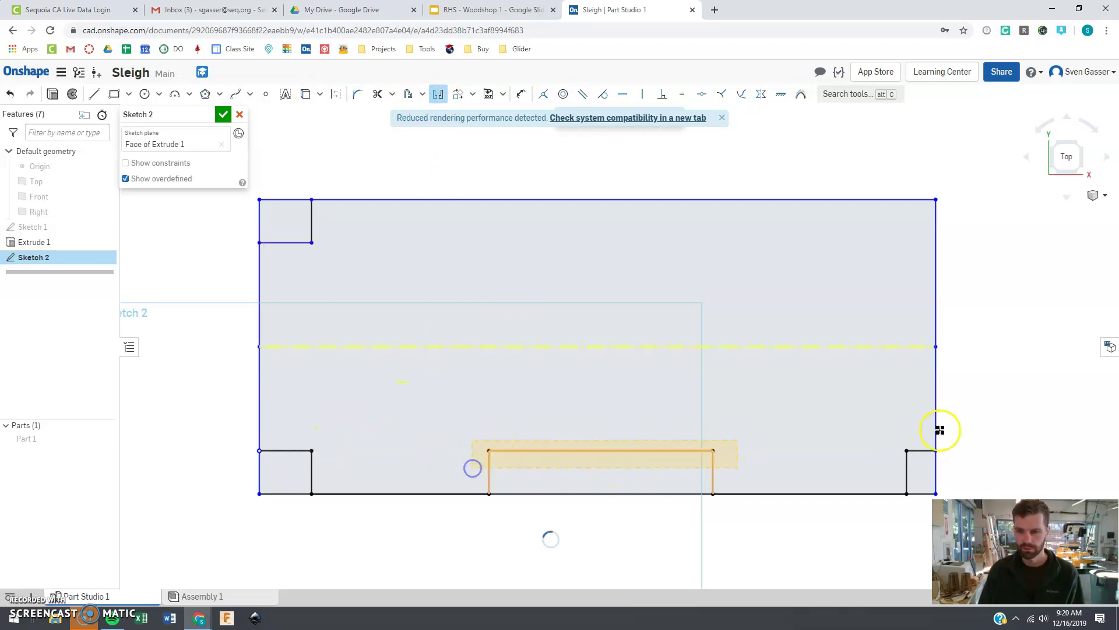
left_click(878, 464)
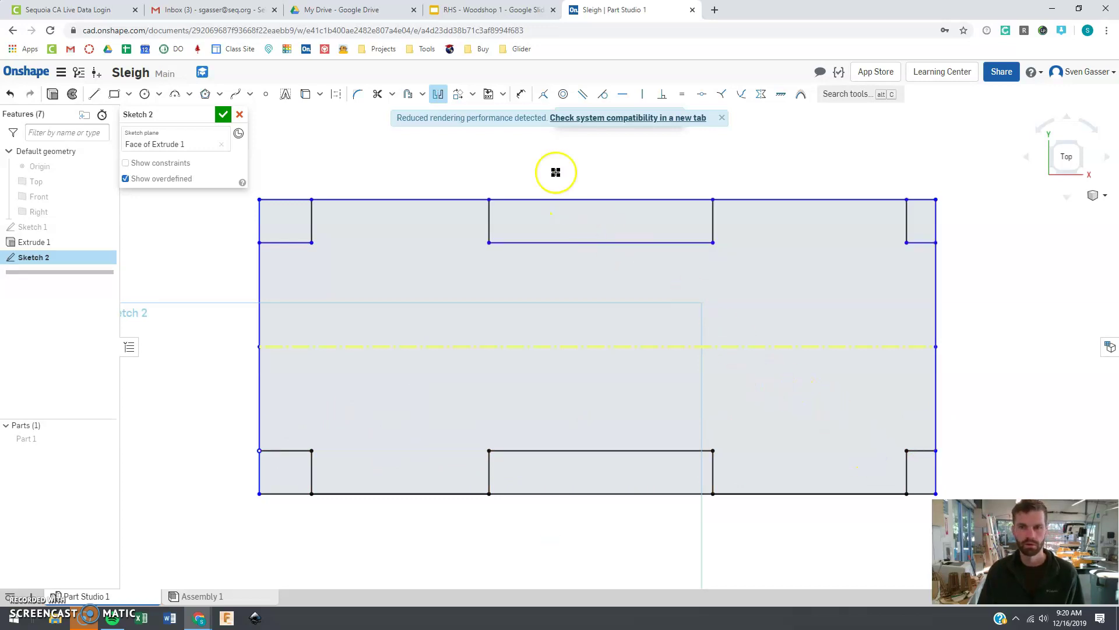
left_click(223, 115)
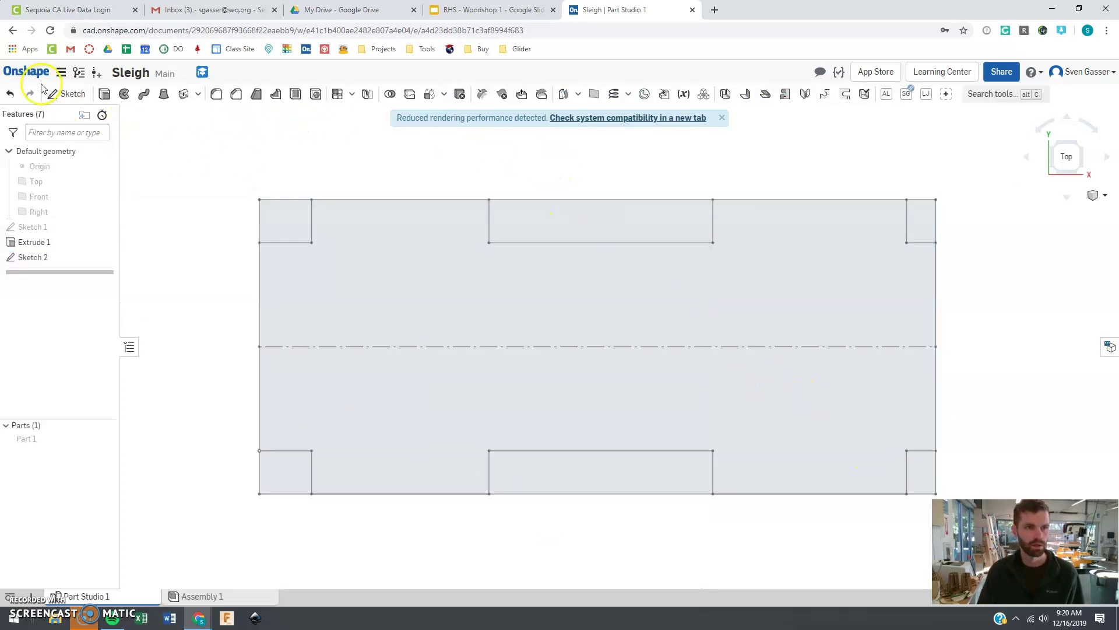
- Extrude both notched-board regions 0.2 in as a new part, Part 2
left_click(104, 95)
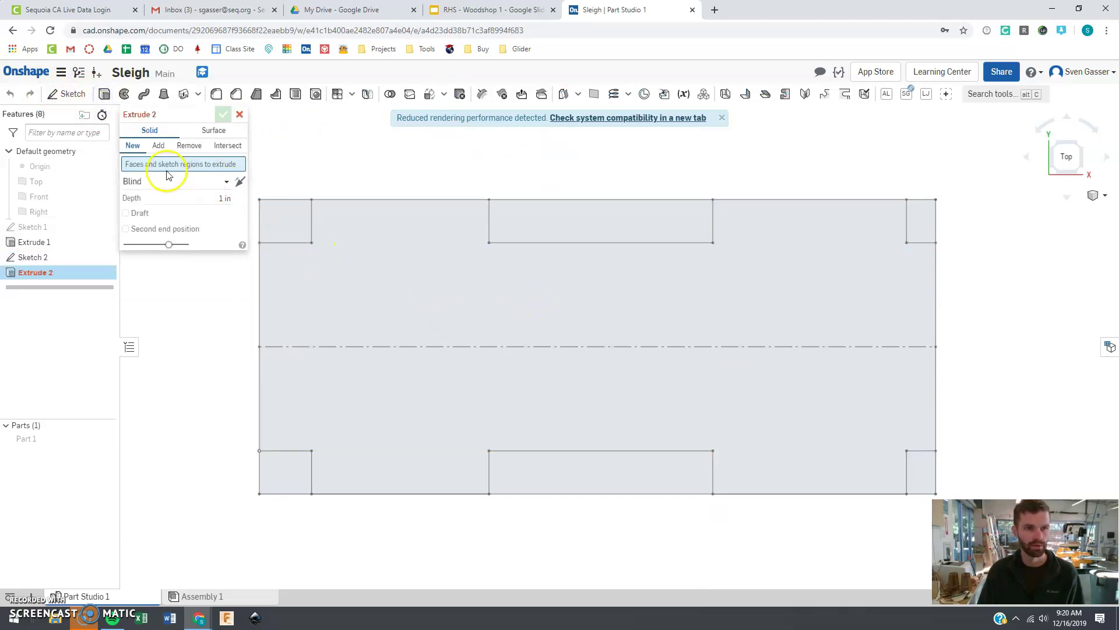
left_click(347, 274)
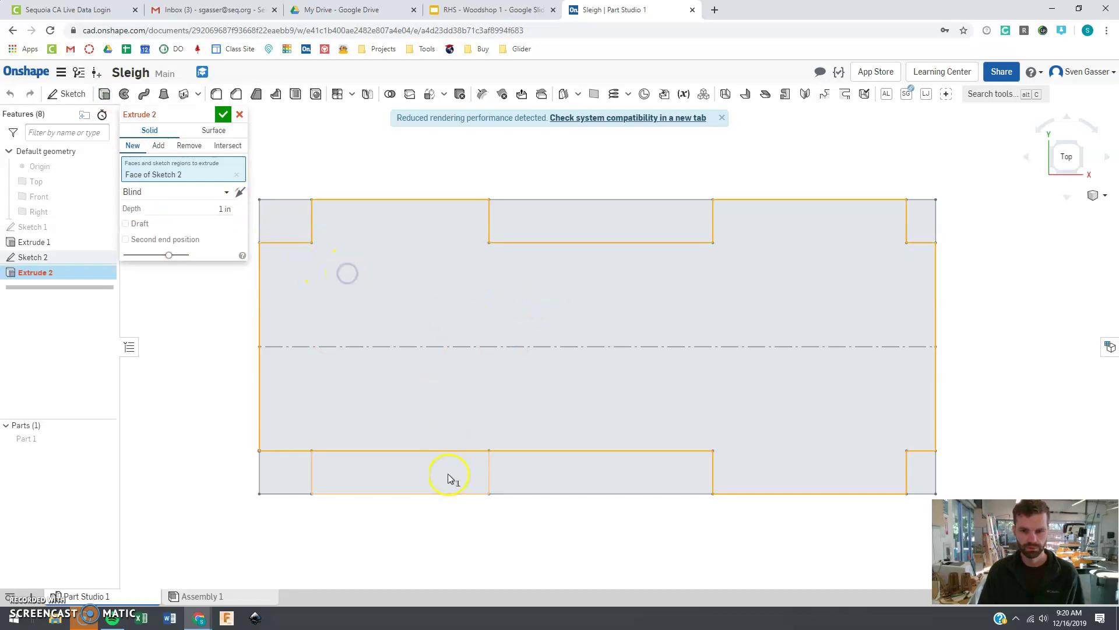
left_click(430, 475)
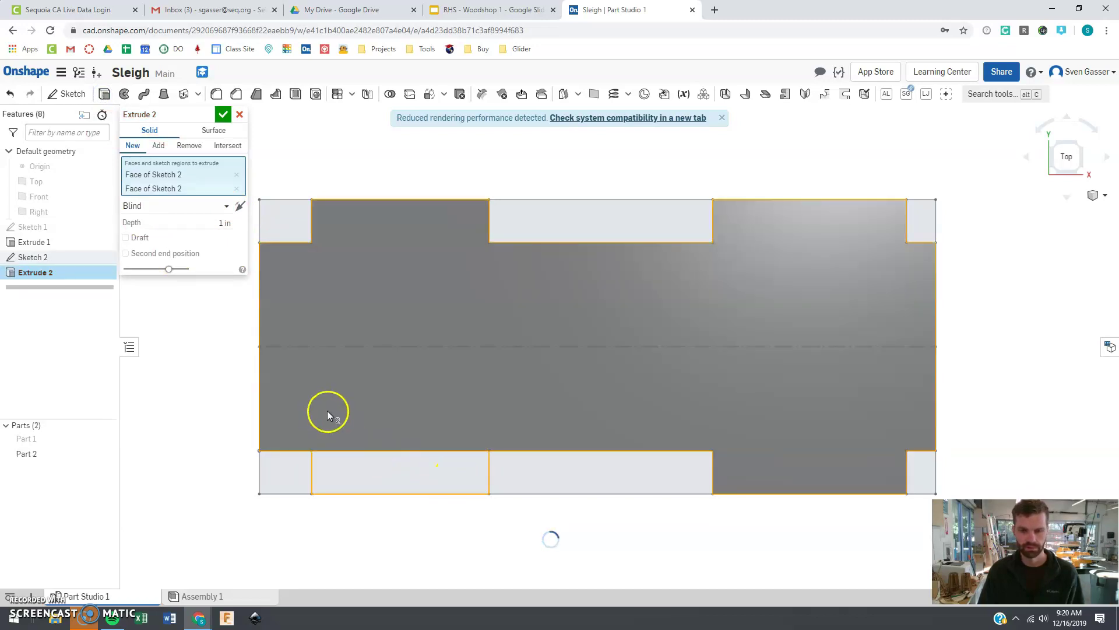
right_click_drag(230, 423, 237, 394)
left_click(208, 223)
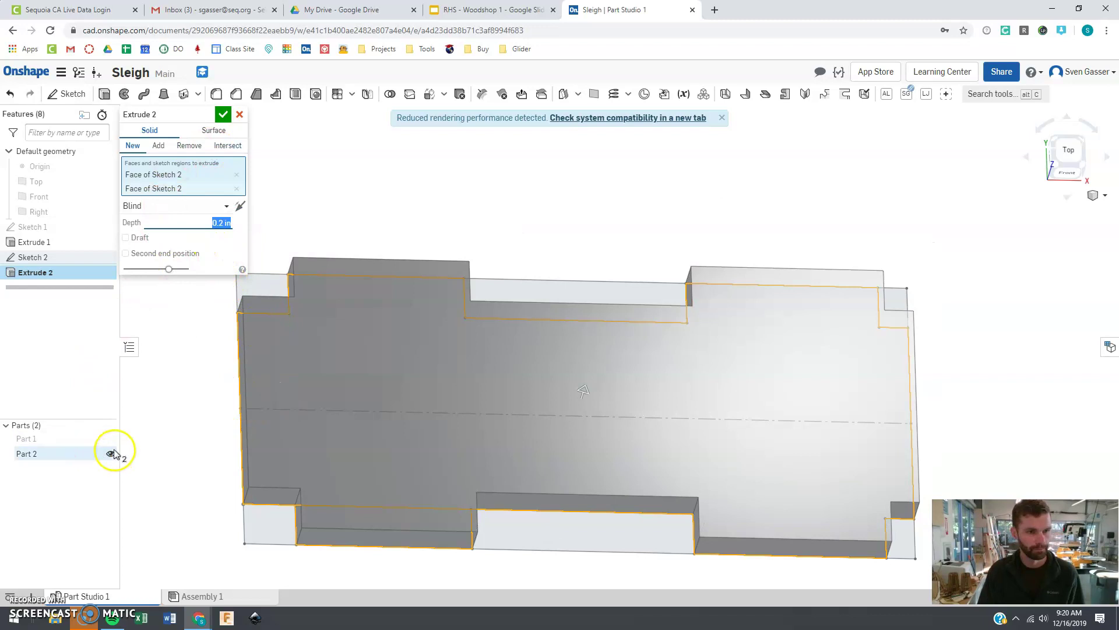
right_click_drag(465, 492, 475, 520)
scroll(475, 440, "down", 3)
scroll(476, 521, "up", 3)
right_click_drag(487, 471, 425, 480)
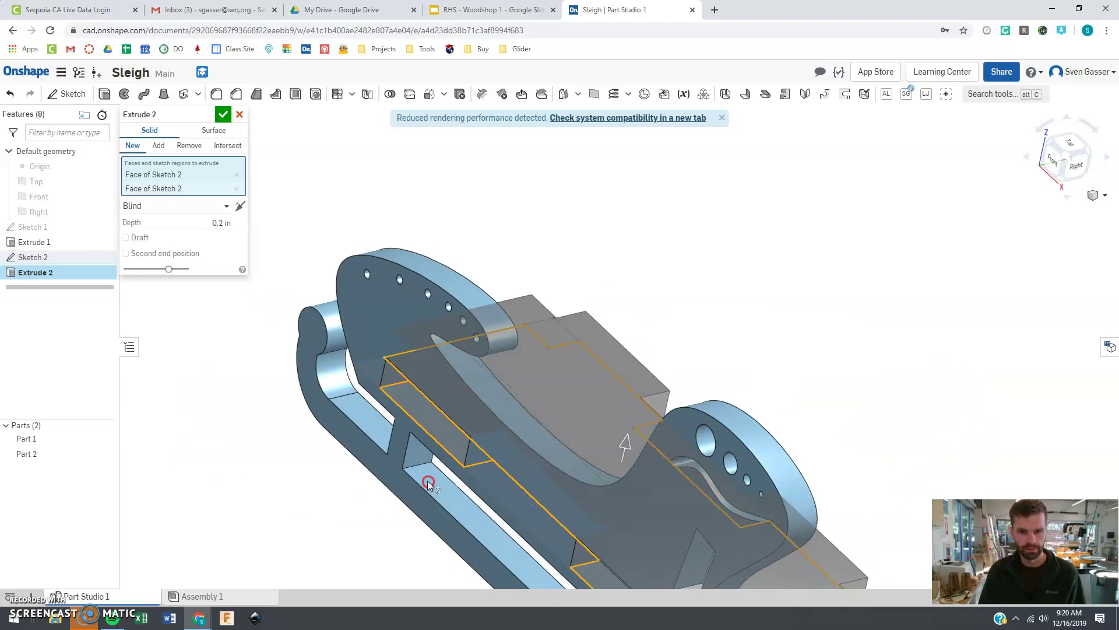
left_click(223, 114)
- Orbit and zoom around the sleigh to inspect the new notched board
scroll(496, 446, "down", 3)
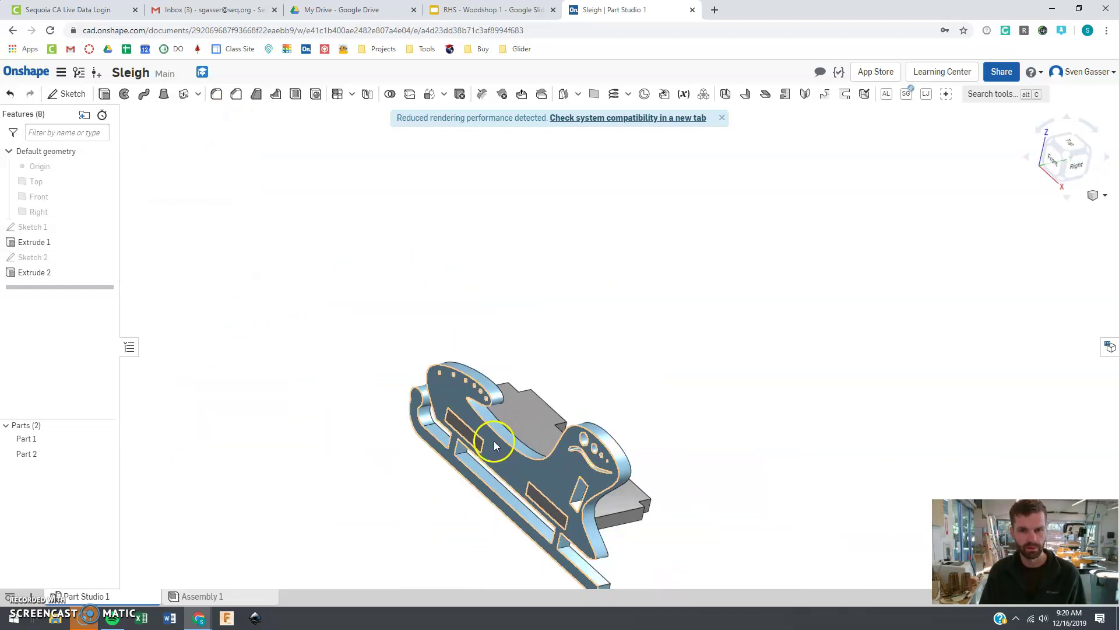
right_click_drag(494, 442, 517, 430)
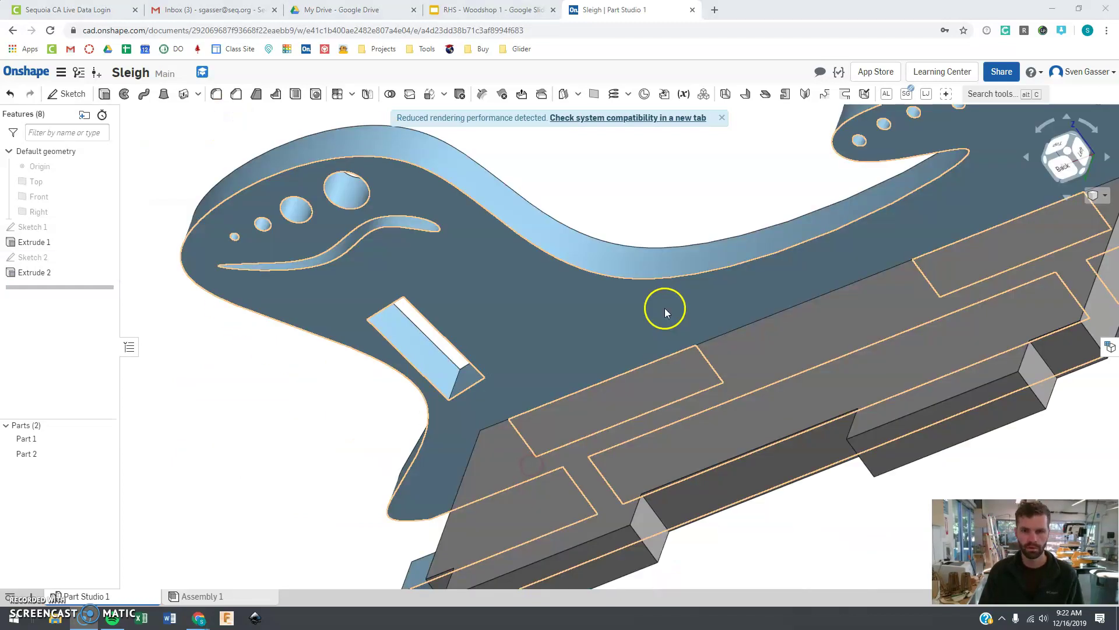
scroll(665, 308, "down", 2)
right_click_drag(691, 302, 720, 292)
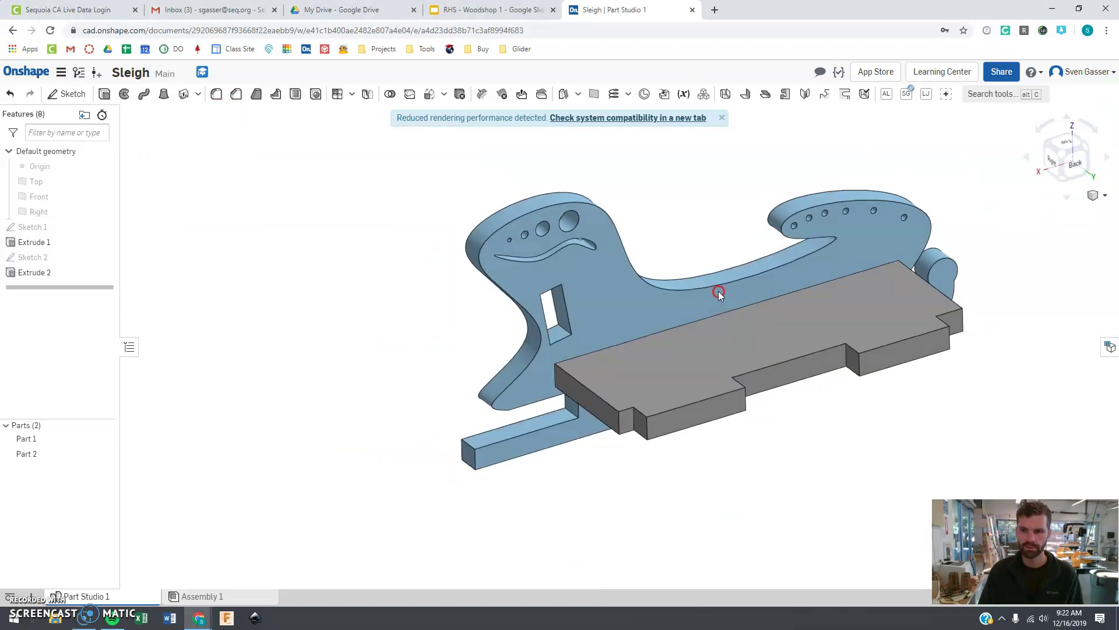
scroll(700, 287, "up", 4)
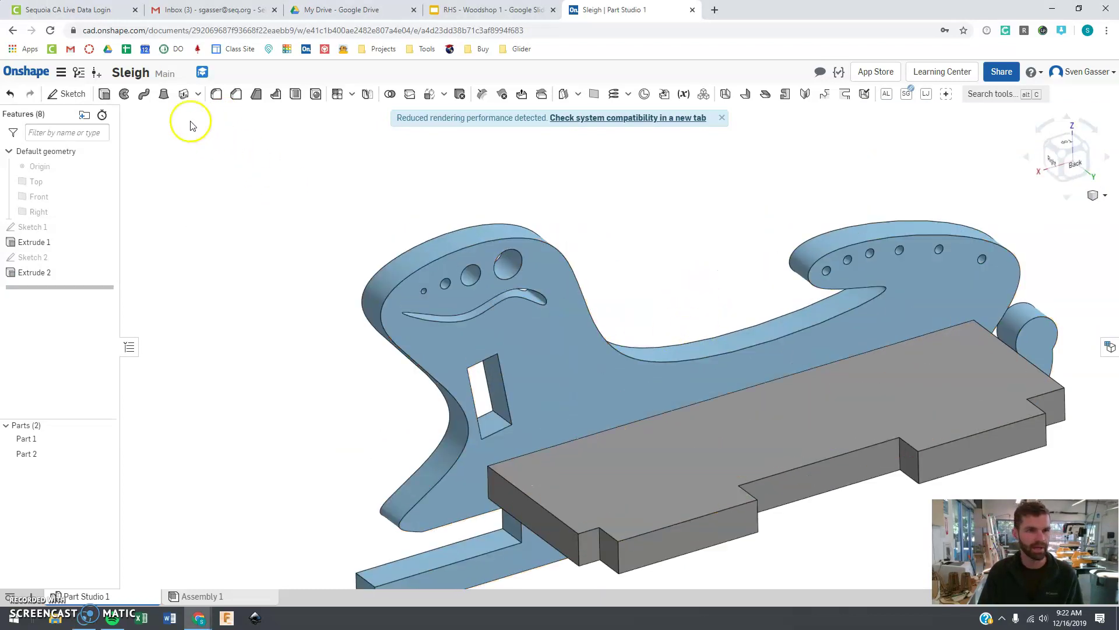
- Start Sketch 3 on the face of the sleigh side, Extrude 1
left_click(66, 93)
left_click(613, 408)
right_click_drag(592, 429, 513, 411)
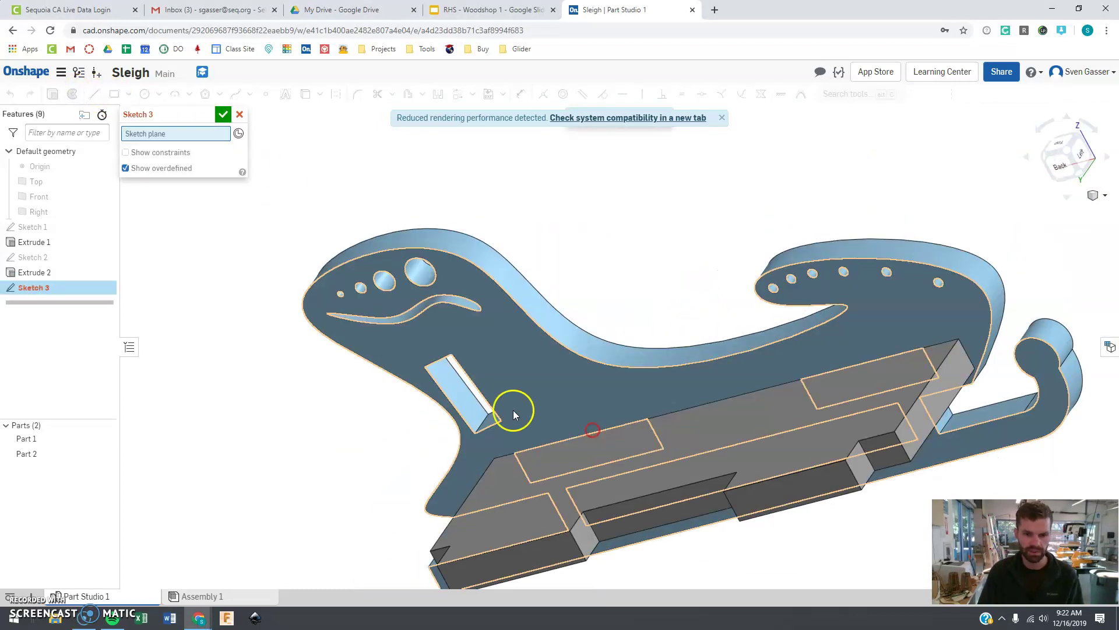
left_click(462, 397)
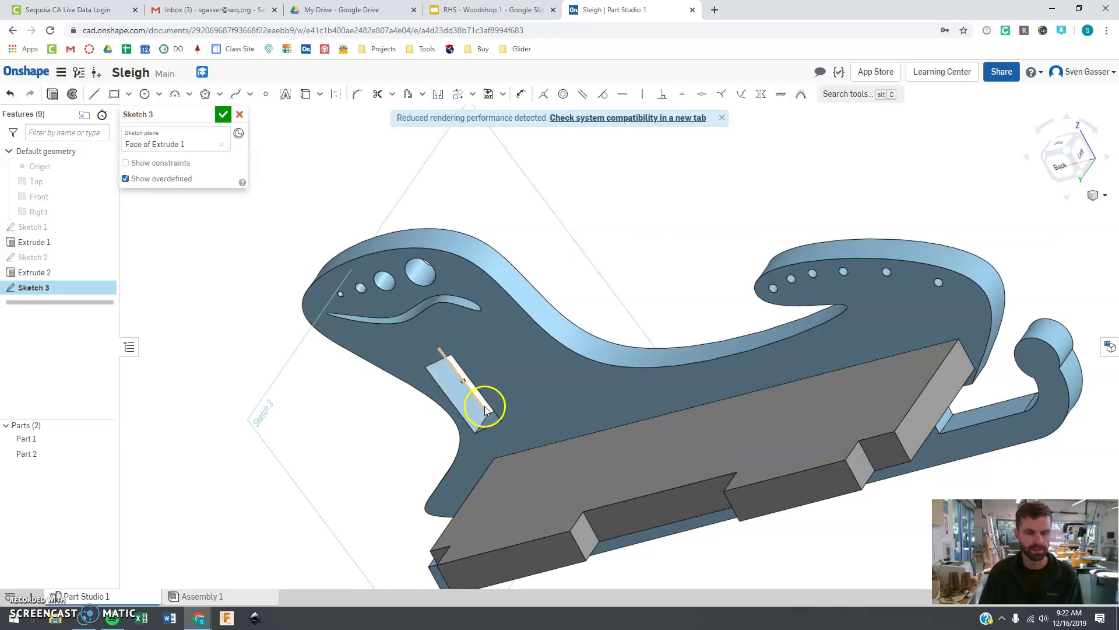
- Project the slot outline and the board's notched outline into Sketch 3
left_click(306, 94)
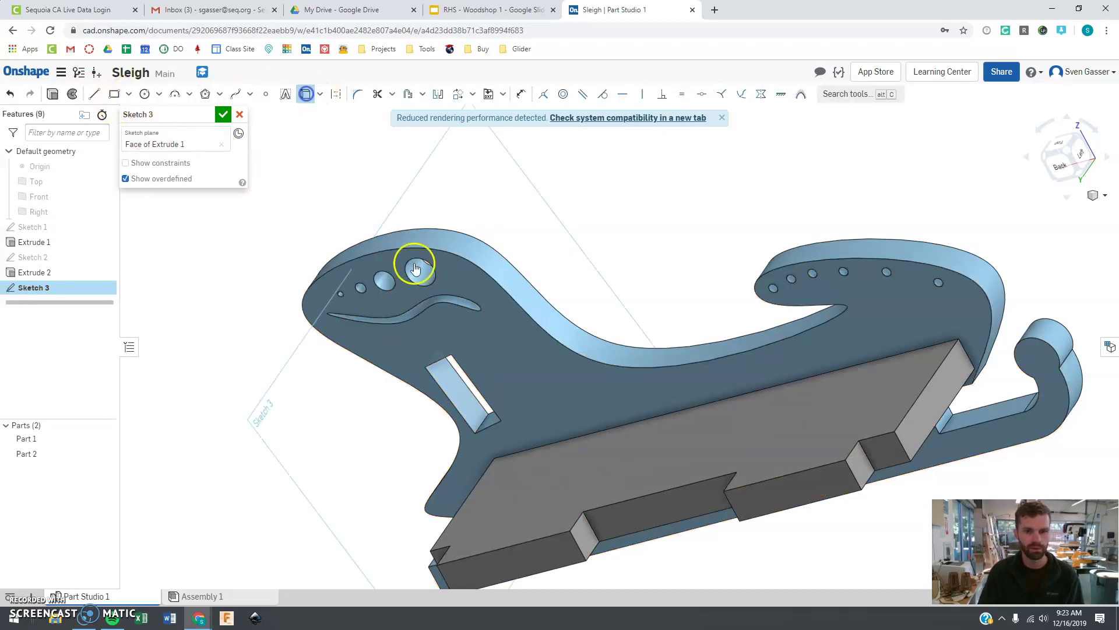
left_click(460, 396)
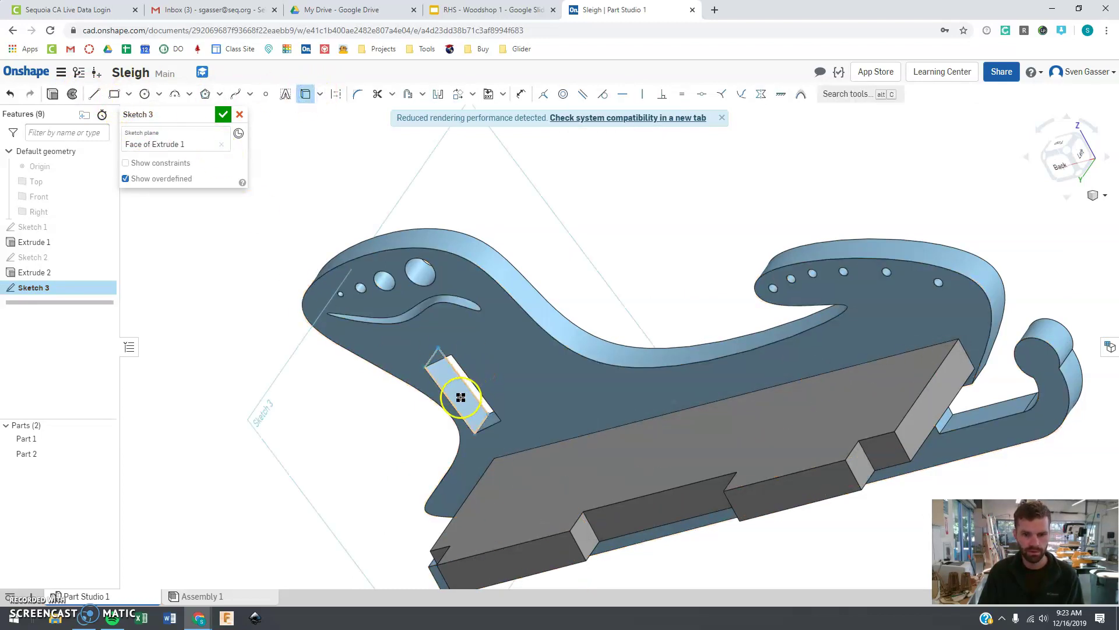
left_click(500, 470)
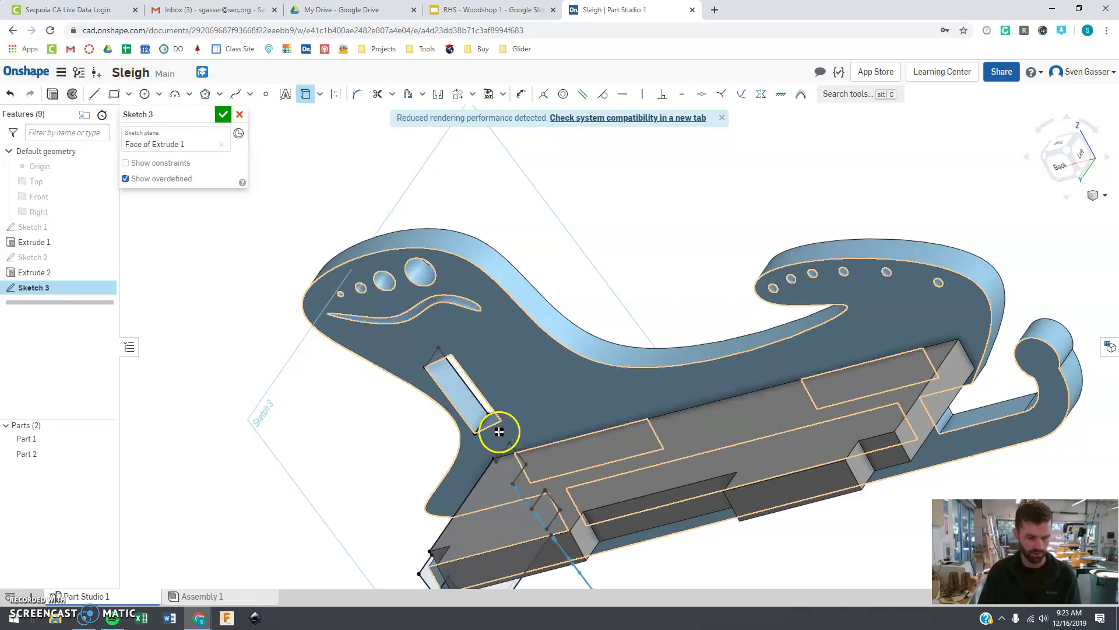
key("Escape")
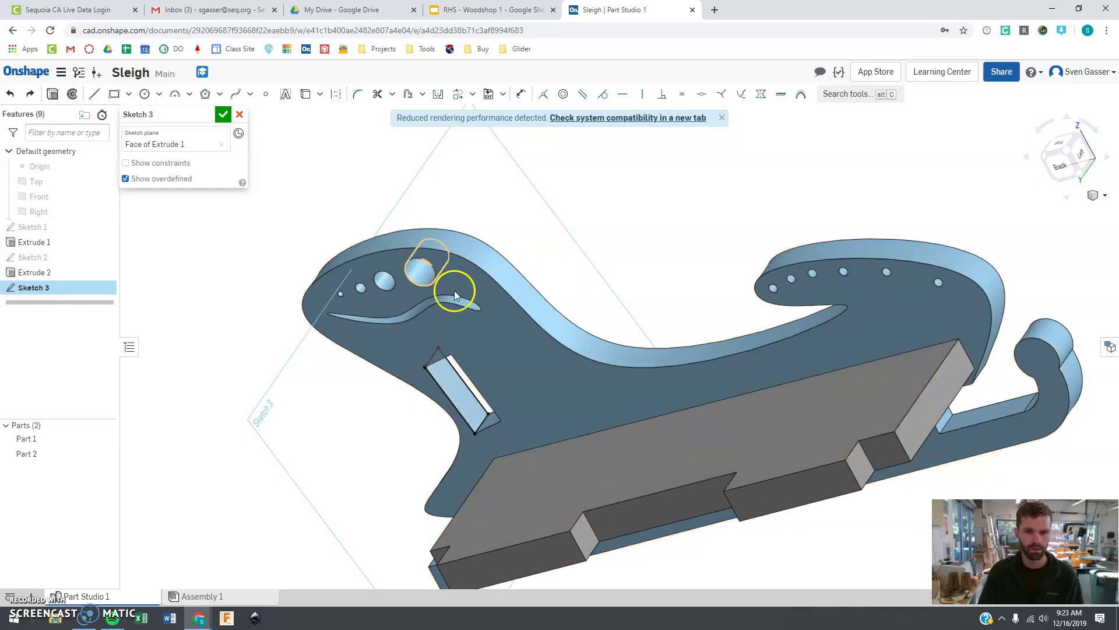
left_click(447, 525)
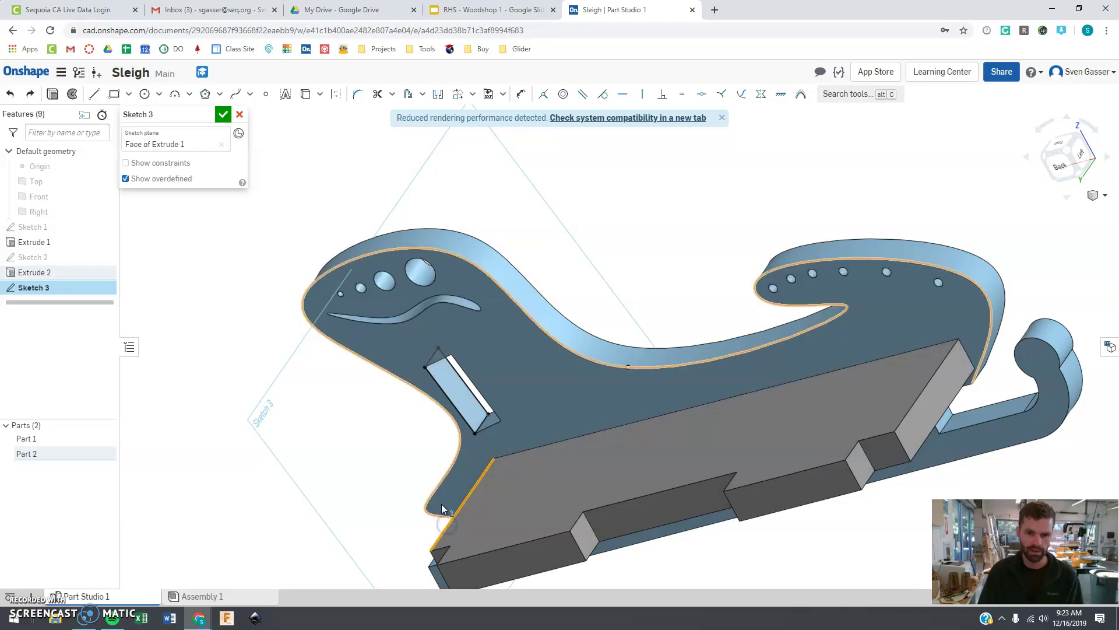
left_click(216, 117)
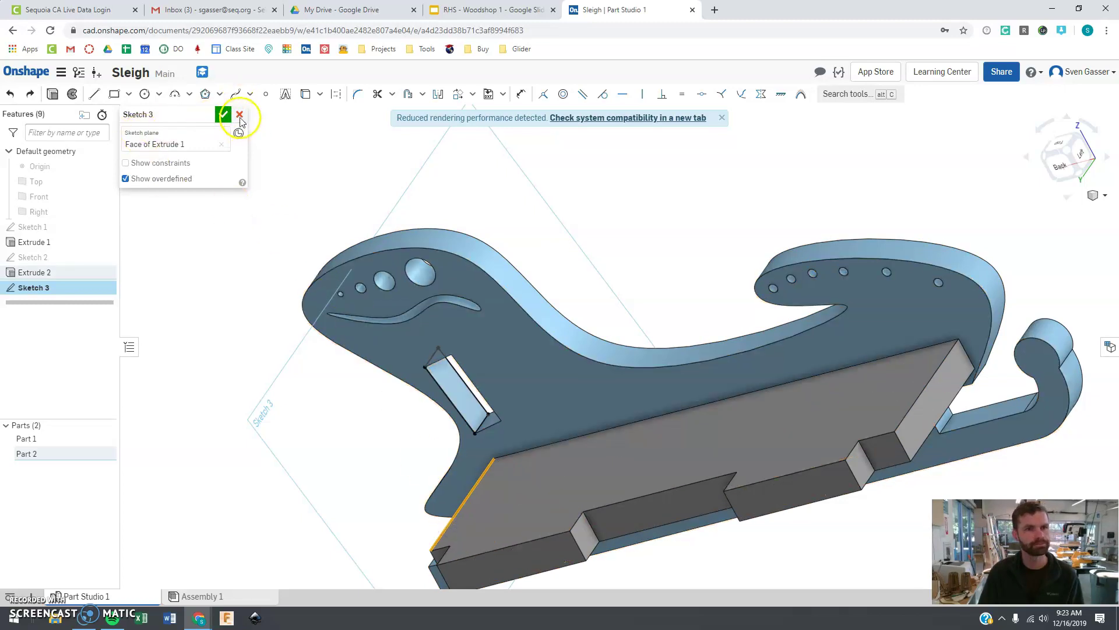
- Hide both parts to check the sketch from the left view, then show them again
left_click(111, 439)
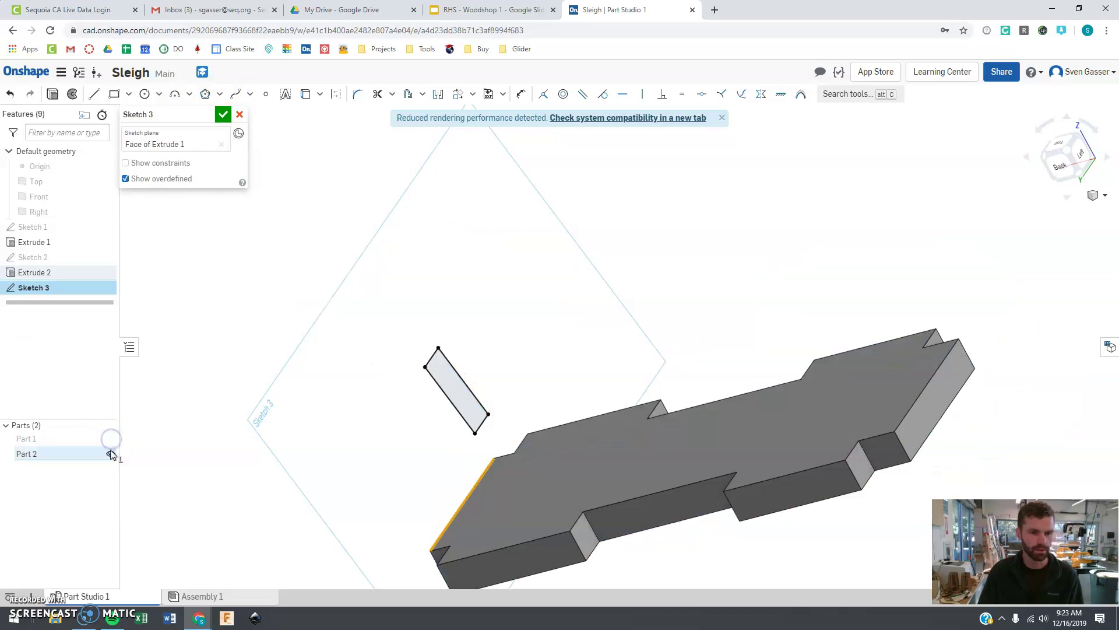
left_click(110, 454)
left_click(1082, 153)
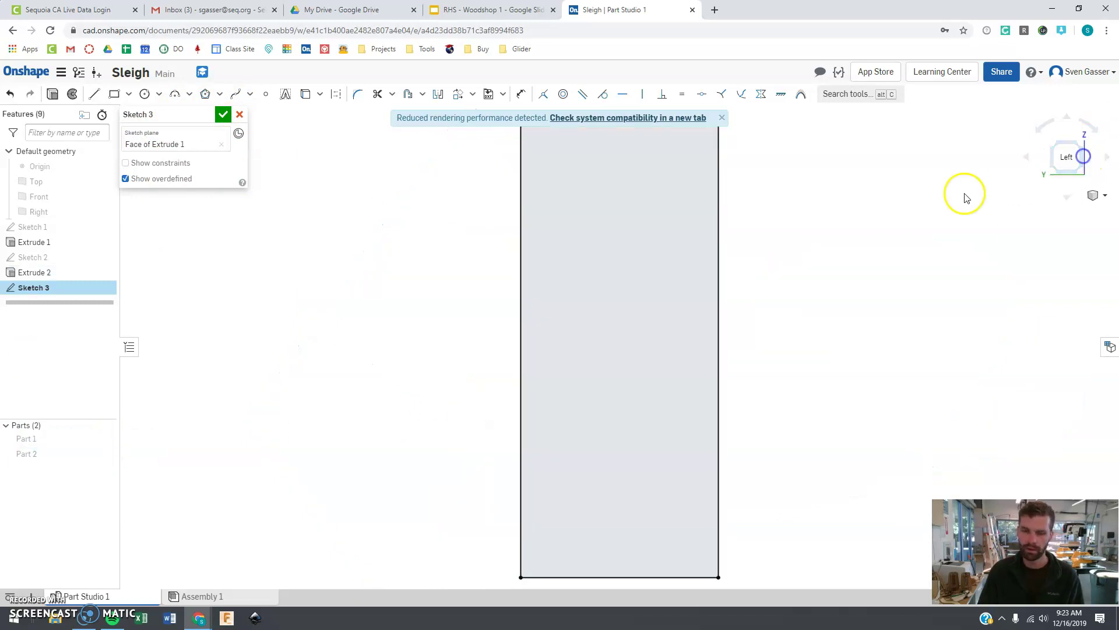
scroll(744, 289, "down", 5)
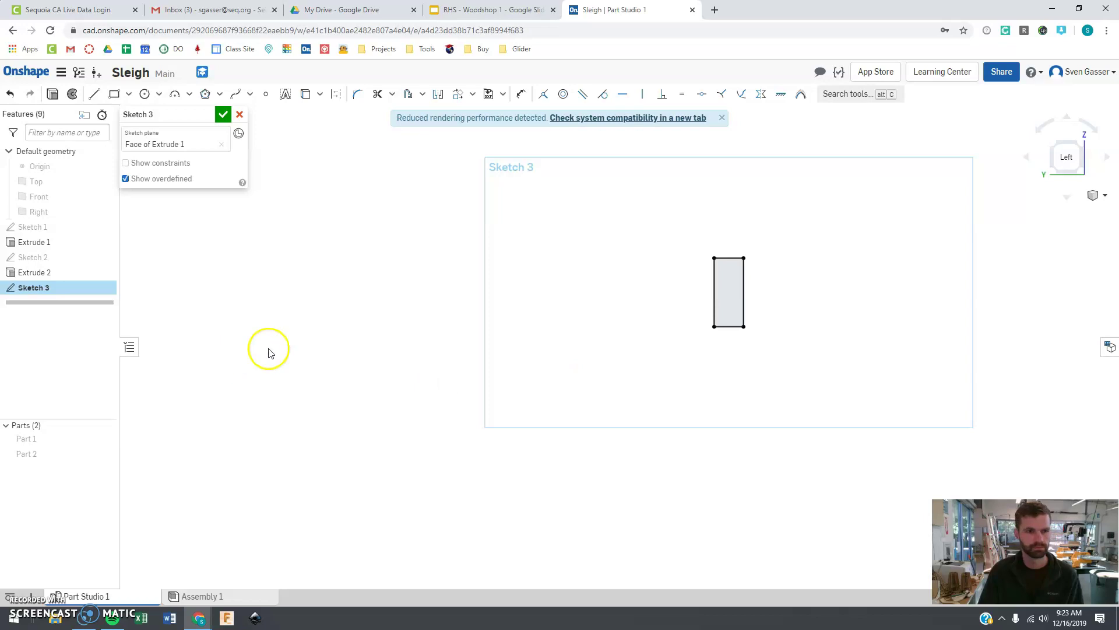
left_click(110, 439)
left_click(110, 451)
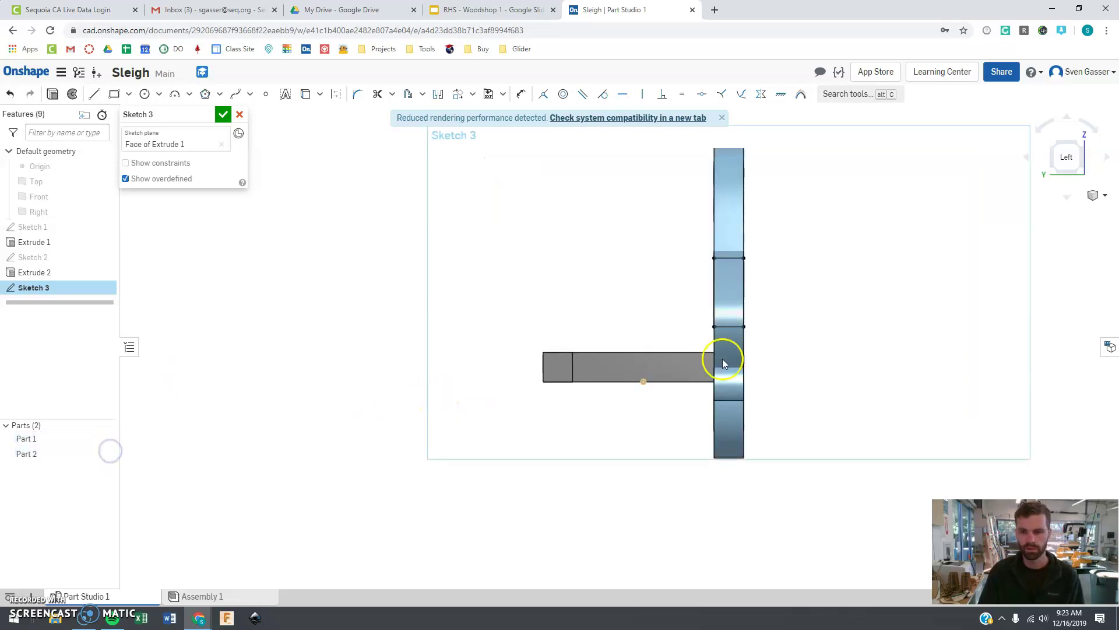
mouse_move(749, 289)
right_mouse_down()
mouse_move(687, 310)
mouse_move(653, 291)
right_mouse_up()
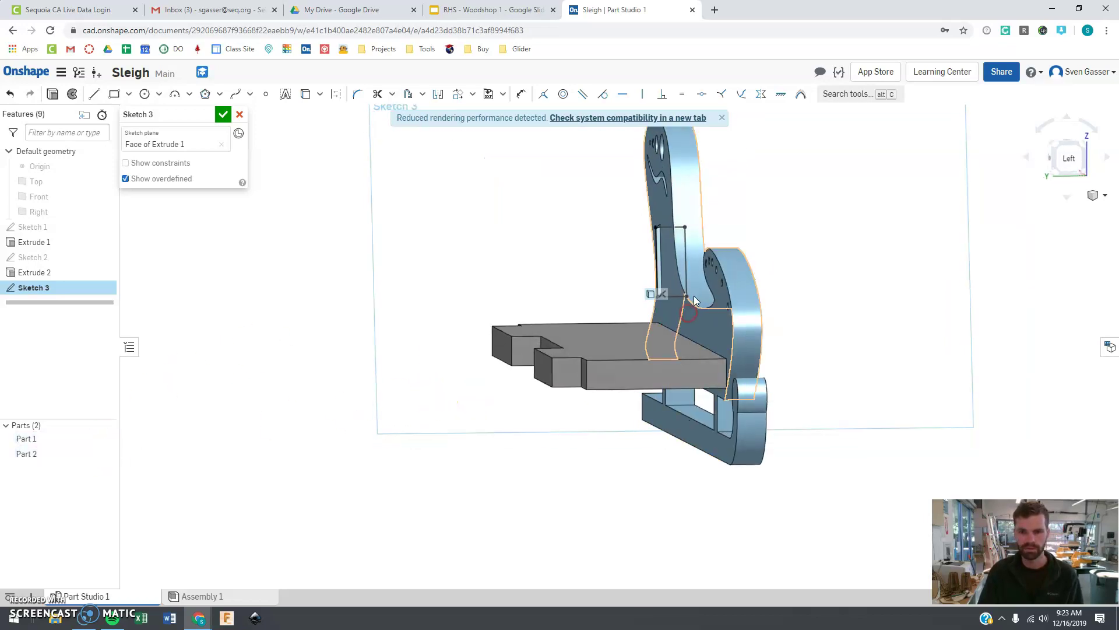
- Draw a line ending on the board's top edge where it meets the side
left_click(93, 94)
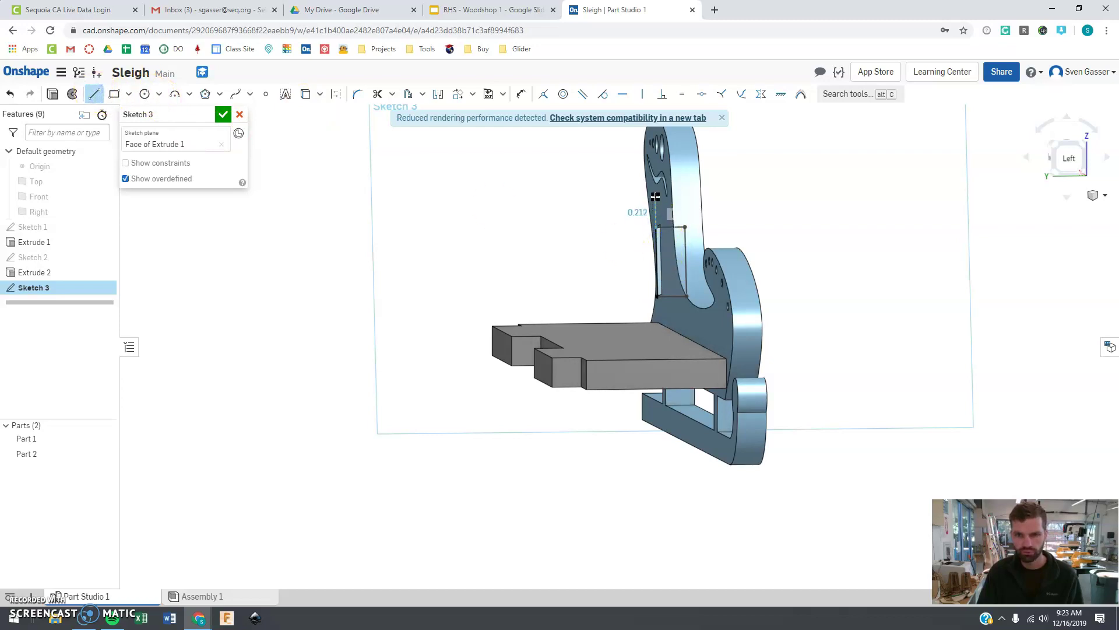
key("Escape")
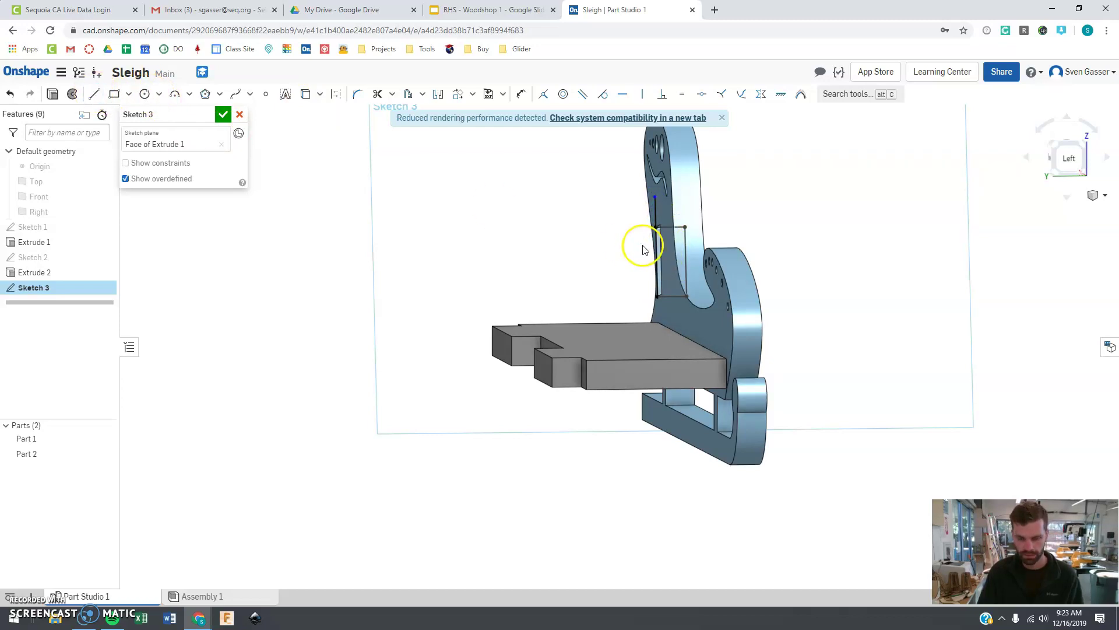
key("l")
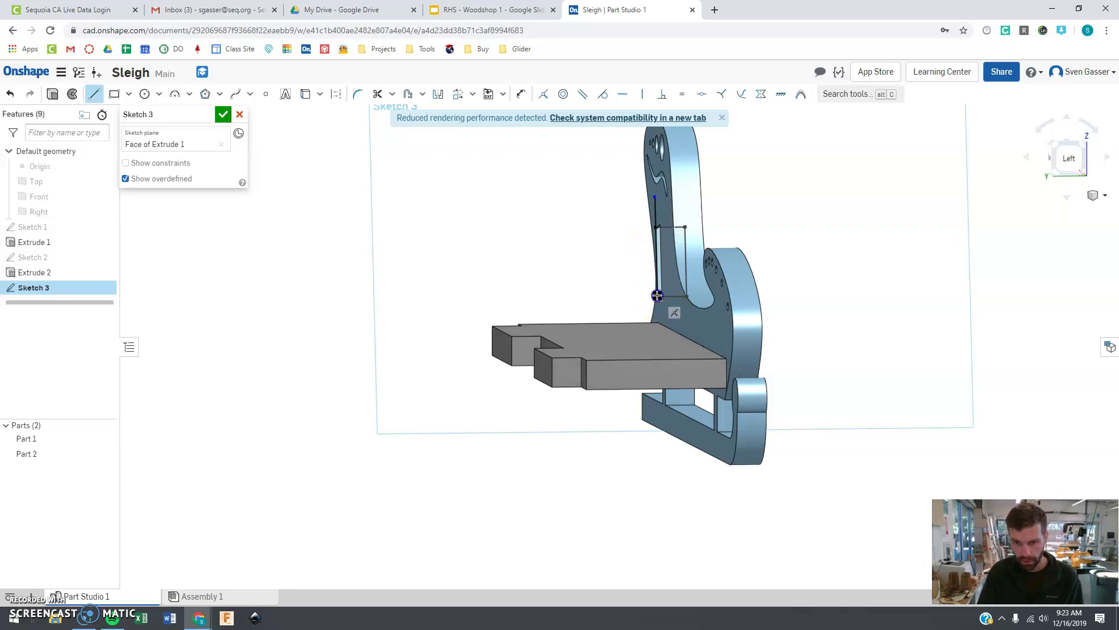
scroll(658, 323, "up", 6)
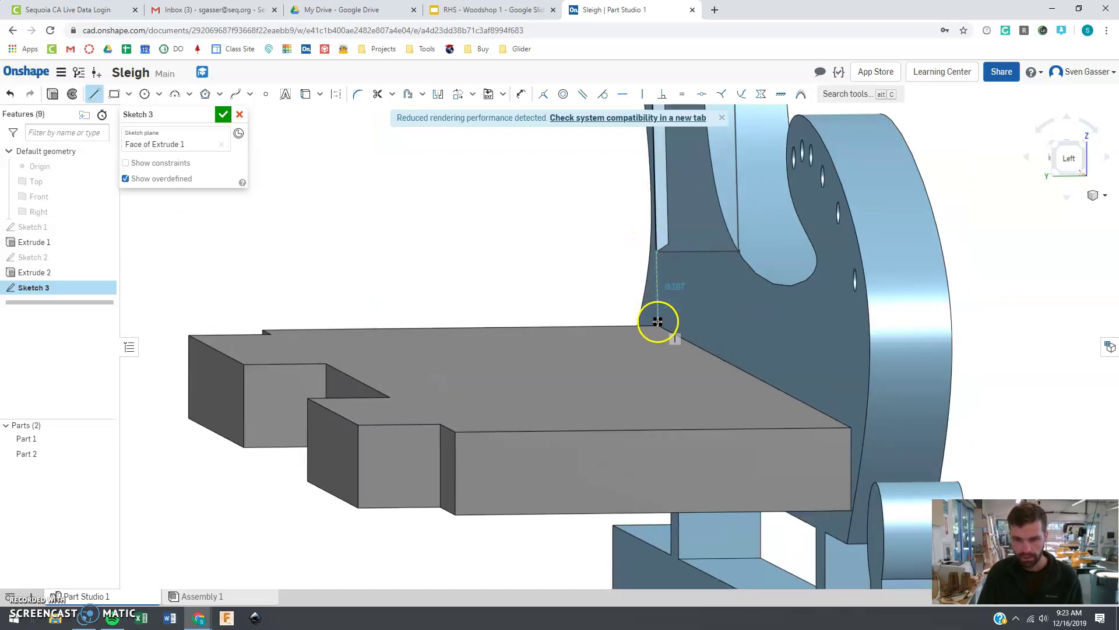
right_click_drag(685, 340, 662, 320)
left_click(662, 320)
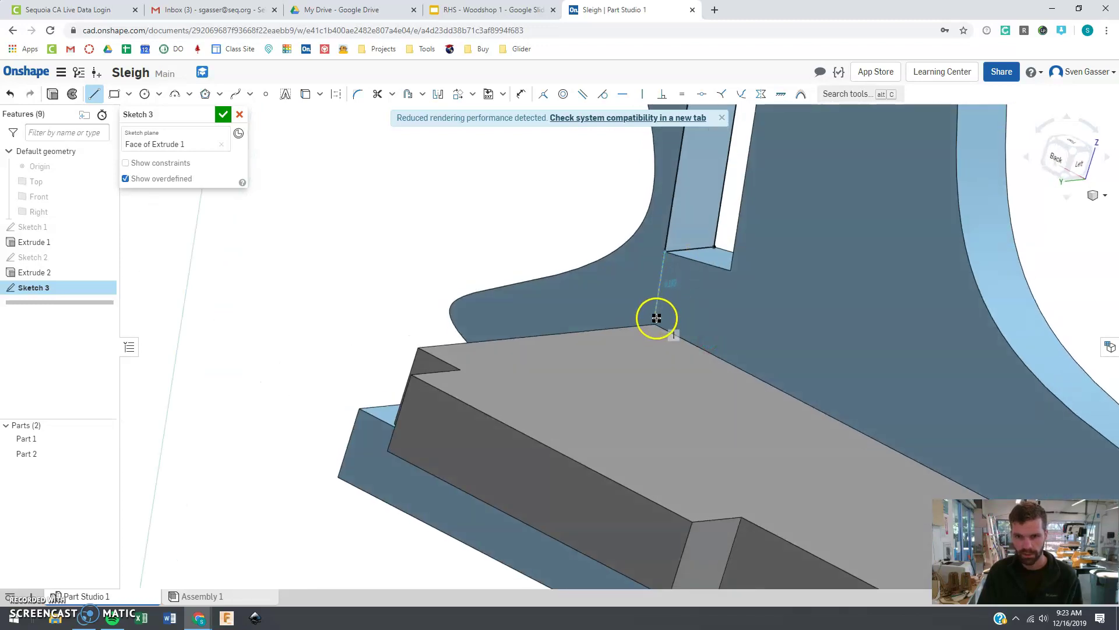
left_click(656, 320)
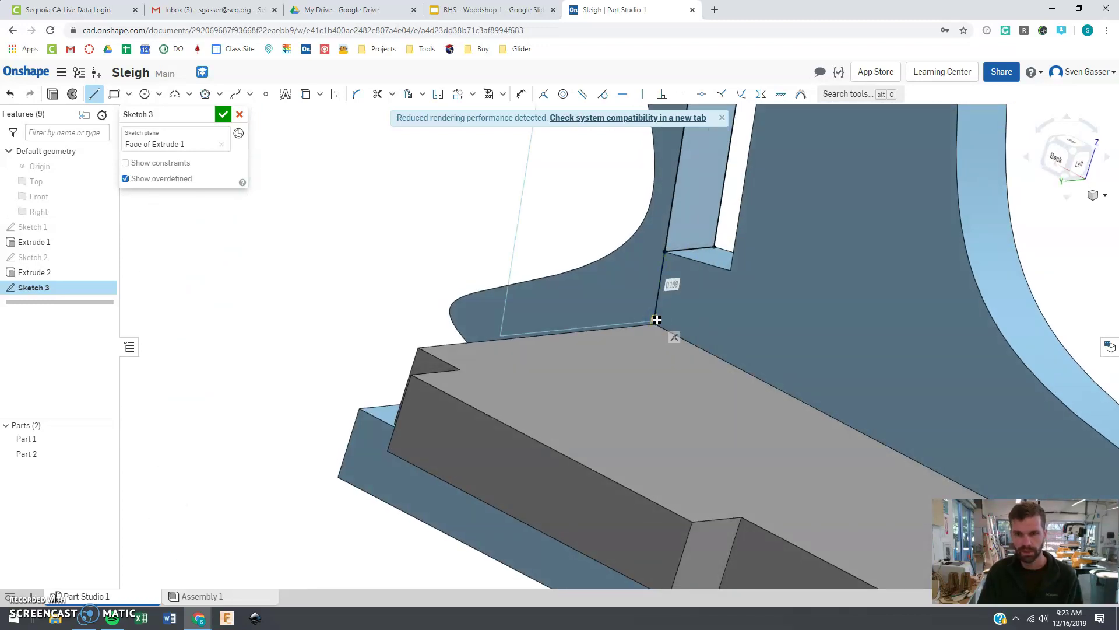
- Draw a short line from the corner vertex left along the board's top edge
left_click(719, 309)
right_click_drag(687, 308, 652, 315)
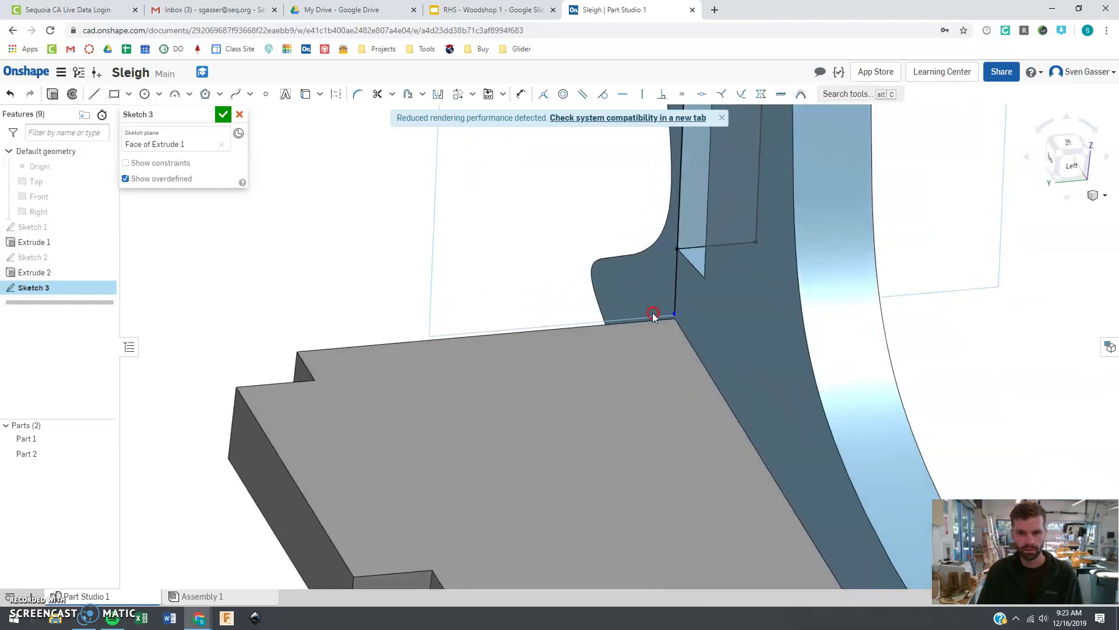
left_click(468, 343)
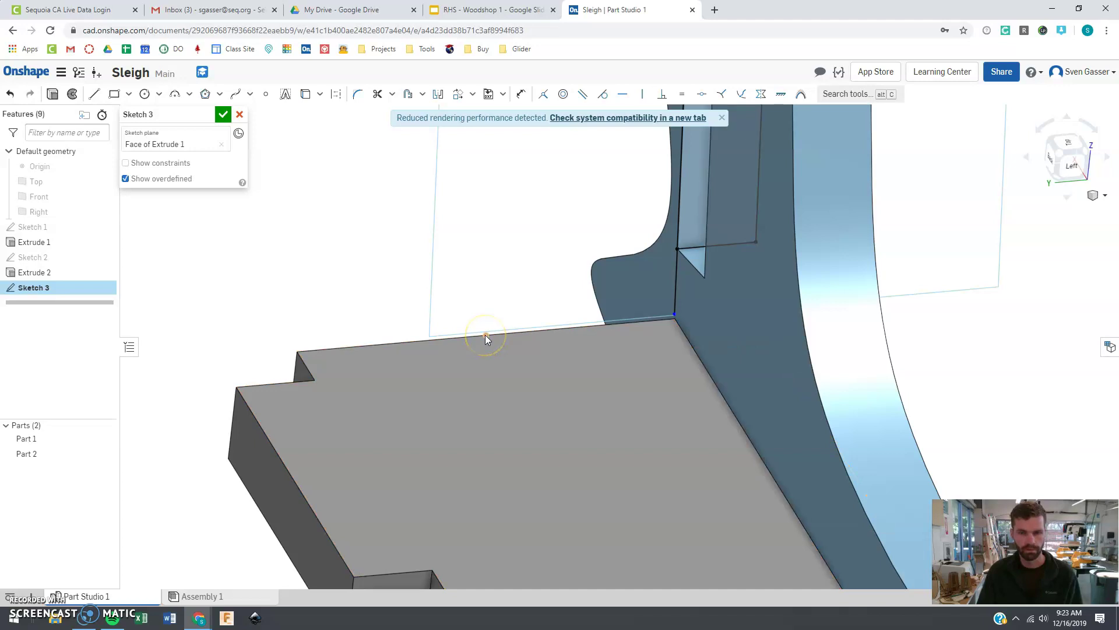
key("l")
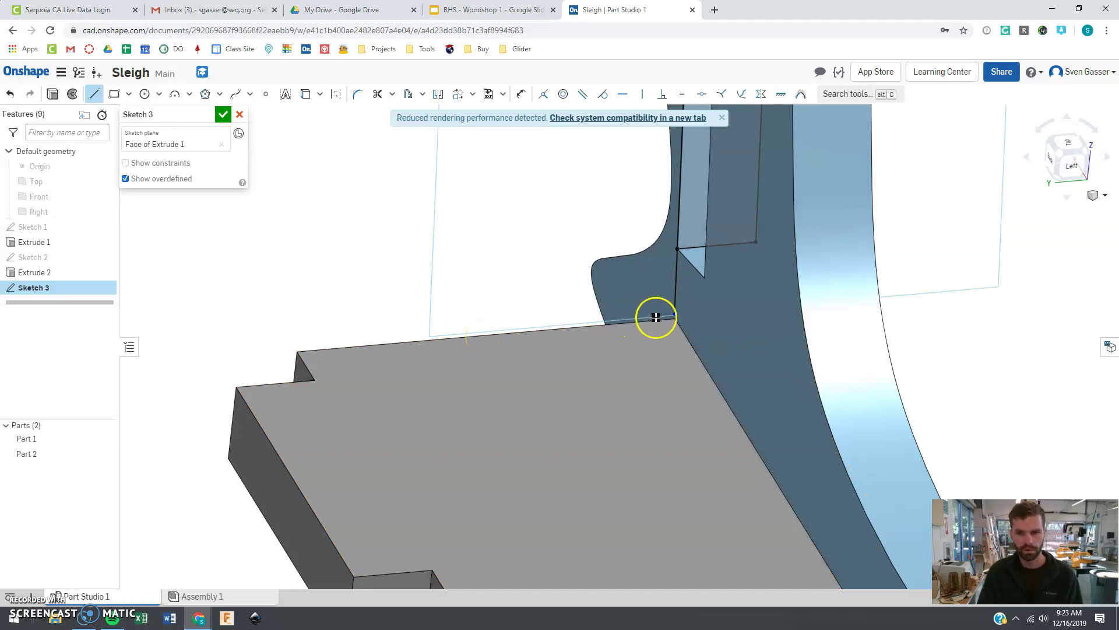
left_click(673, 311)
left_click(494, 334)
mouse_move(494, 333)
left_mouse_down()
mouse_move(477, 325)
mouse_move(430, 335)
mouse_move(484, 331)
left_mouse_up()
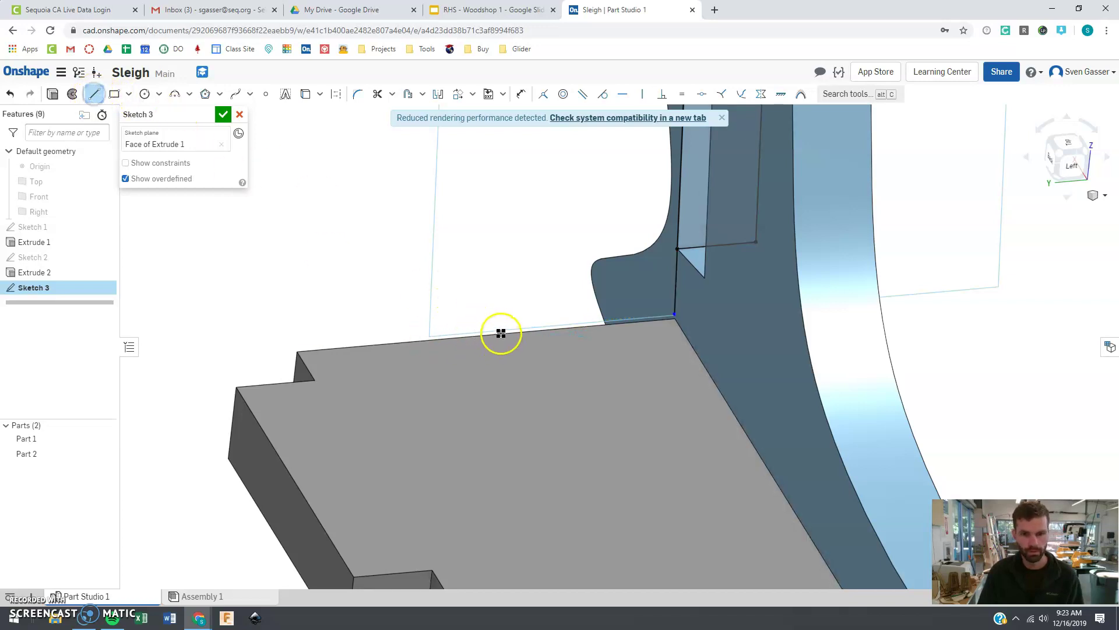
- Project the board's top outline and draw a vertical line rising from the board edge
left_click(306, 95)
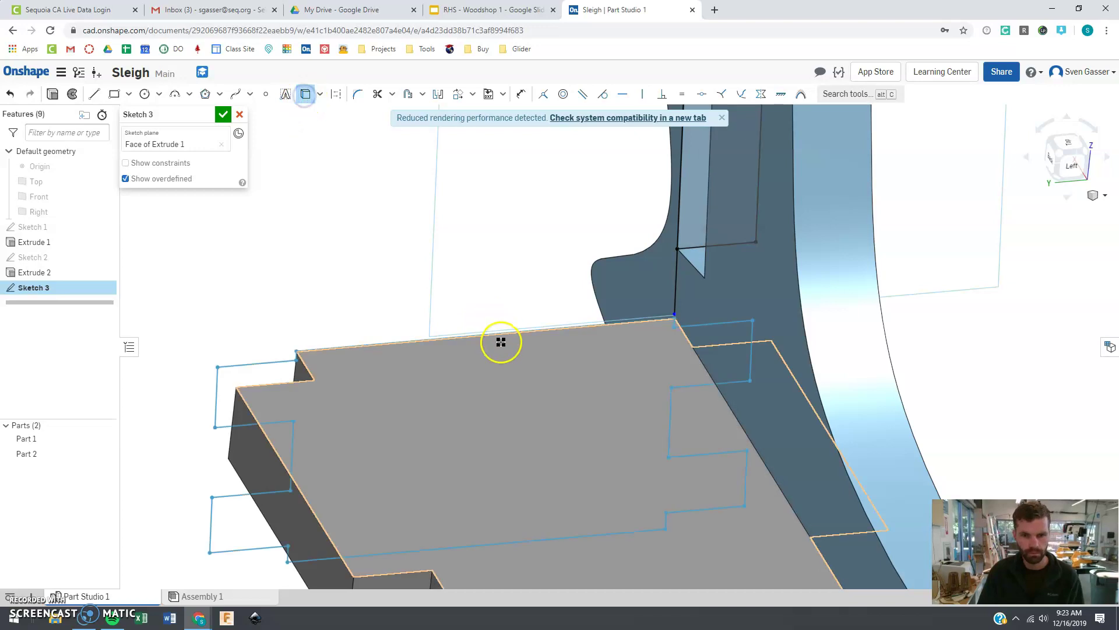
left_click(486, 335)
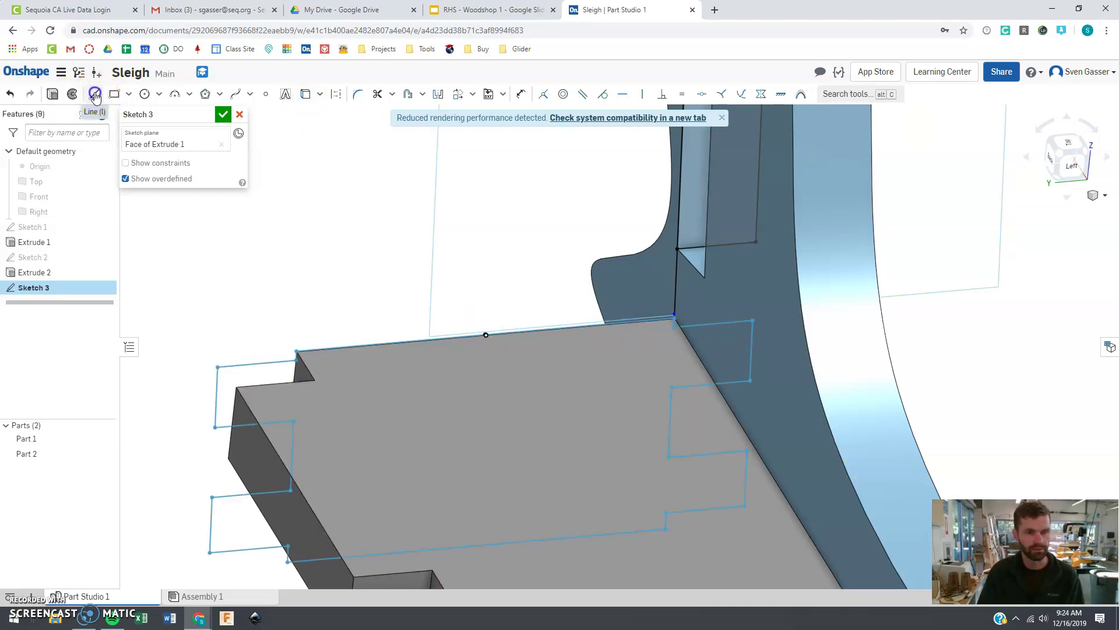
left_click(95, 94)
left_click(486, 335)
scroll(460, 285, "down", 3)
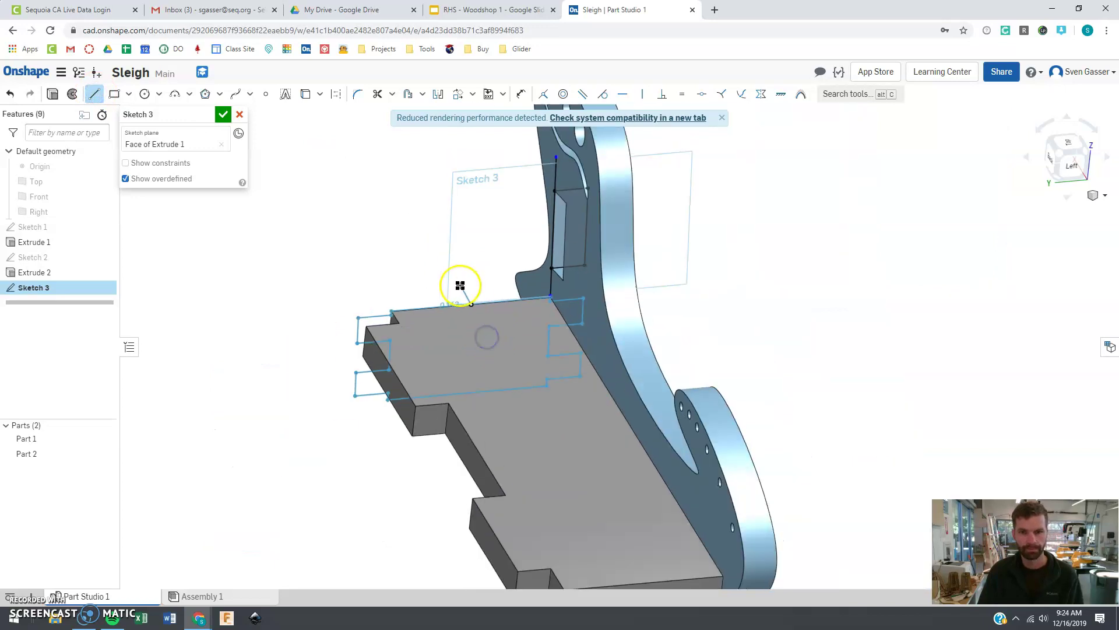
scroll(484, 239, "down", 2)
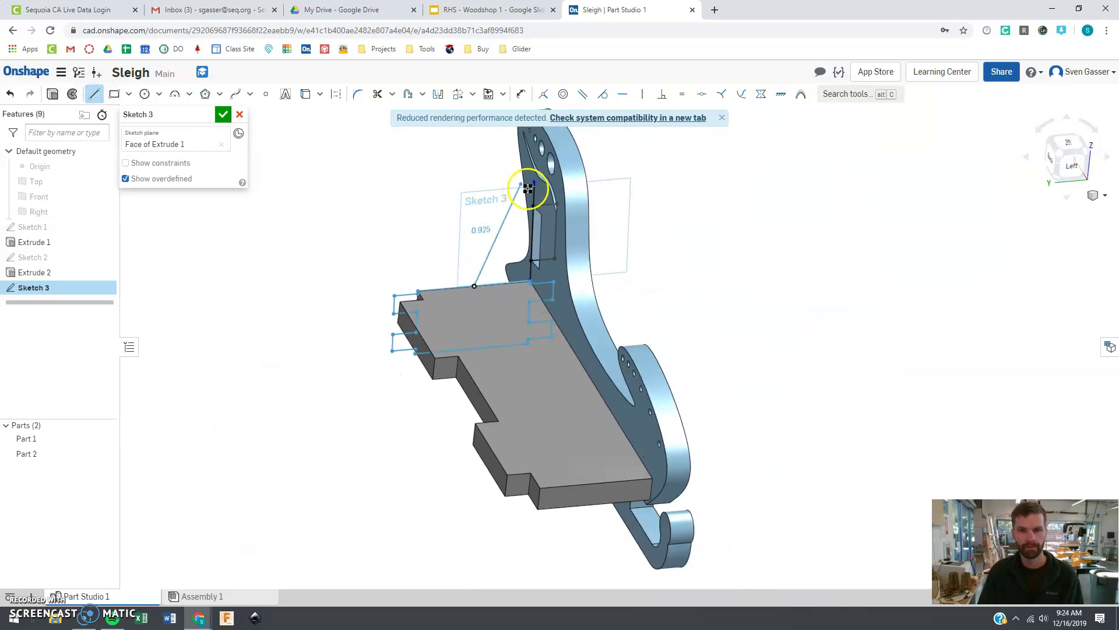
left_click(474, 186)
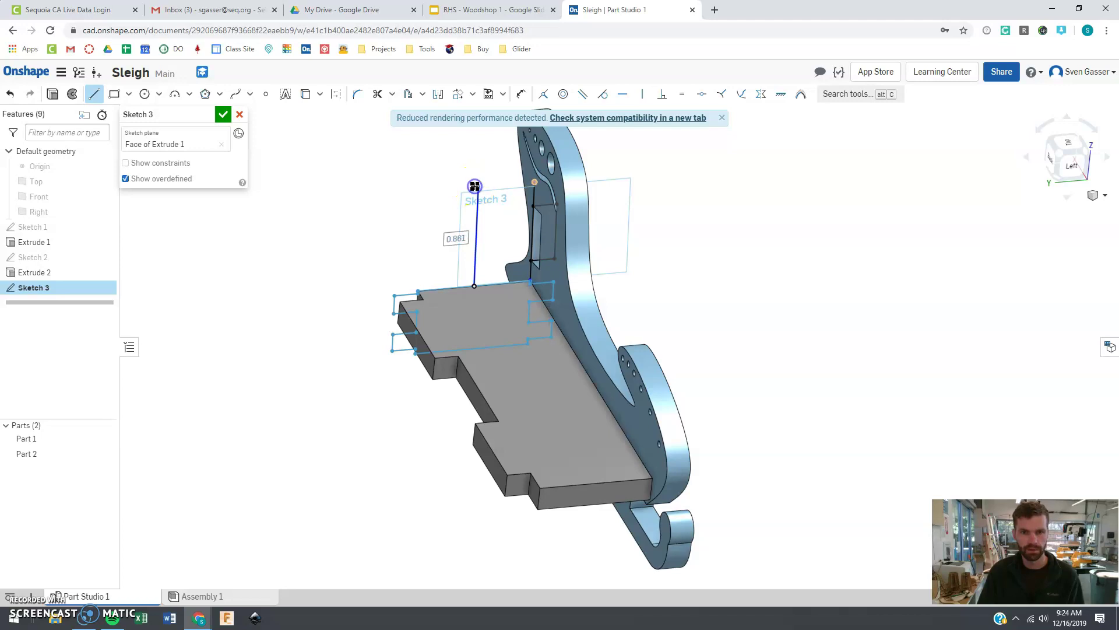
key("Escape")
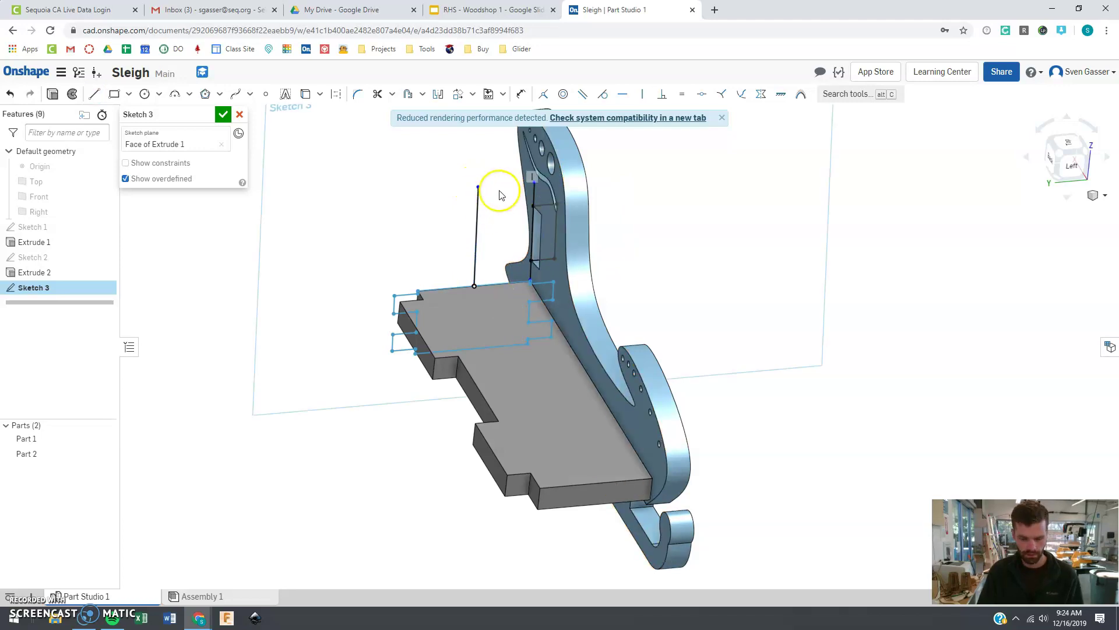
key("l")
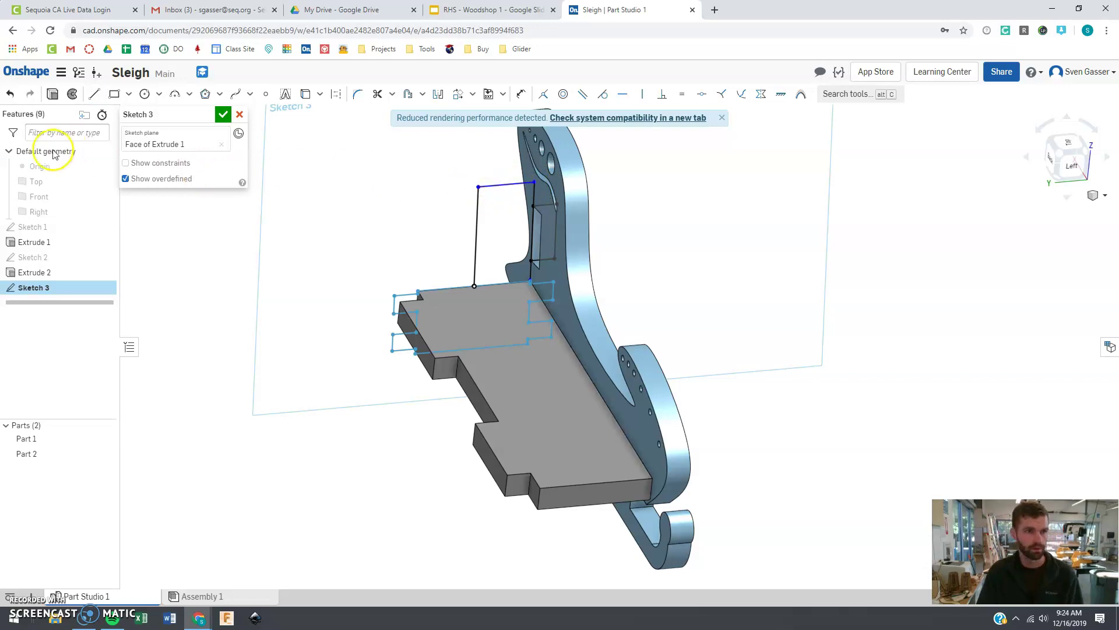
- Hide Part 1 and Part 2 and draw a line closing the bottom of the profile
left_click(110, 439)
left_click(110, 453)
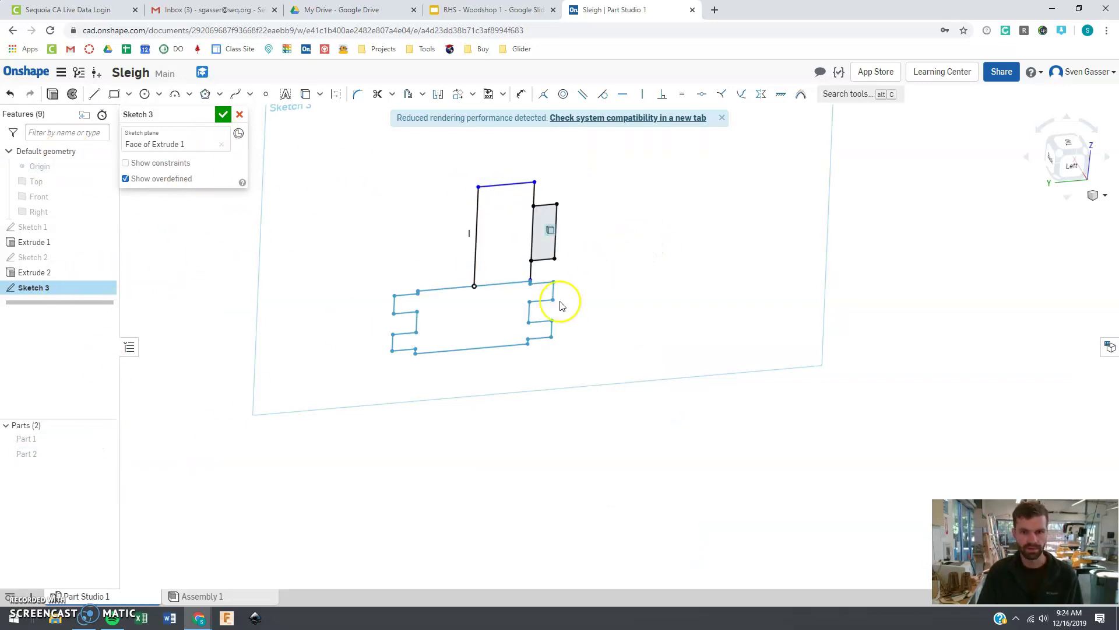
right_click_drag(561, 306, 621, 341)
scroll(490, 215, "up", 5)
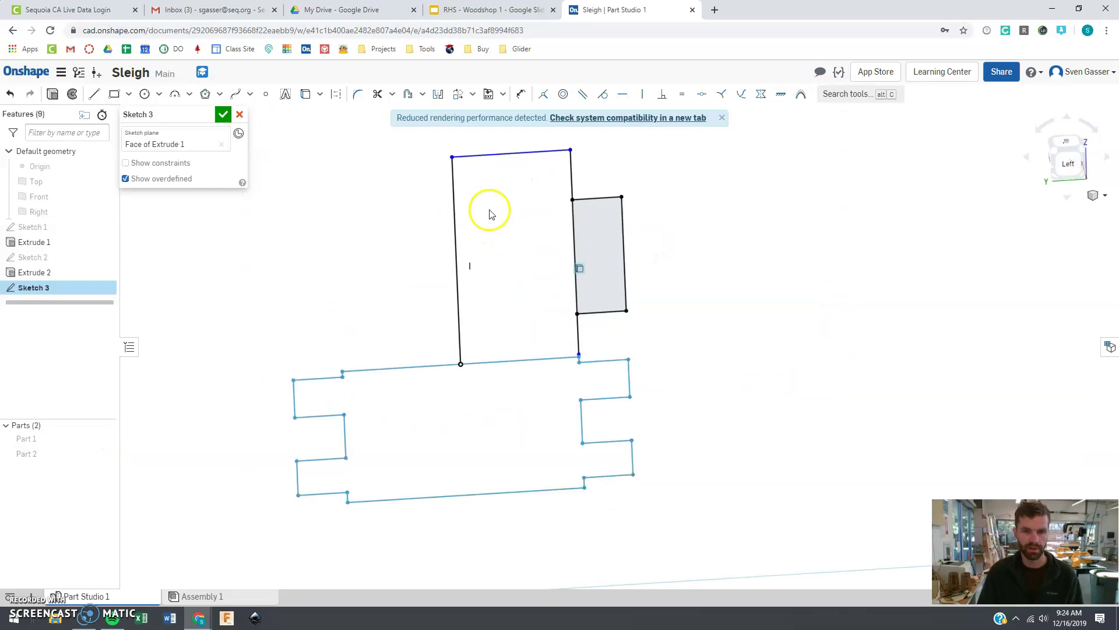
scroll(566, 348, "up", 2)
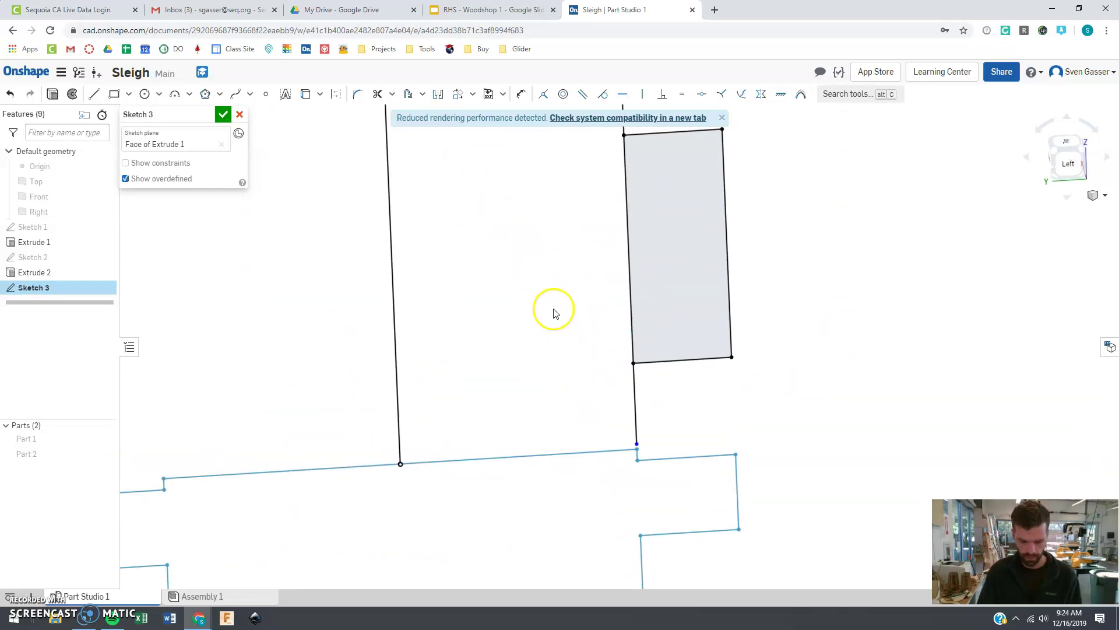
key("l")
left_click_drag(636, 443, 398, 458)
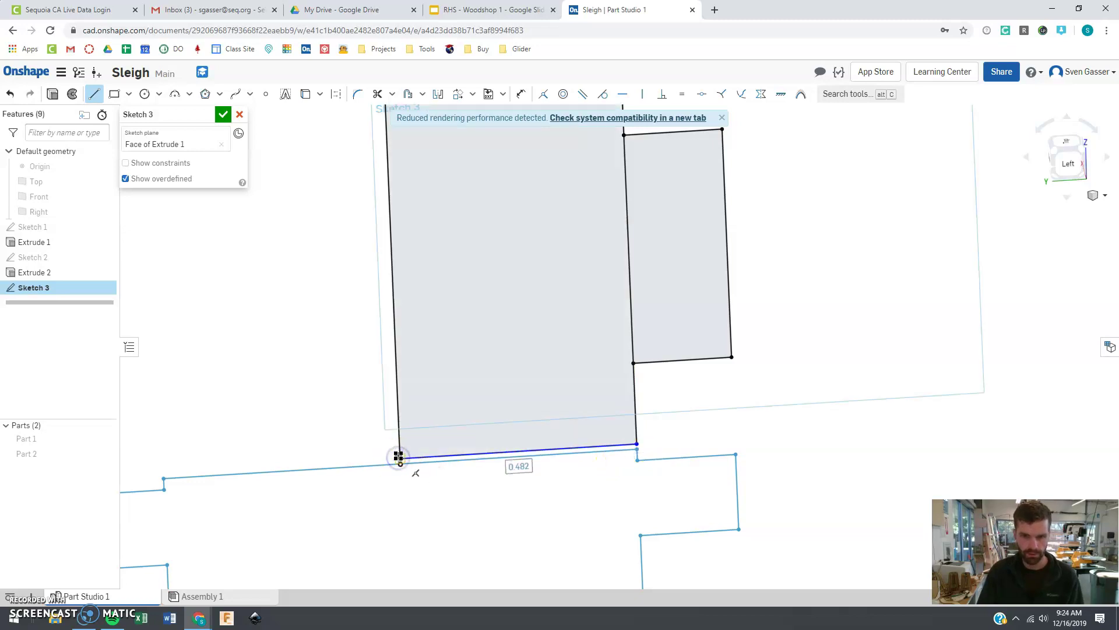
key("Escape")
scroll(850, 372, "down", 3)
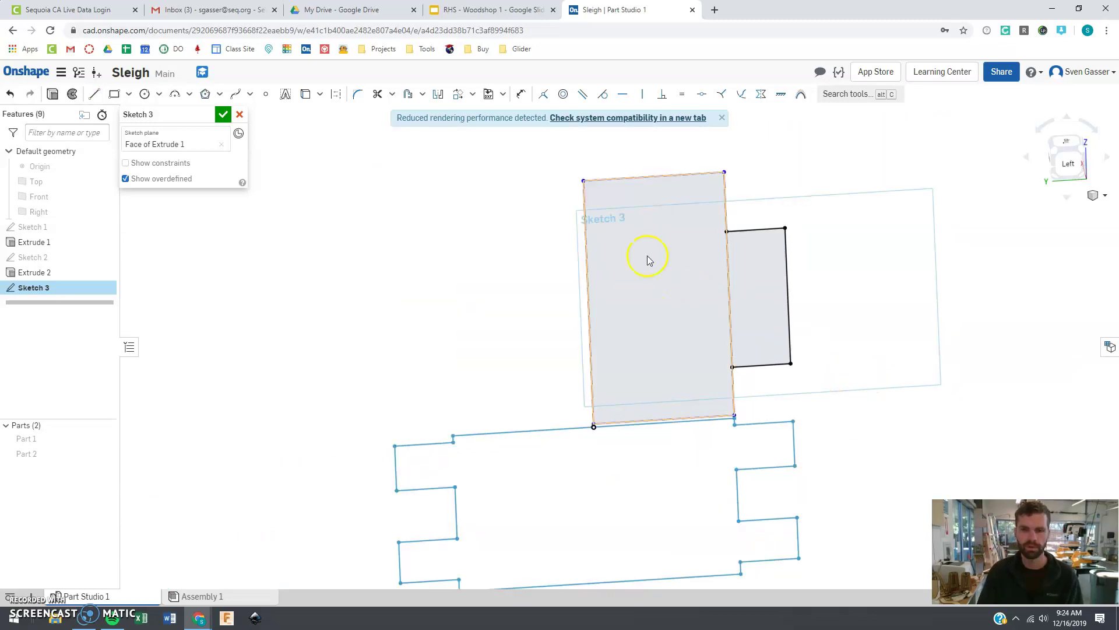
- Make the left edge construction, mirror the outline across it, and finish Sketch 3
left_click(589, 271)
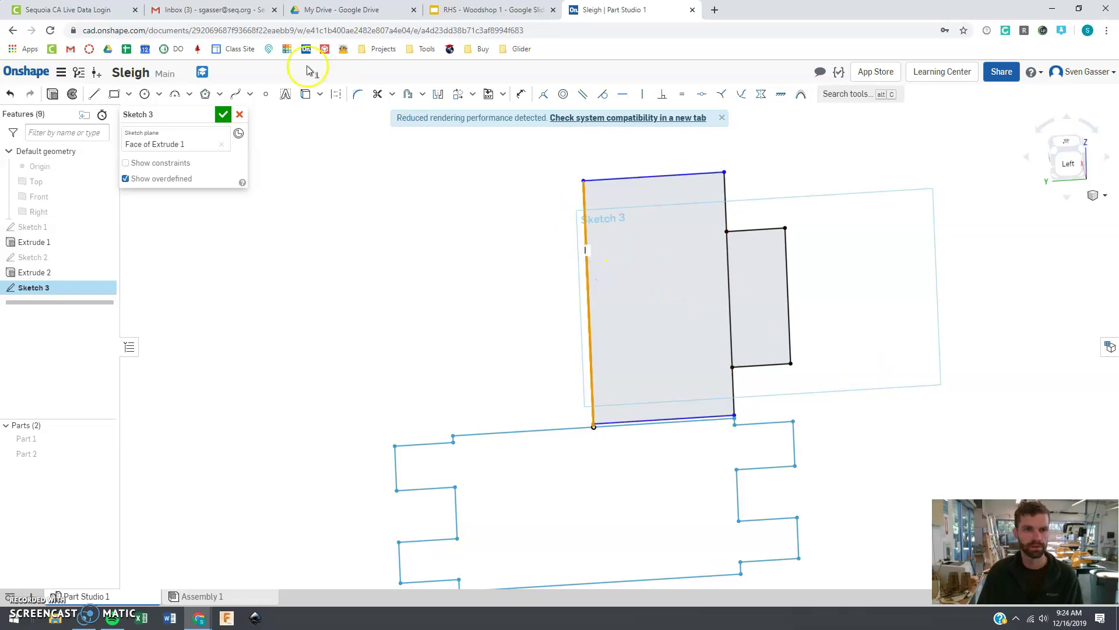
left_click(336, 94)
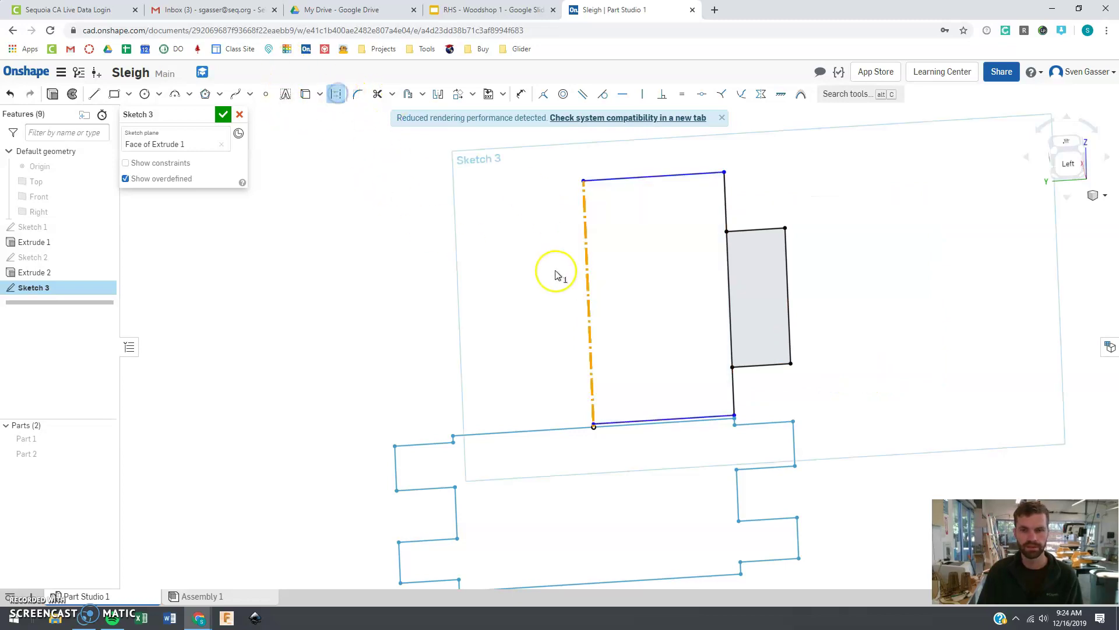
left_click(357, 179)
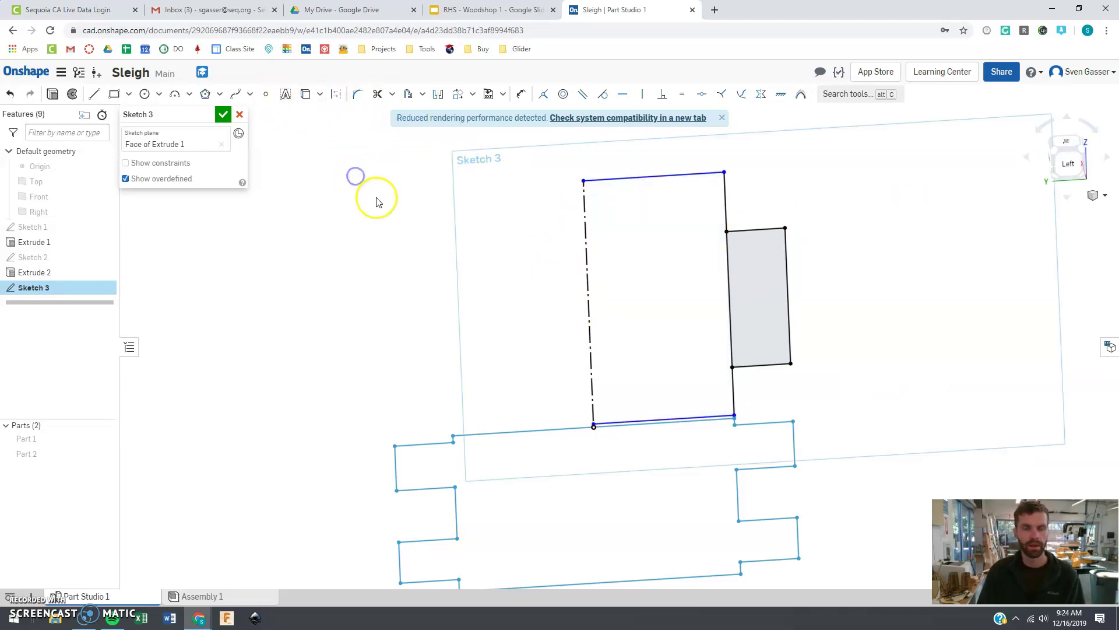
left_click(440, 95)
left_click(588, 239)
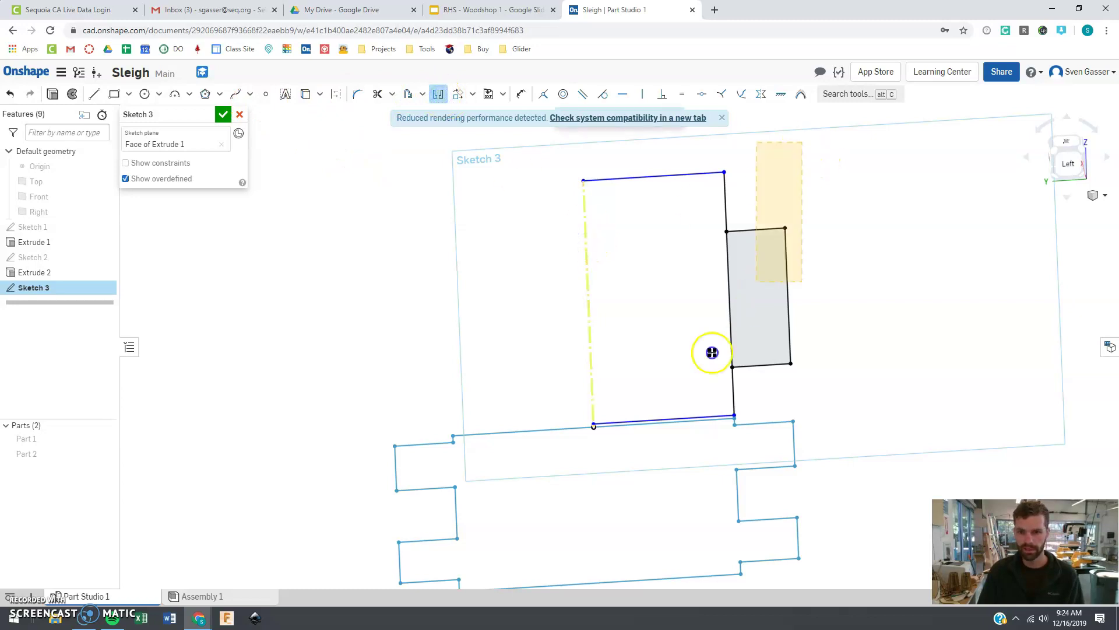
left_click(663, 416)
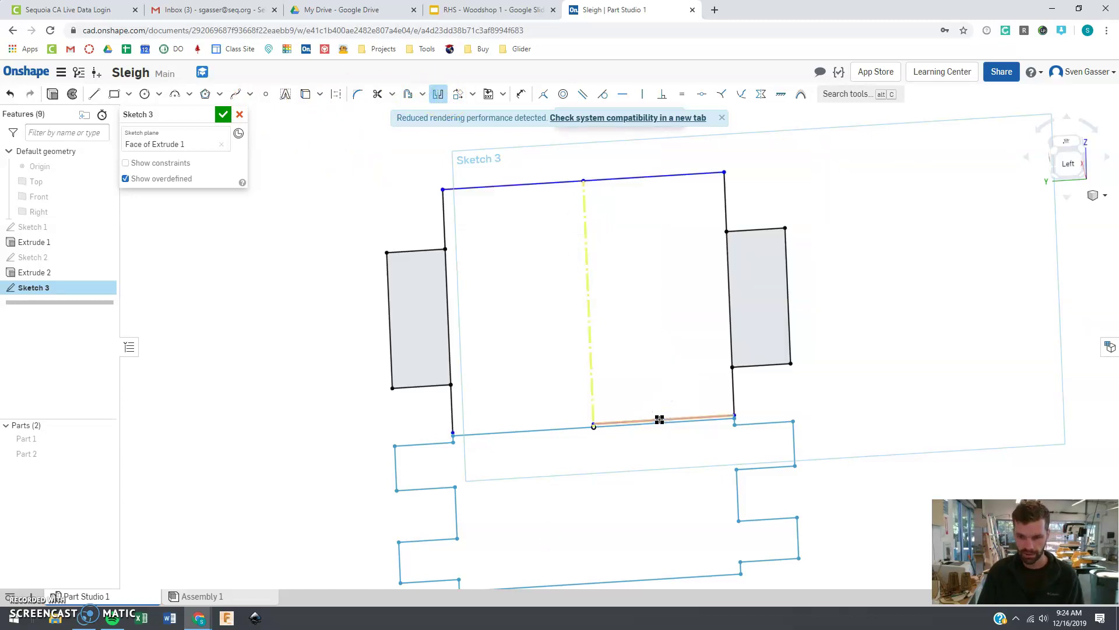
left_click(660, 420)
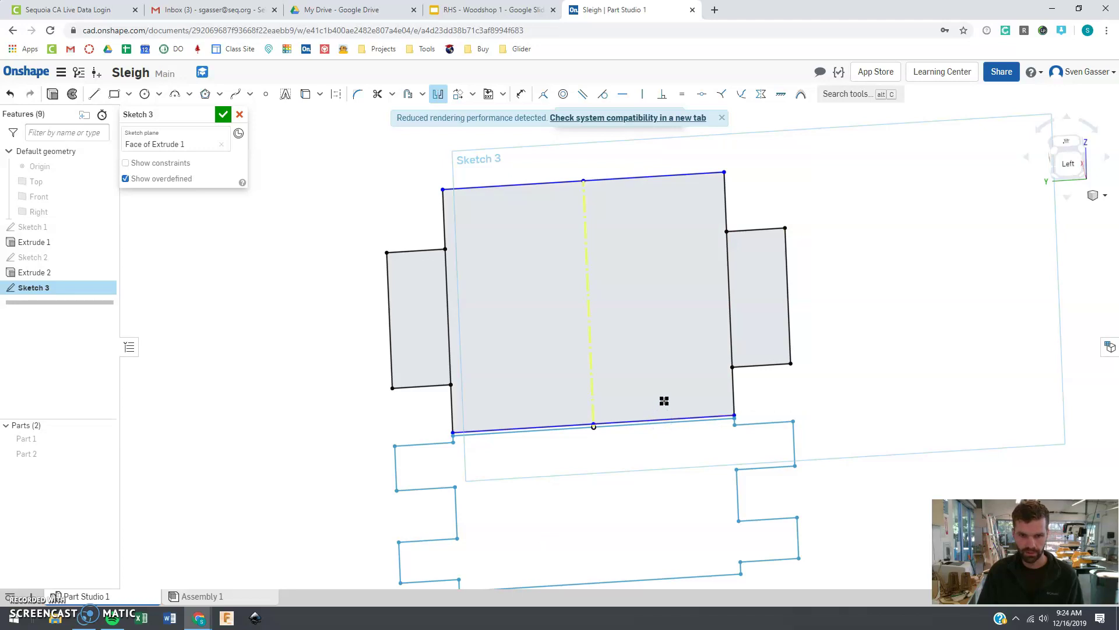
left_click(222, 114)
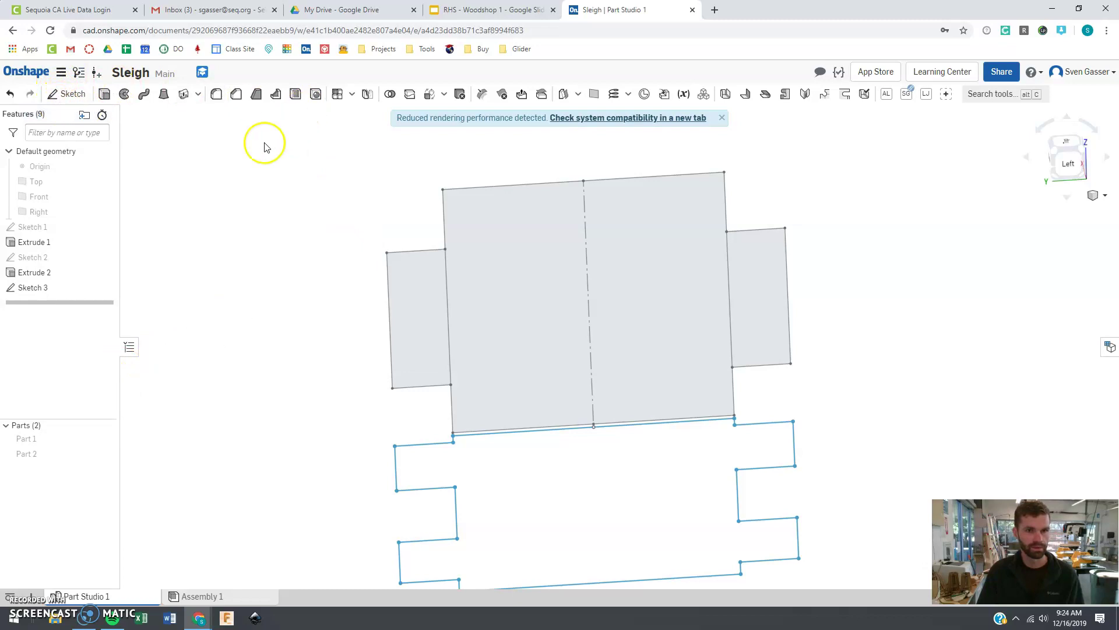
- Start an extrude with Parts 1 and 2 shown and select the three Sketch 3 regions
left_click(105, 93)
left_click(109, 437)
left_click(109, 454)
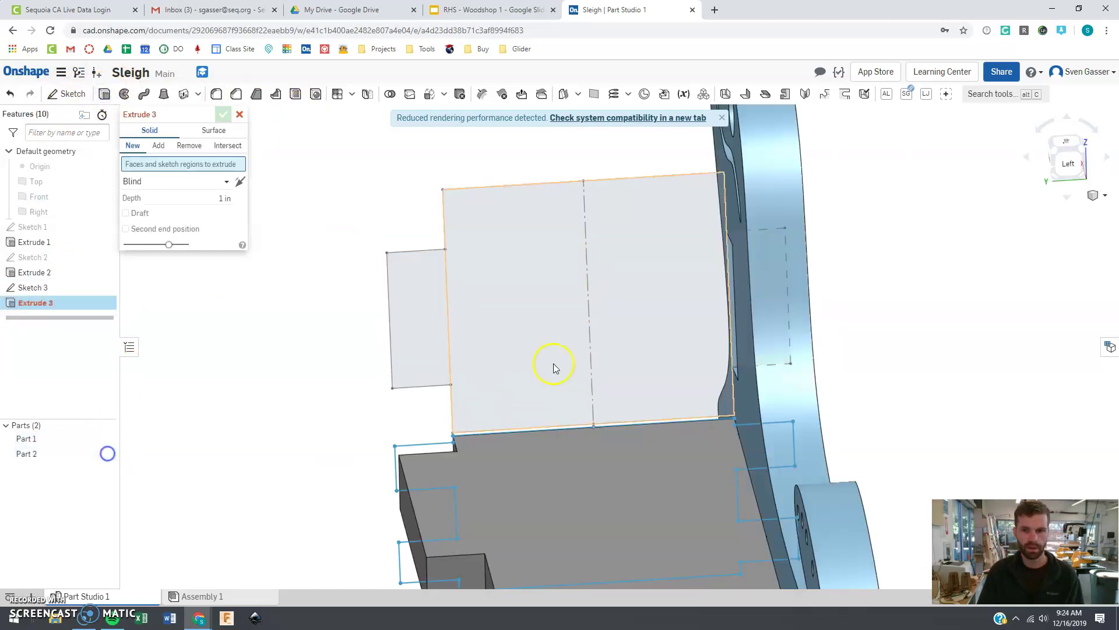
mouse_move(309, 305)
right_mouse_down()
mouse_move(327, 306)
mouse_move(324, 296)
right_mouse_up()
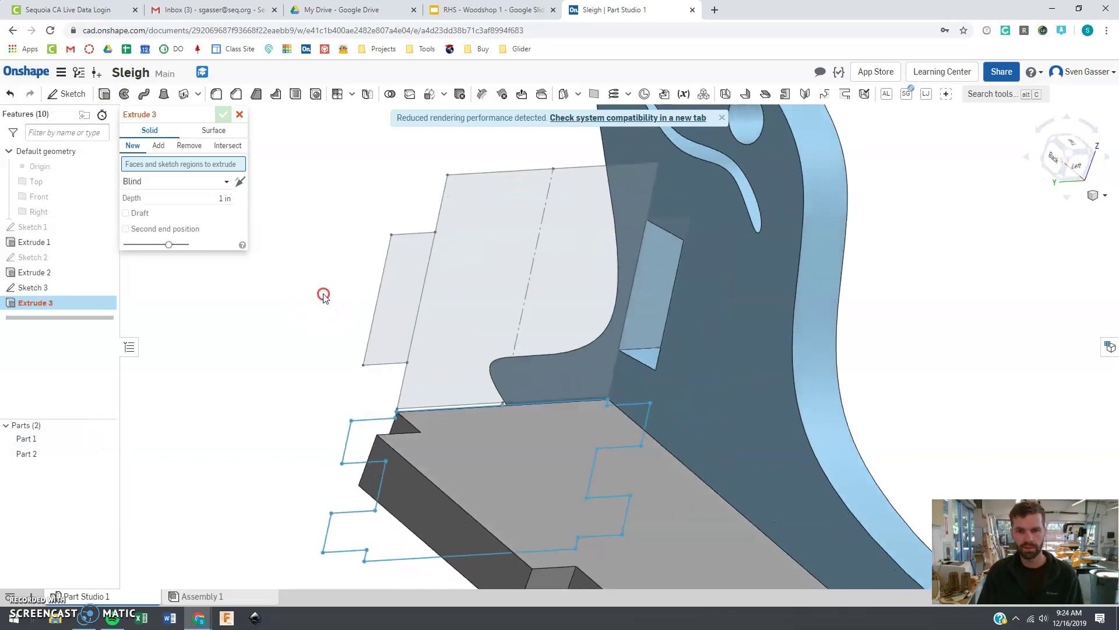
left_click(483, 216)
left_click(421, 258)
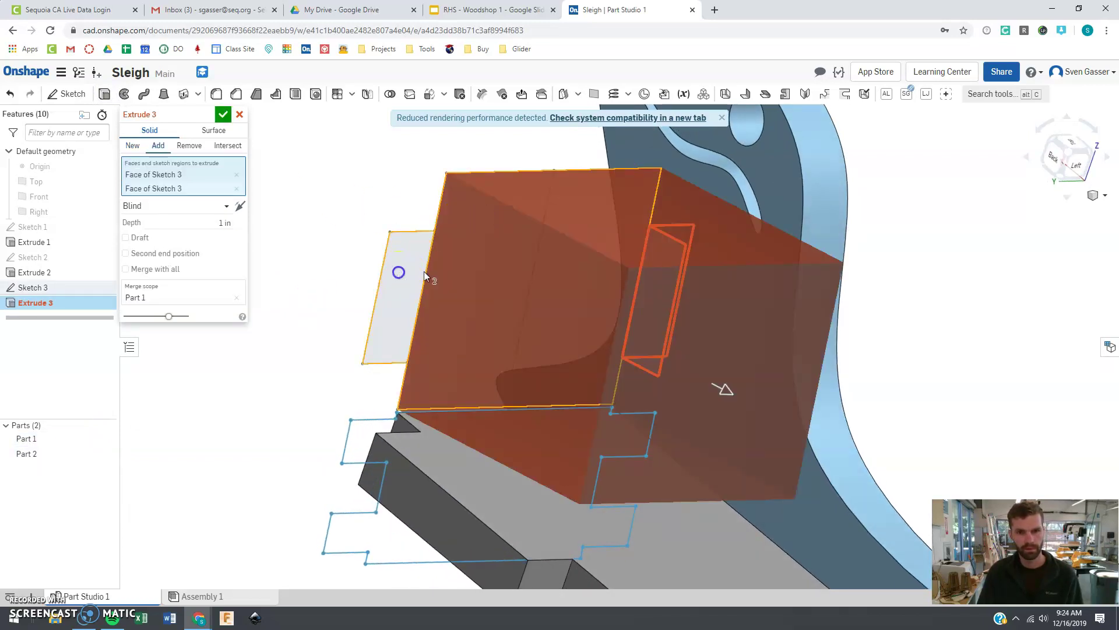
left_click(655, 277)
right_click_drag(657, 276, 582, 281)
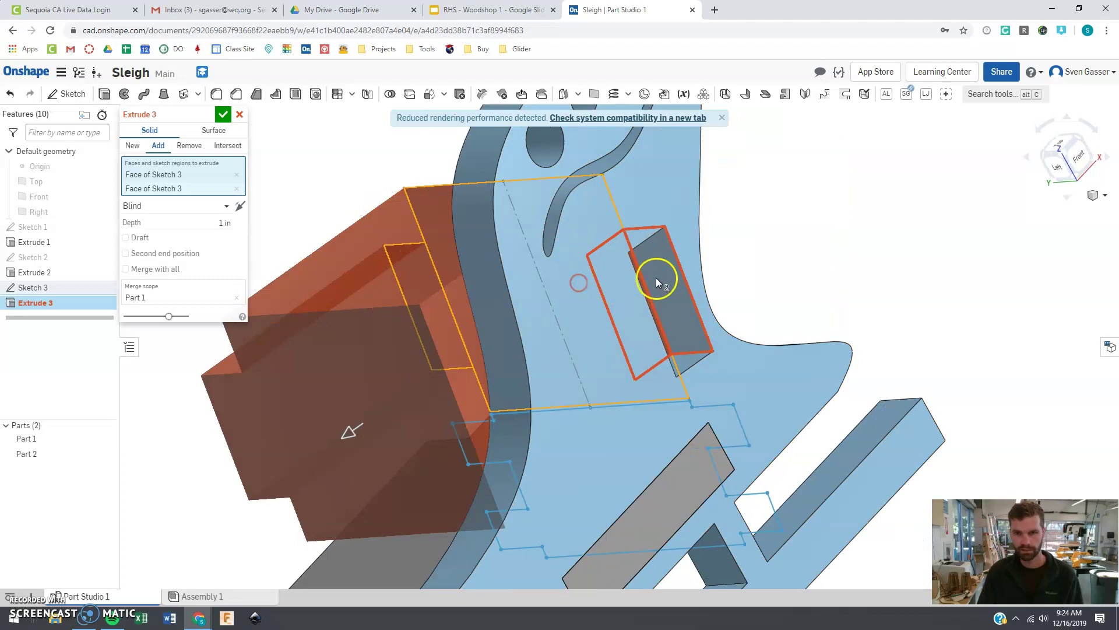
left_click(657, 277)
mouse_move(660, 275)
right_mouse_down()
mouse_move(645, 285)
mouse_move(704, 282)
right_mouse_up()
- Set the extrude to New with 0.2 in depth and confirm, creating Part 3
left_click(133, 147)
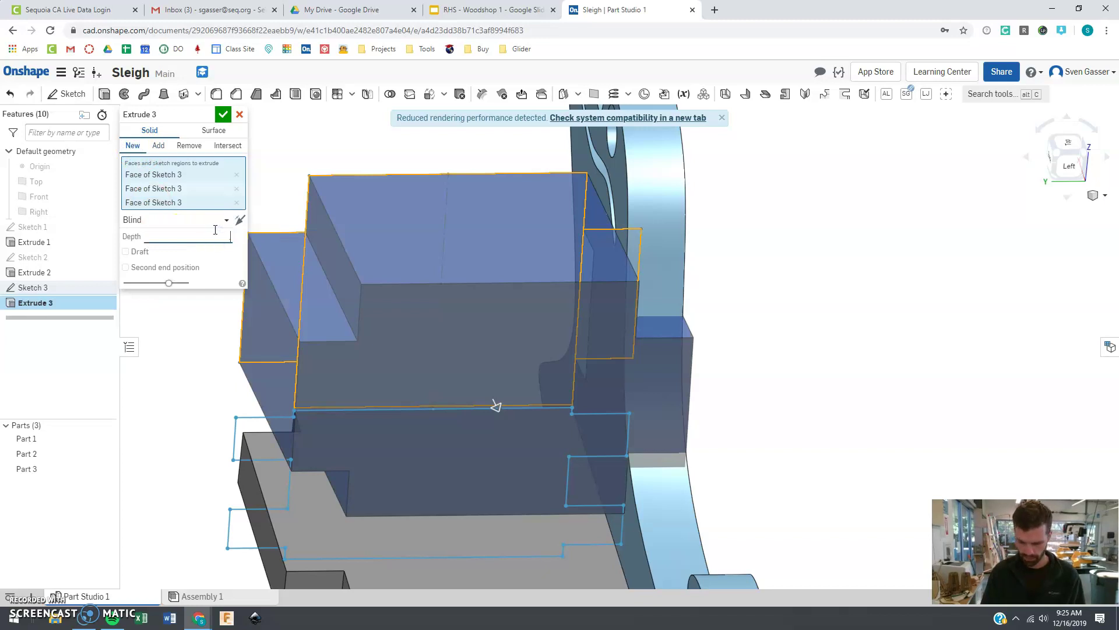
key("Return")
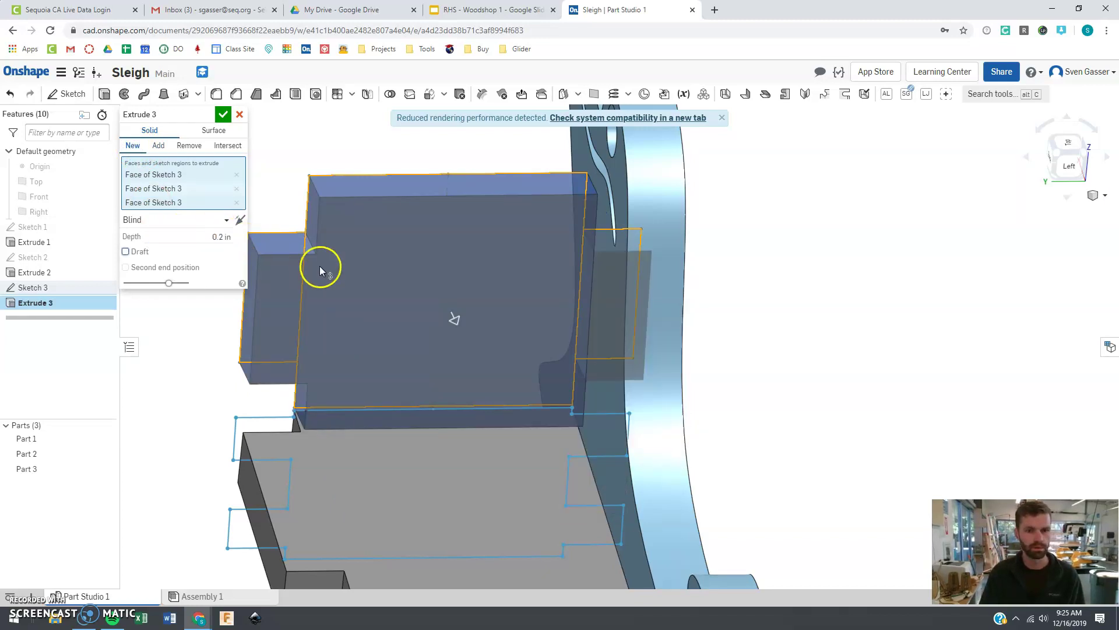
left_click(223, 115)
right_click_drag(592, 318, 175, 356)
scroll(523, 324, "down", 8)
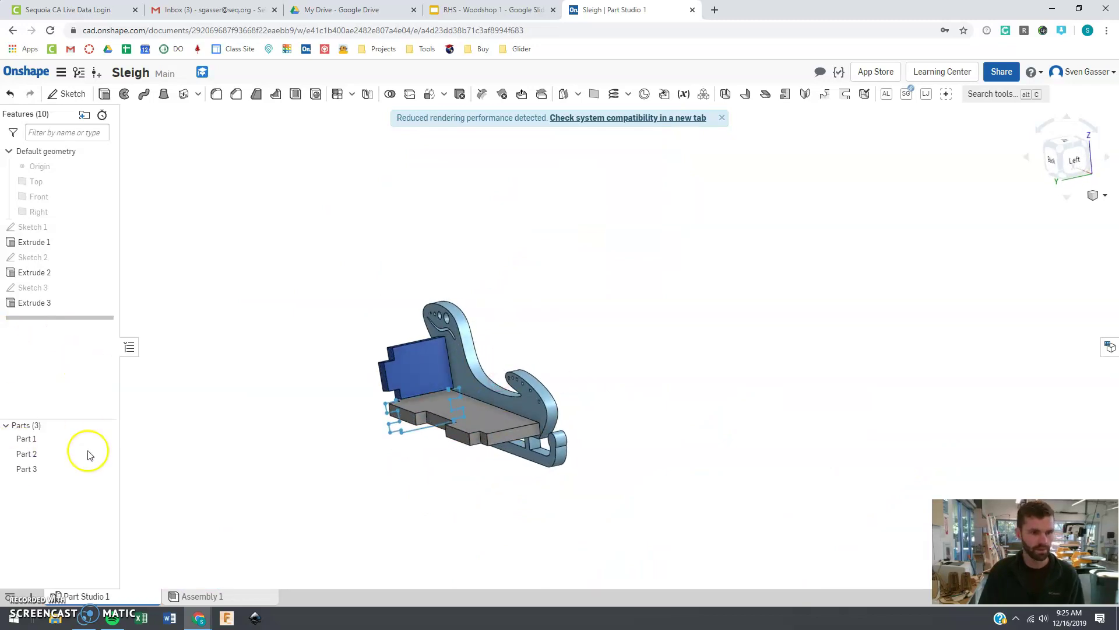
mouse_move(110, 257)
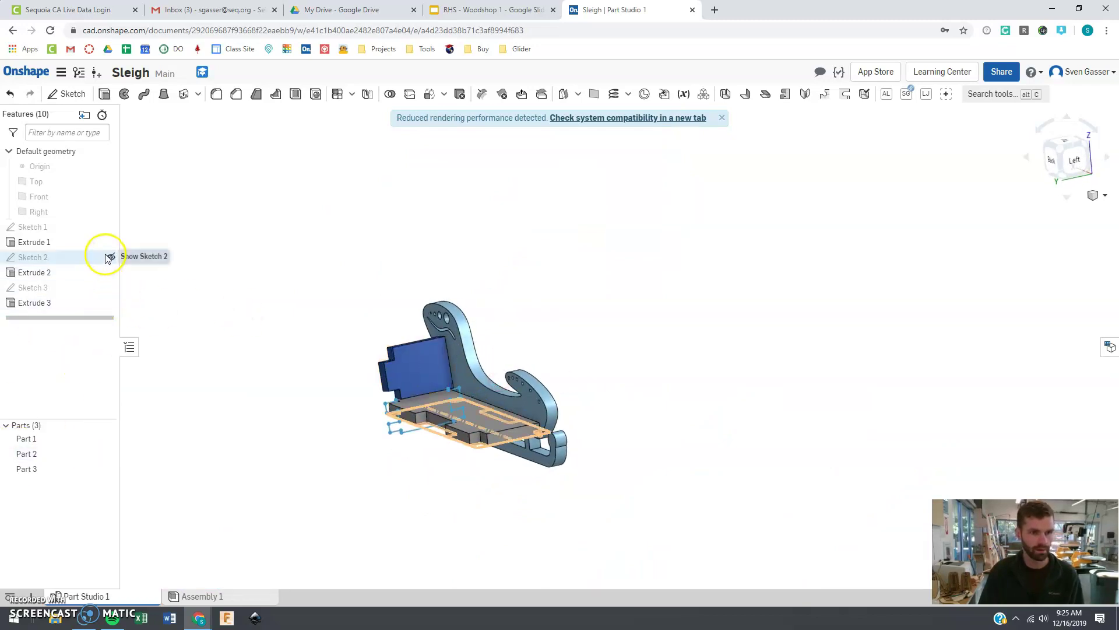
left_click(246, 322)
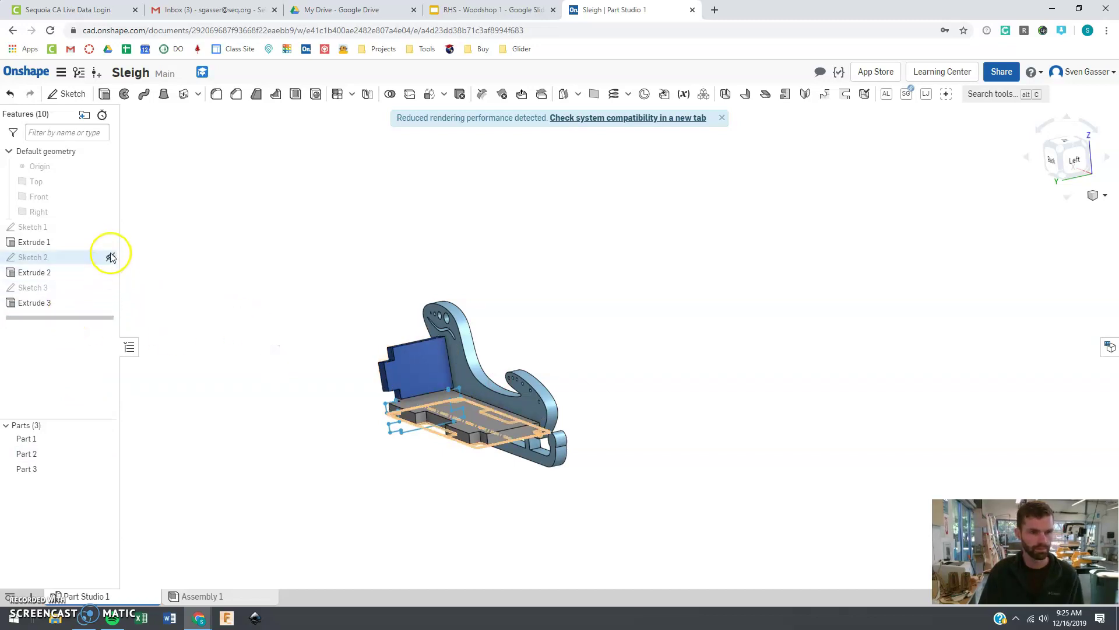
right_click_drag(274, 376, 280, 484)
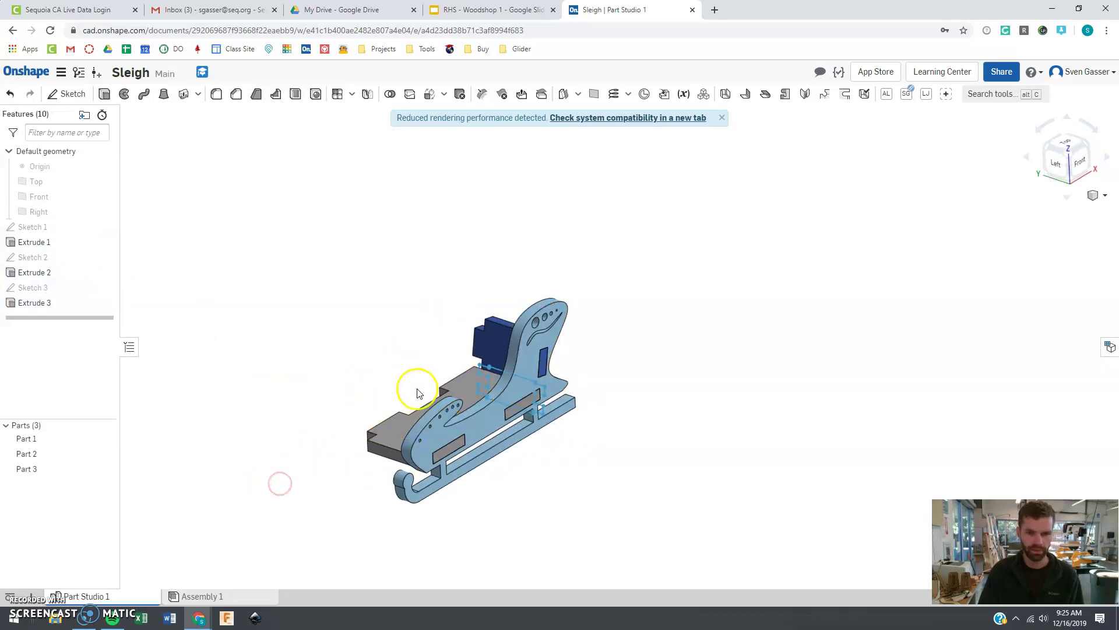
right_click_drag(569, 454, 487, 425)
scroll(488, 425, "up", 5)
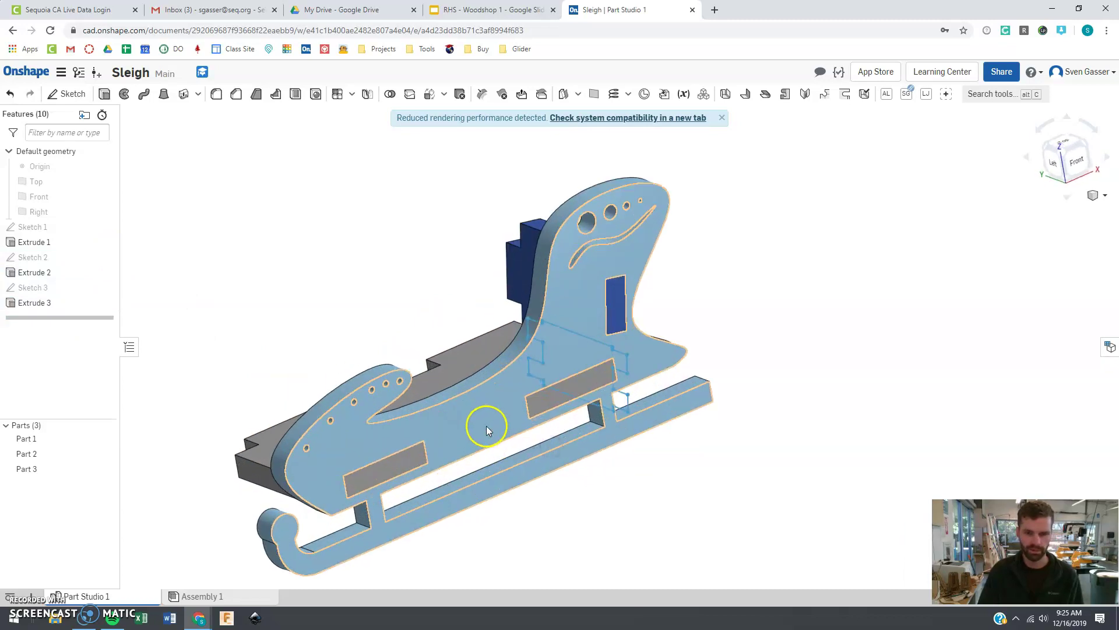
right_click(477, 416)
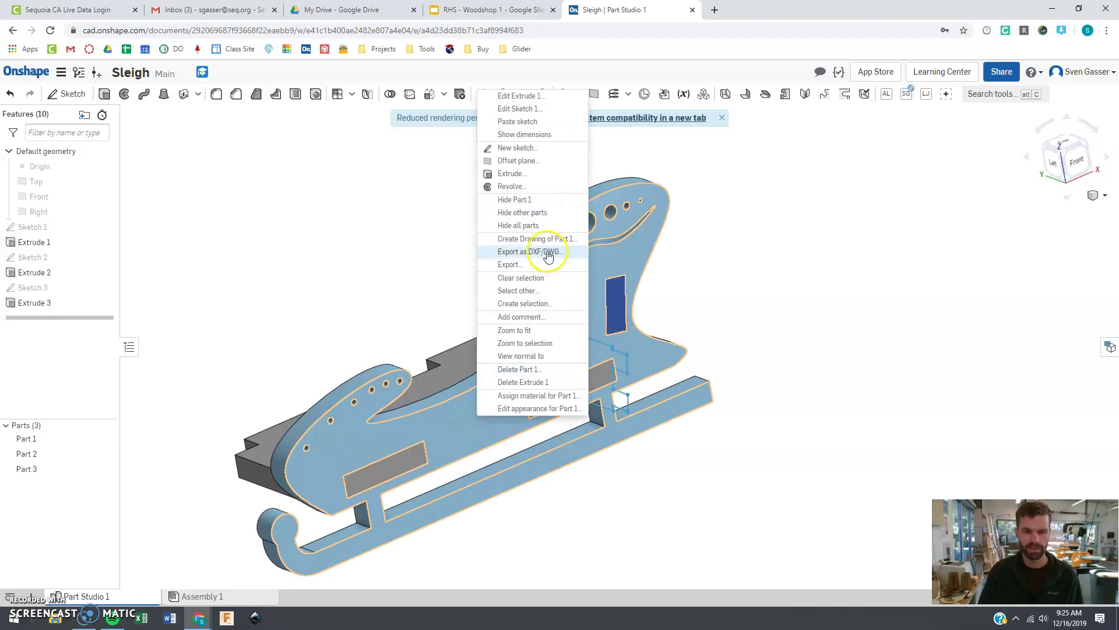
right_click_drag(546, 255, 328, 436)
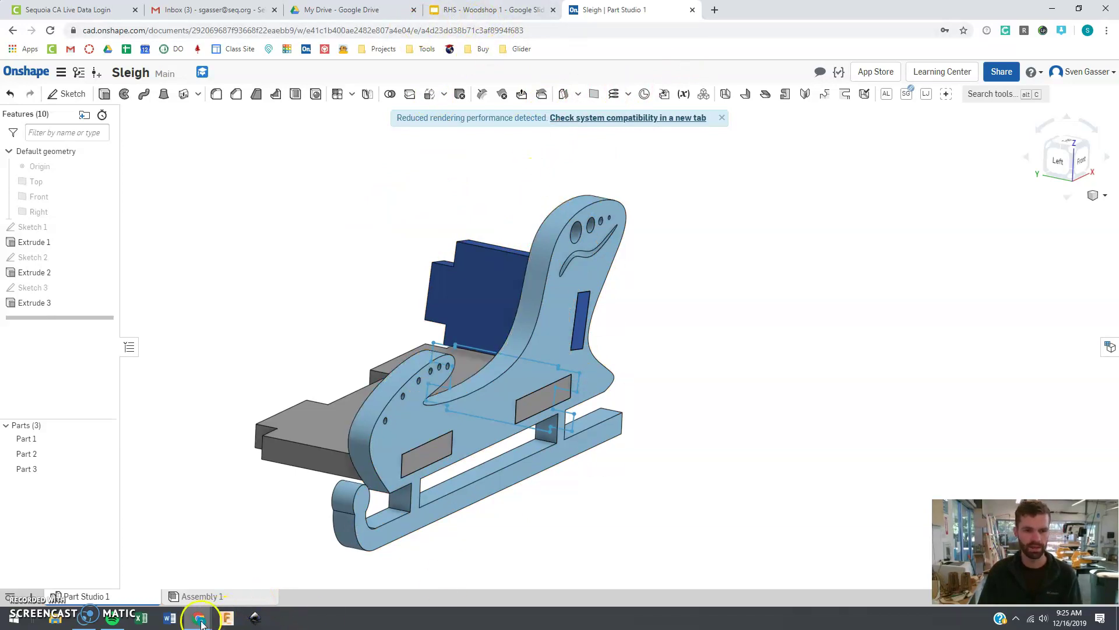
mouse_move(200, 623)
left_click(236, 575)
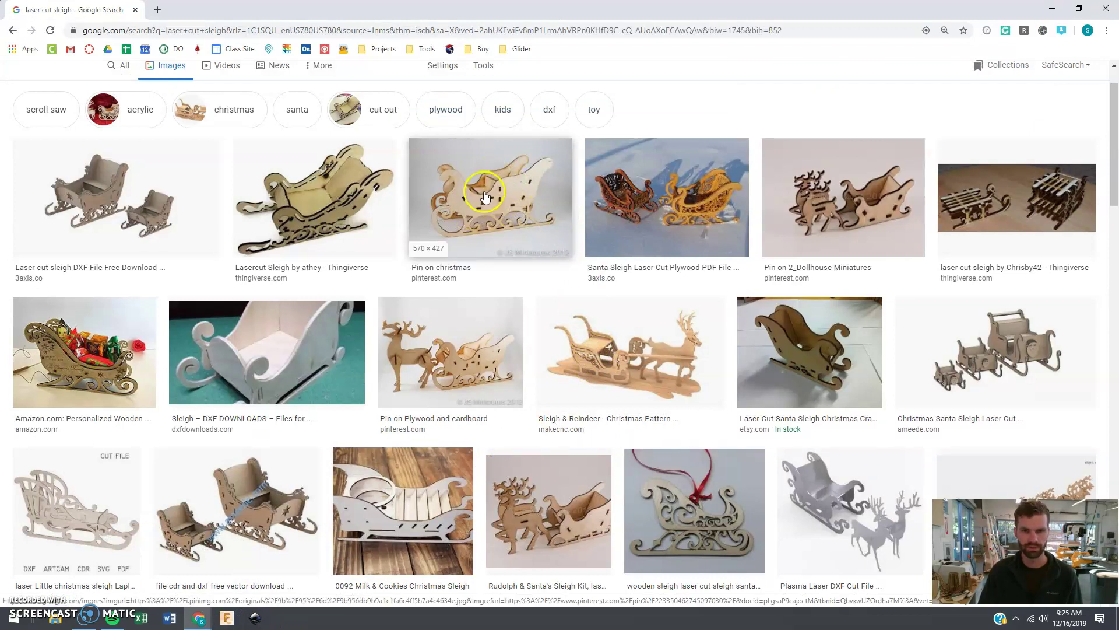
key("alt+Tab")
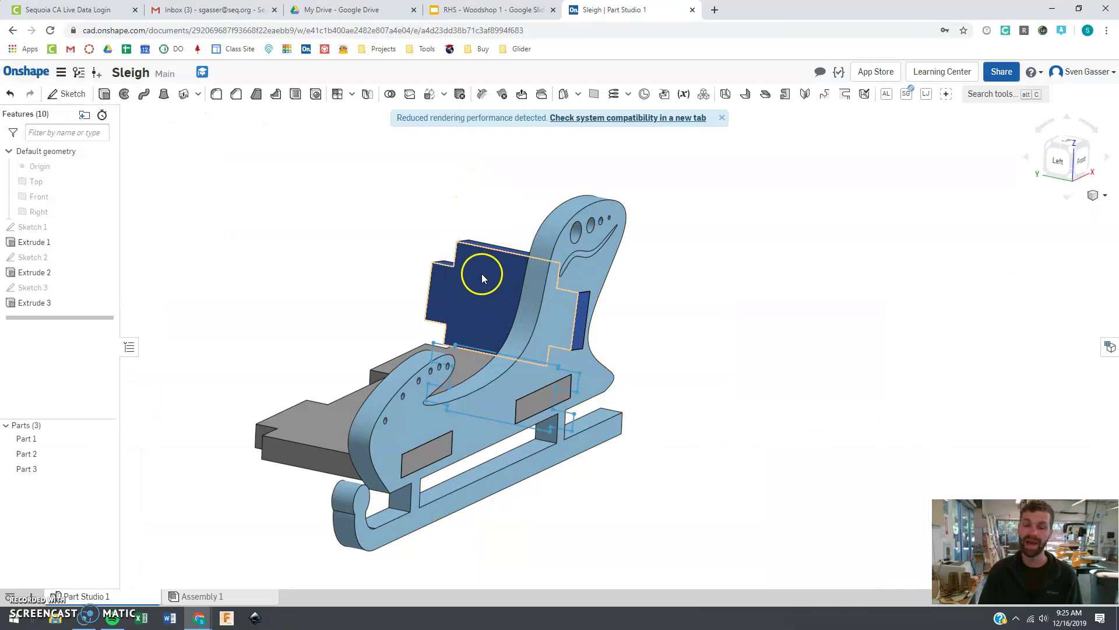
key("alt+Tab")
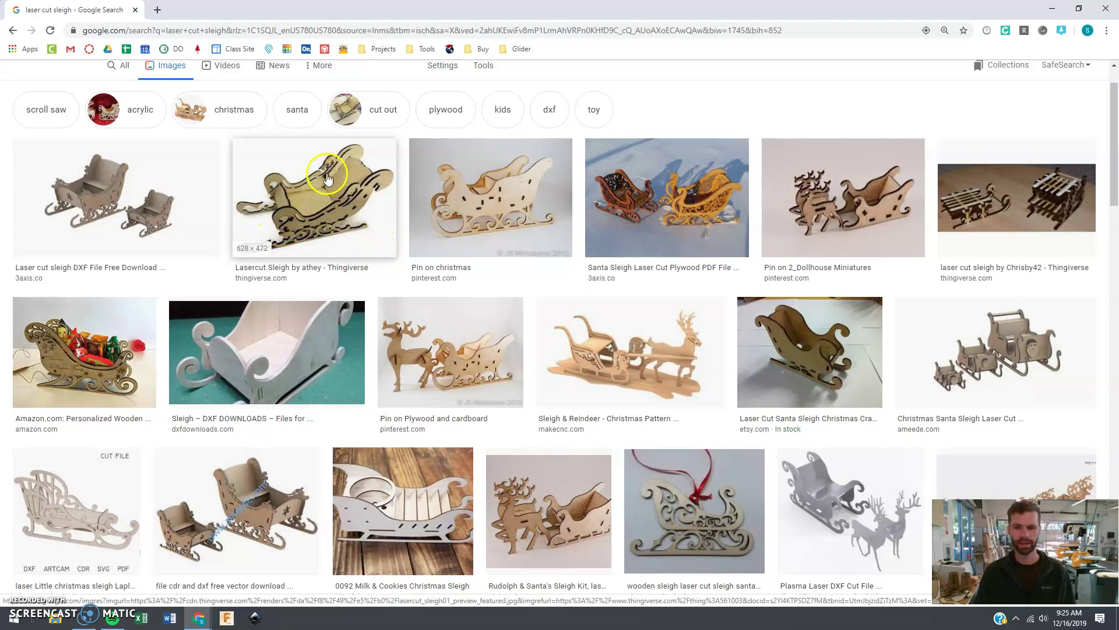
key("alt+Tab")
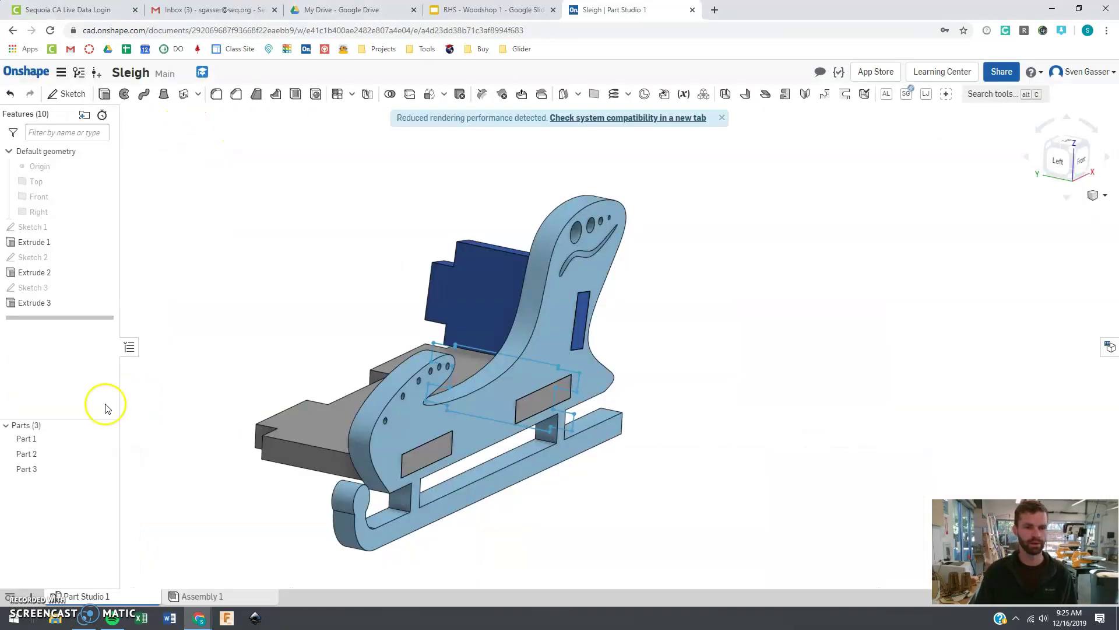